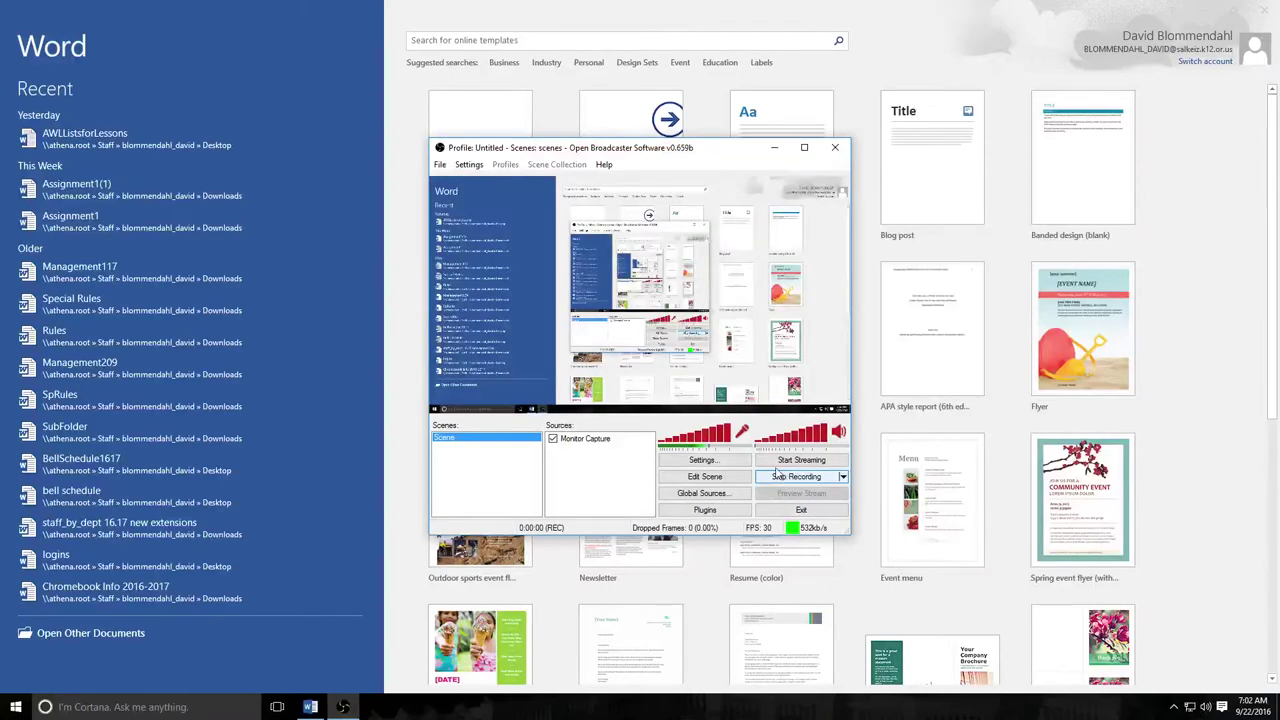
# Bring Word's start screen forward and create a new blank document.
pyautogui.click(1160, 423)
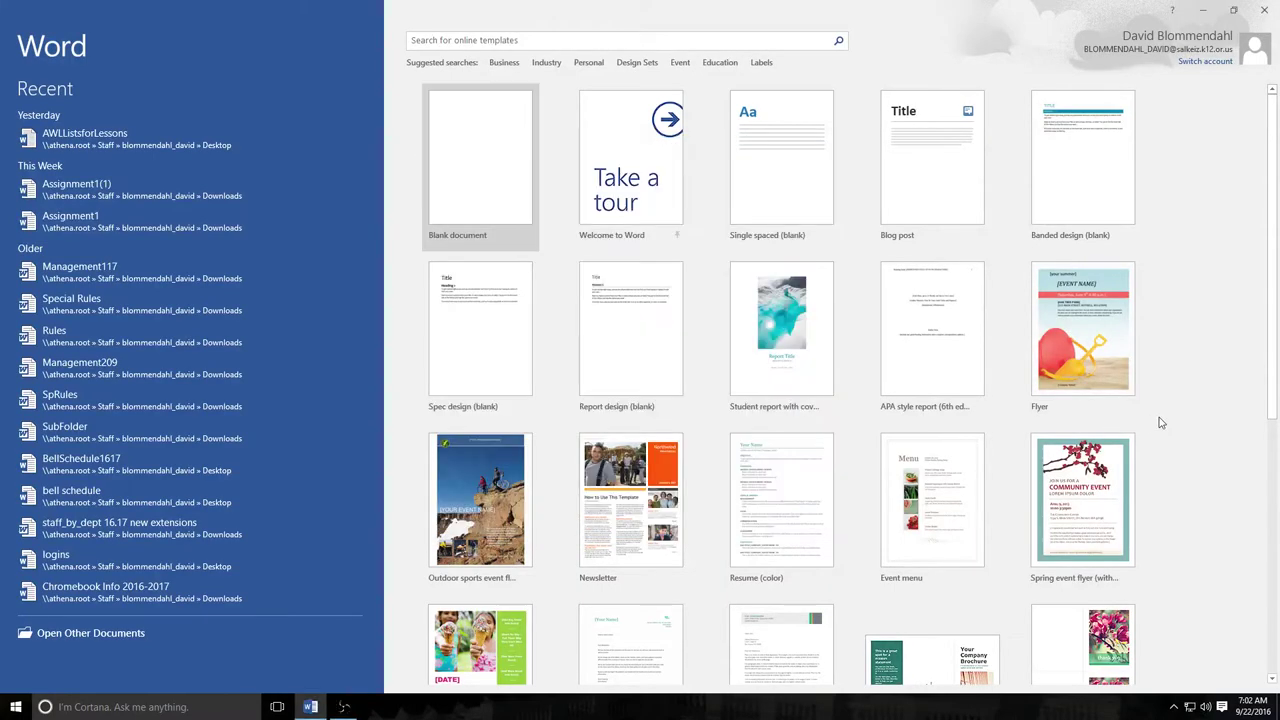
pyautogui.click(492, 203)
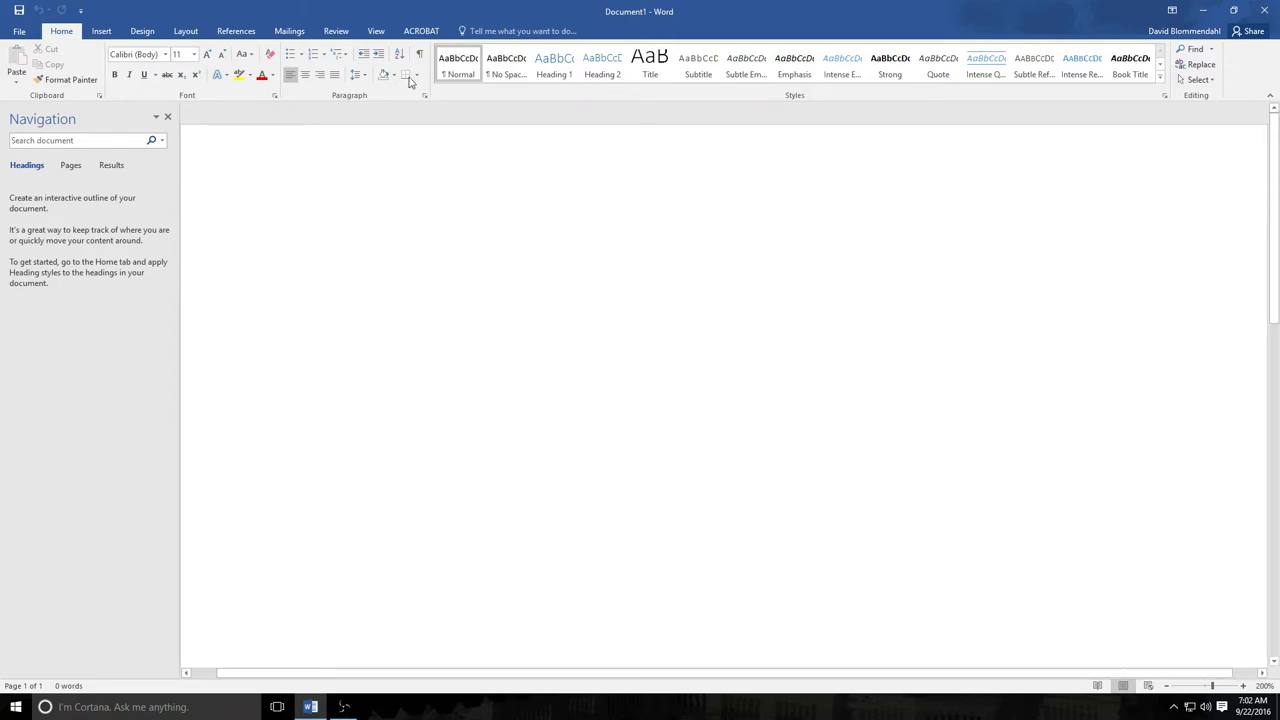
# Lower the Zoom dialog's percentage to 175% and apply it.
pyautogui.click(377, 33)
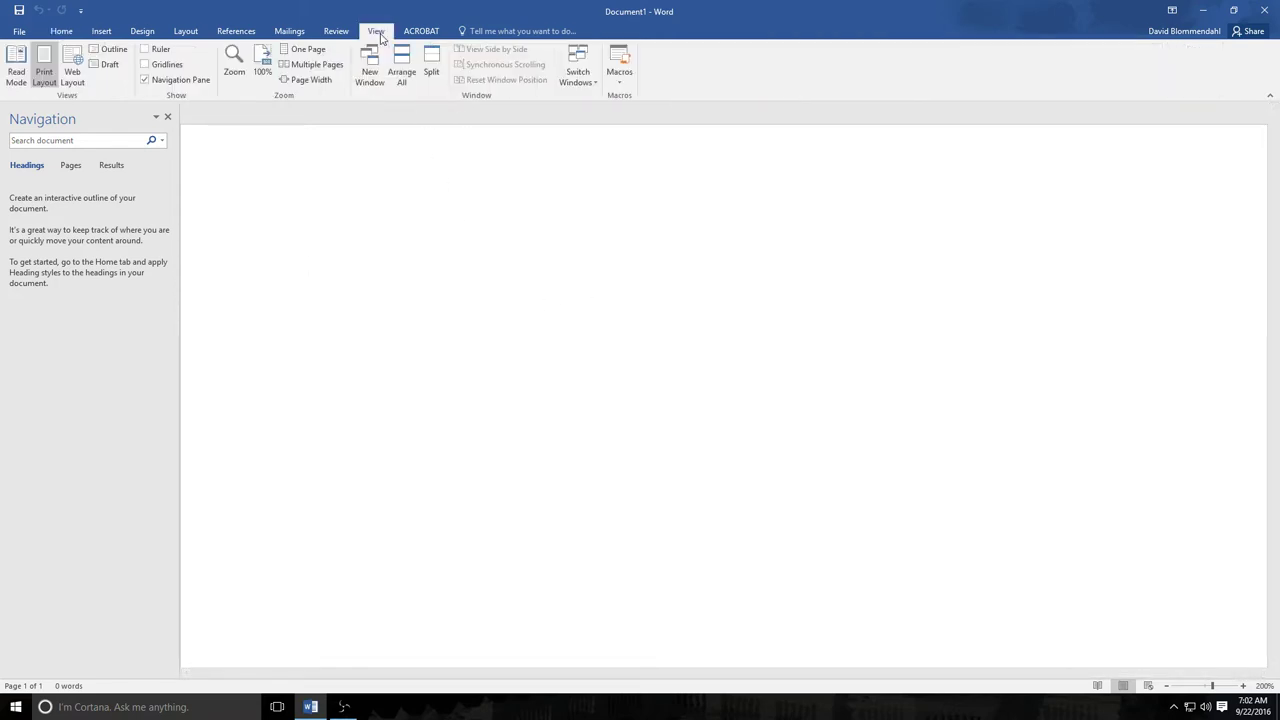
pyautogui.click(234, 64)
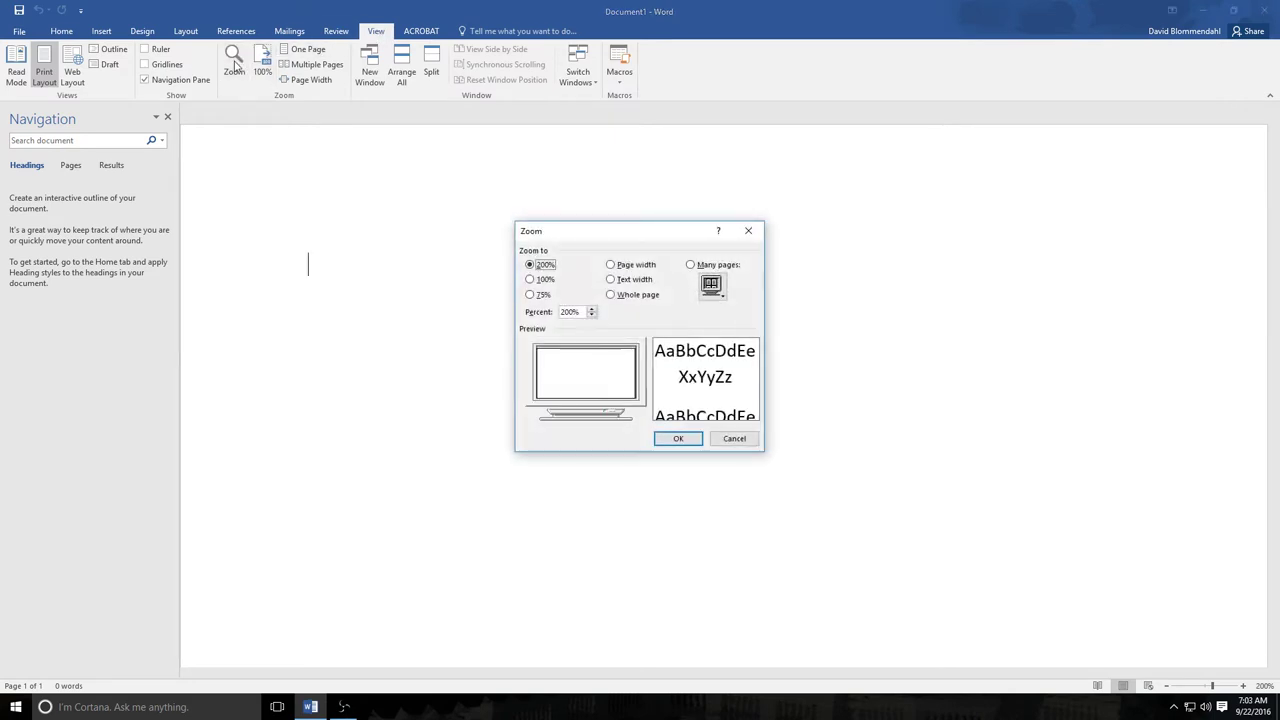
pyautogui.click(591, 315)
pyautogui.click(591, 315)
pyautogui.click(591, 315)
pyautogui.doubleClick(591, 315)
pyautogui.click(591, 315)
pyautogui.doubleClick(591, 315)
pyautogui.doubleClick(591, 315)
pyautogui.click(591, 315)
pyautogui.doubleClick(591, 315)
pyautogui.doubleClick(592, 315)
pyautogui.click(592, 315)
pyautogui.doubleClick(592, 315)
pyautogui.doubleClick(592, 315)
pyautogui.click(592, 315)
pyautogui.doubleClick(592, 315)
pyautogui.click(592, 315)
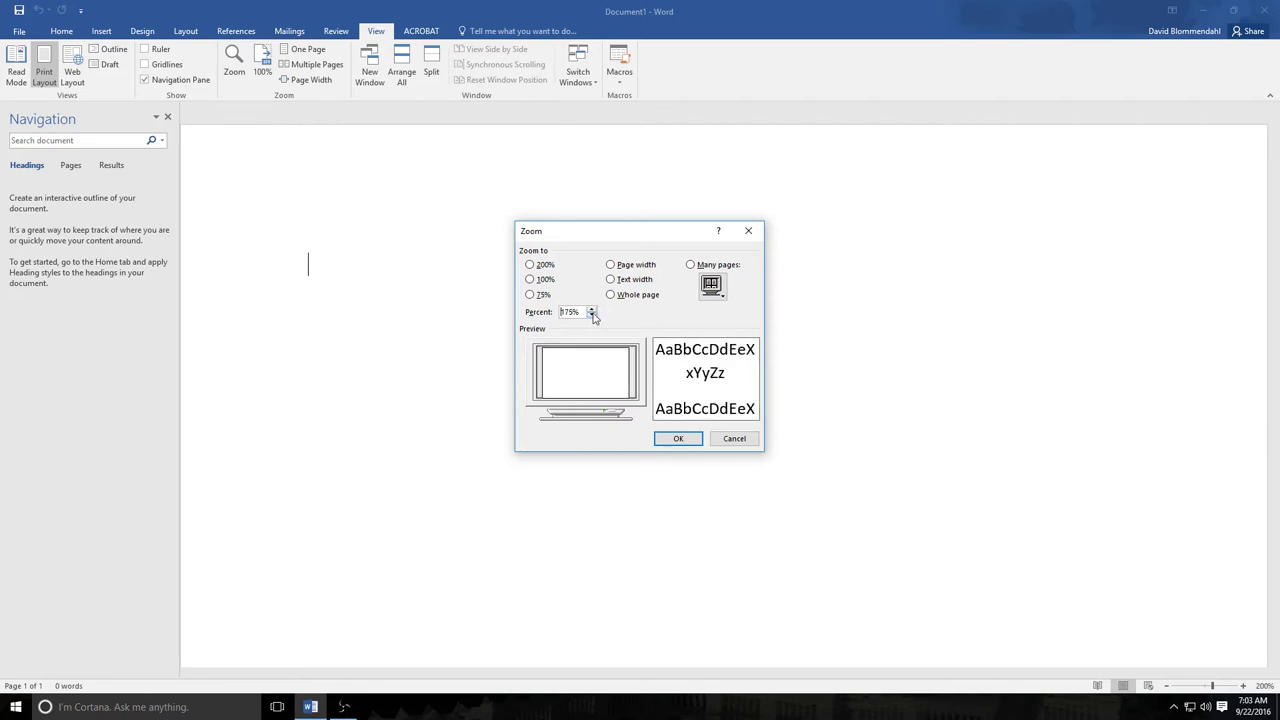
pyautogui.click(678, 438)
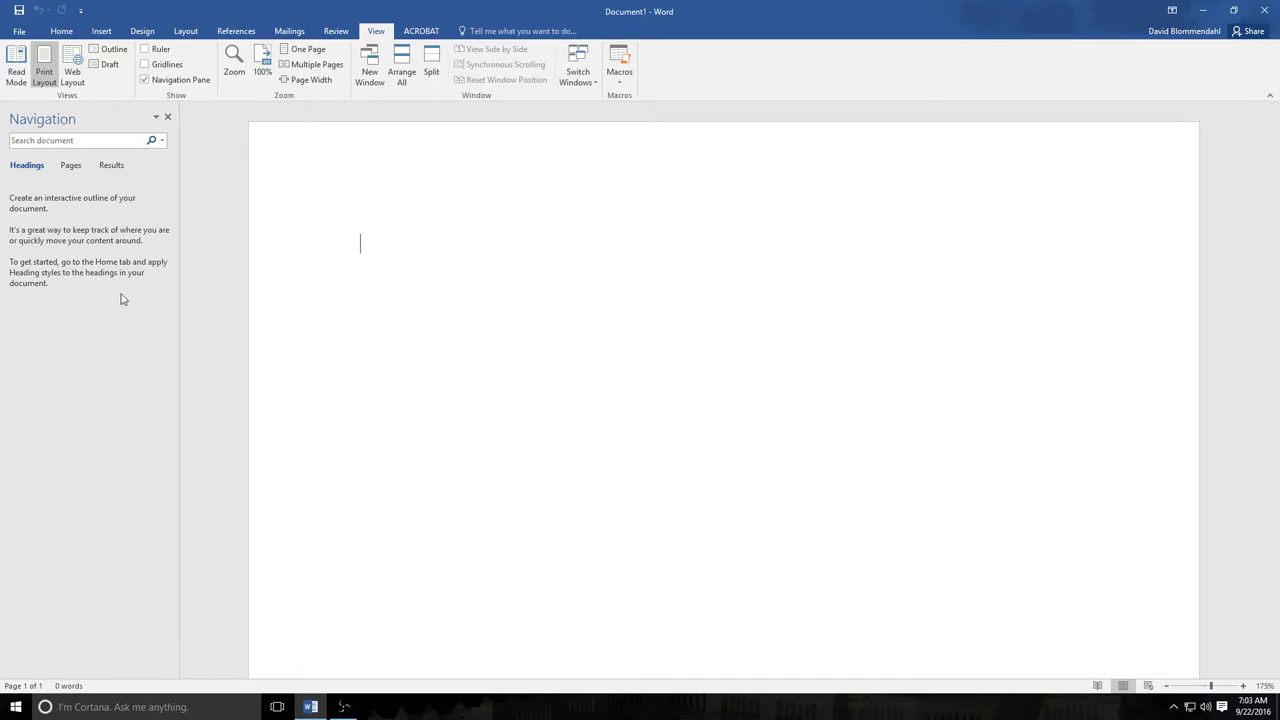
# Choose Calibri Light as the font and 14 as the font size.
pyautogui.click(61, 31)
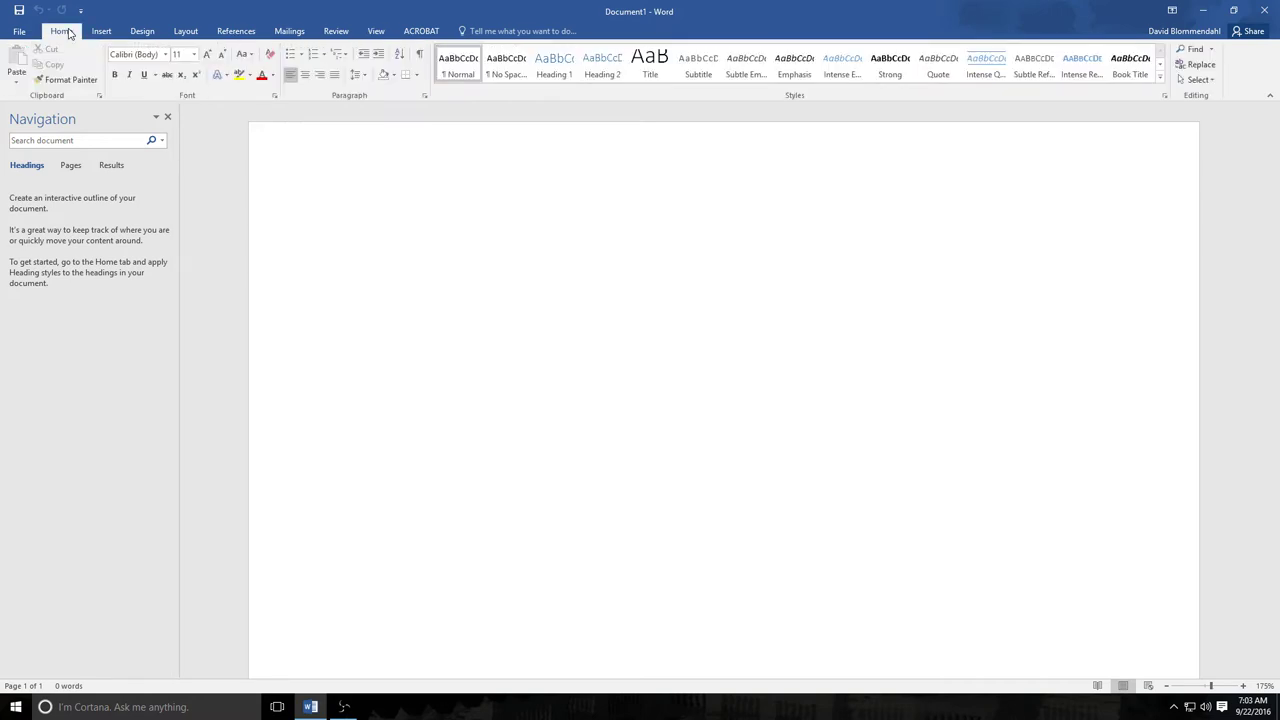
pyautogui.click(166, 55)
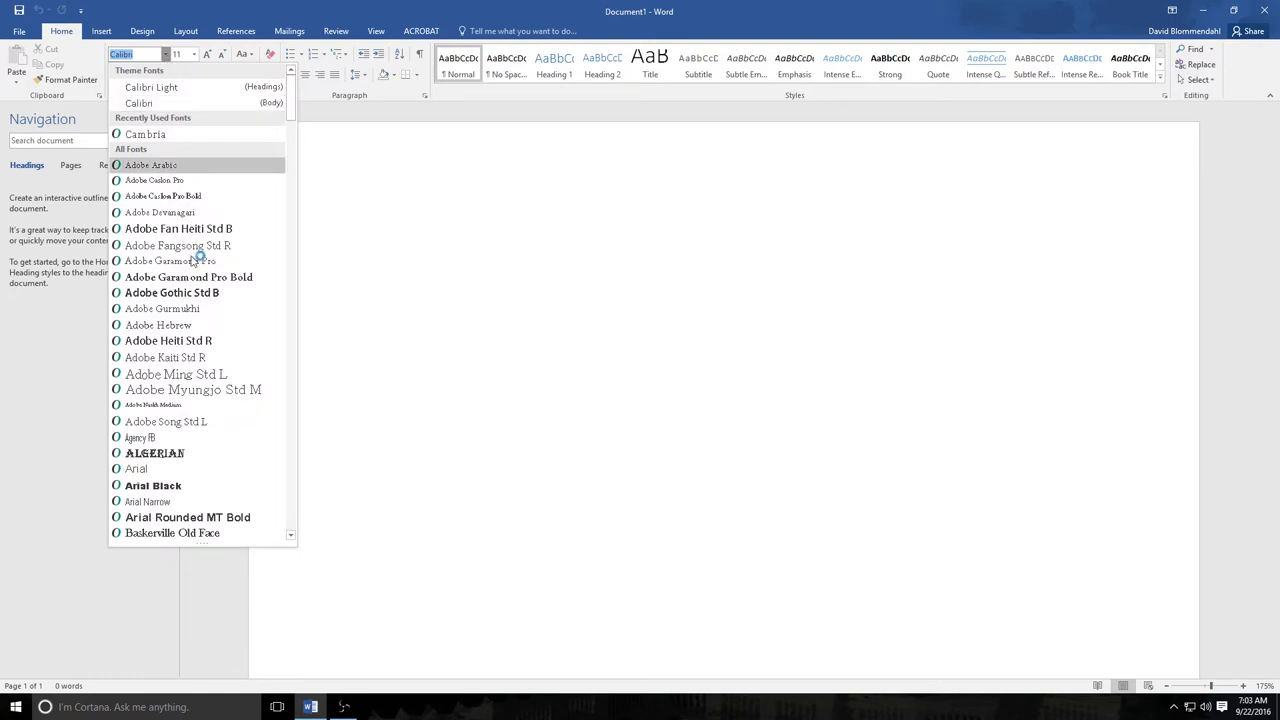
pyautogui.scroll(-7, 192, 261)
pyautogui.scroll(-5, 192, 261)
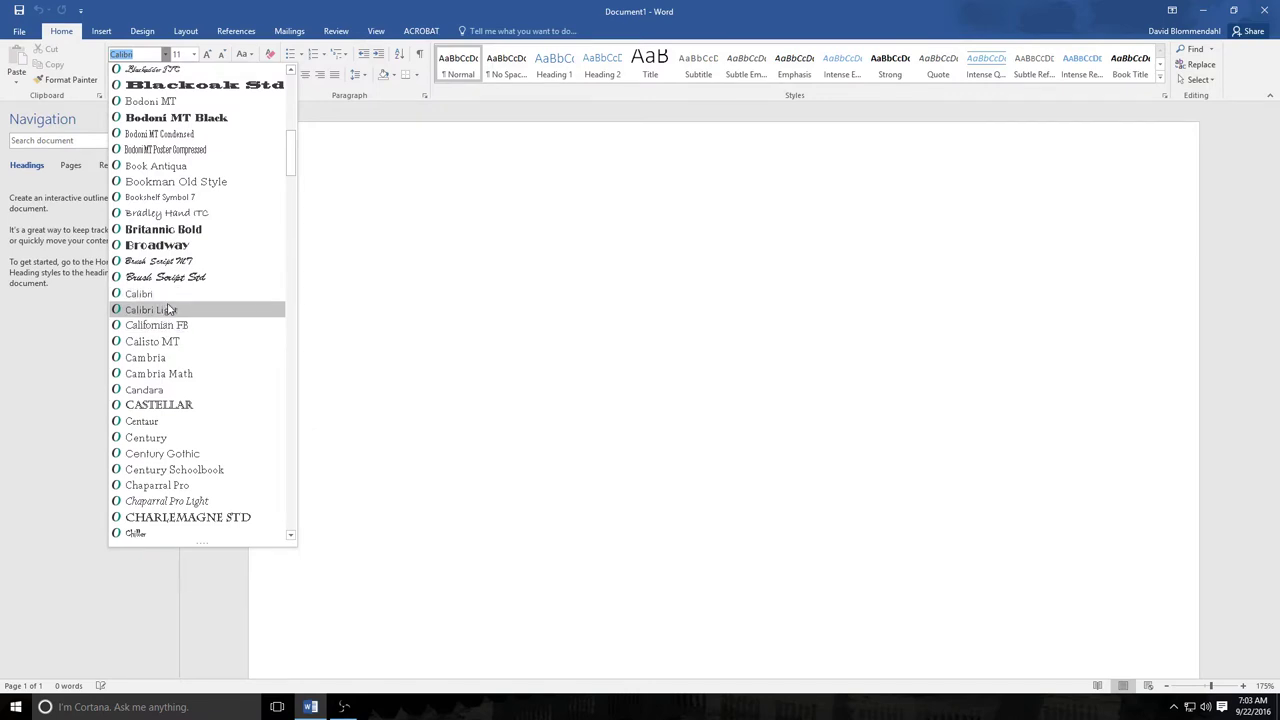
pyautogui.click(170, 310)
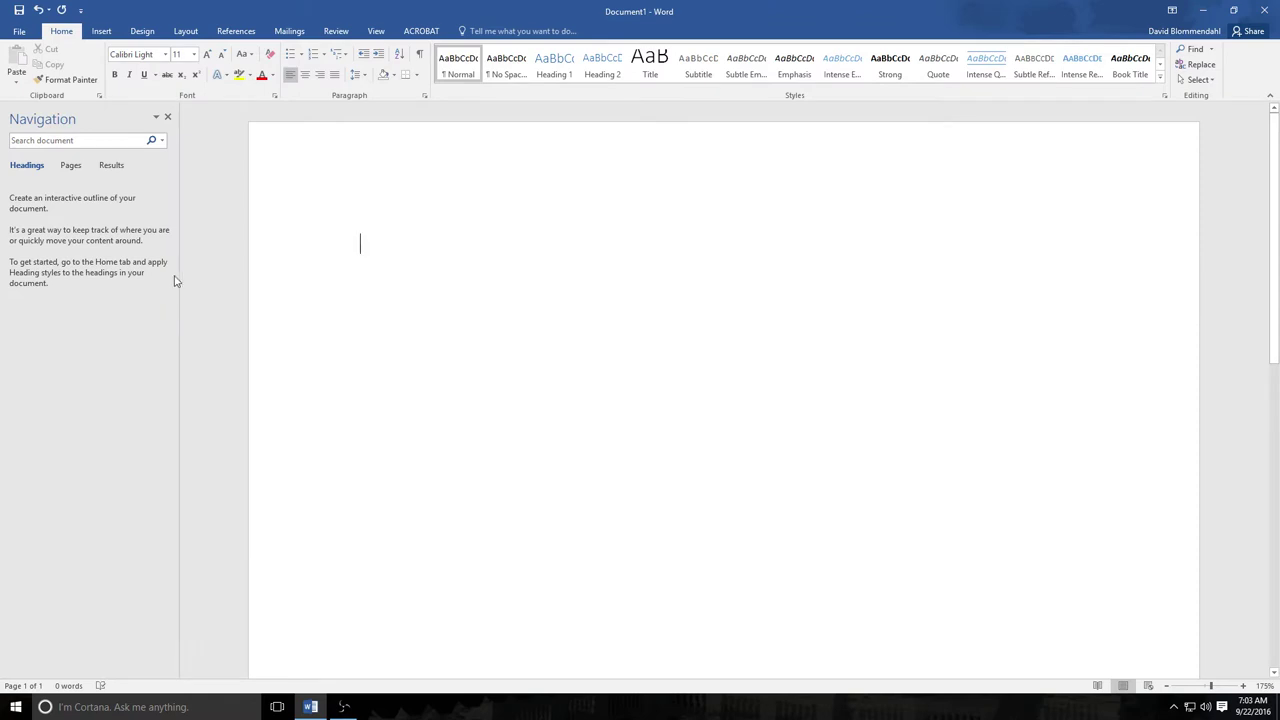
pyautogui.click(194, 54)
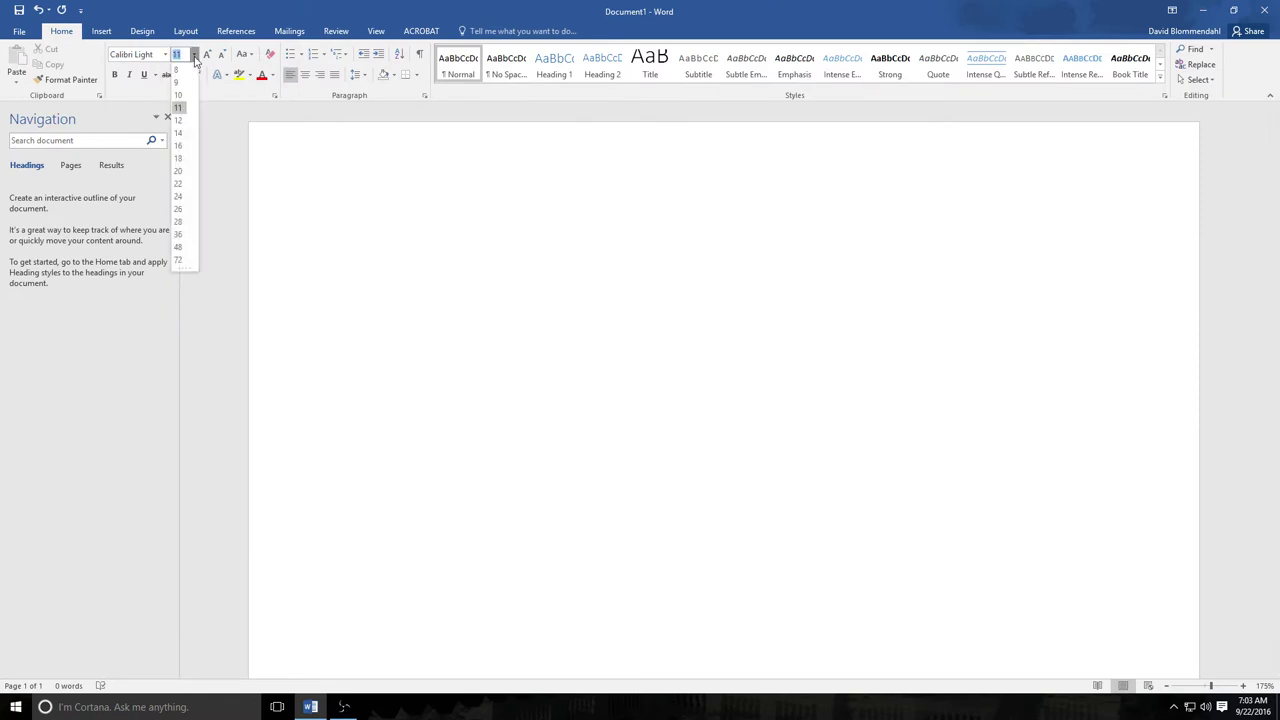
pyautogui.click(179, 133)
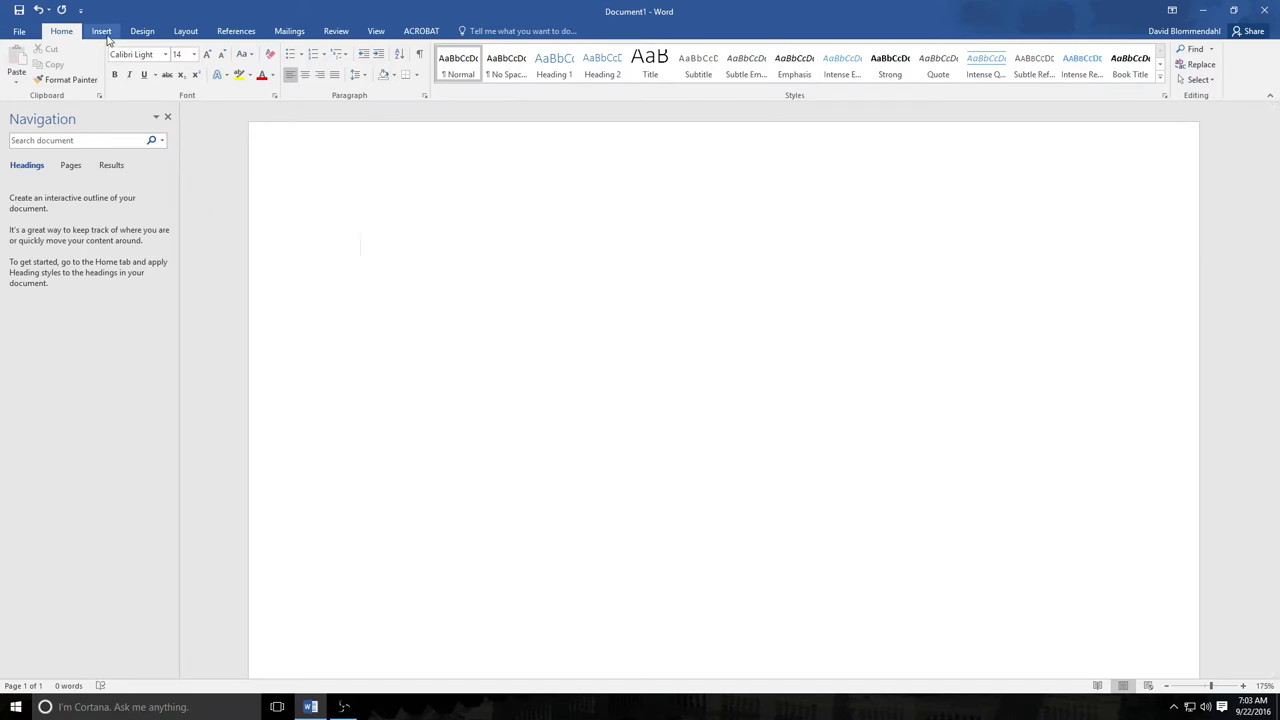
# Apply the Two columns page layout from the Layout Columns menu.
pyautogui.click(185, 34)
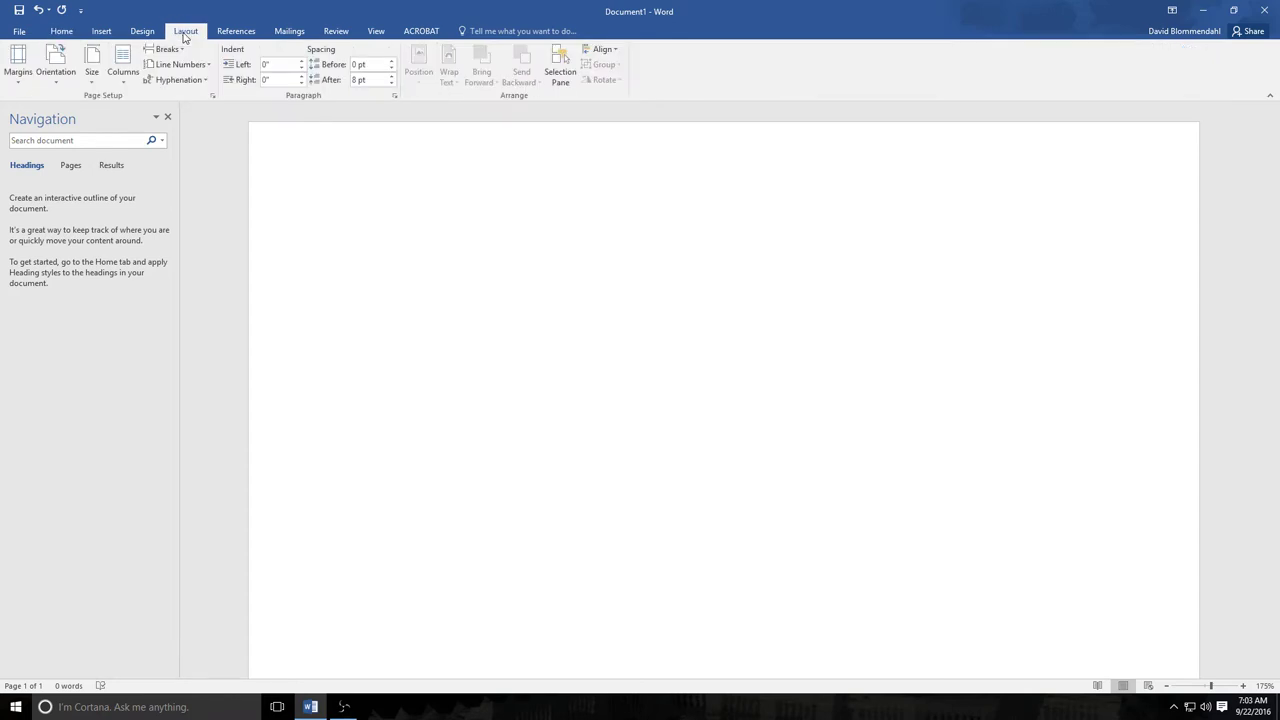
pyautogui.click(124, 60)
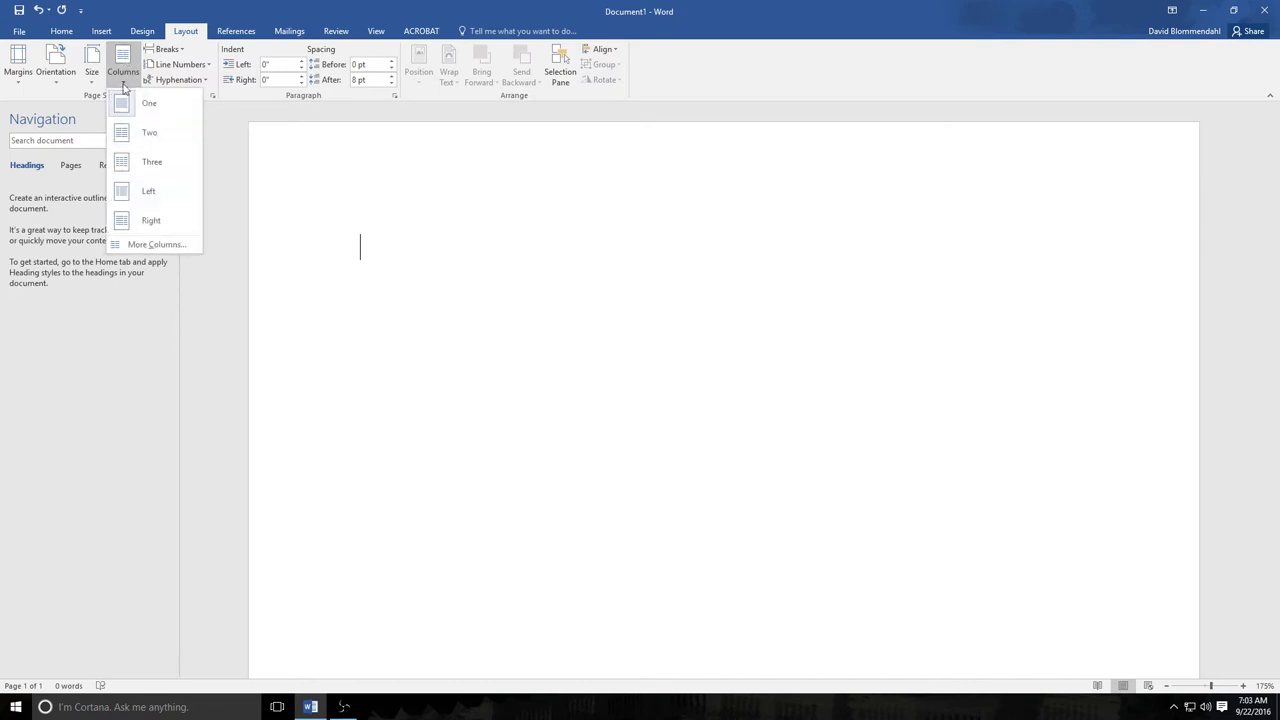
pyautogui.click(123, 138)
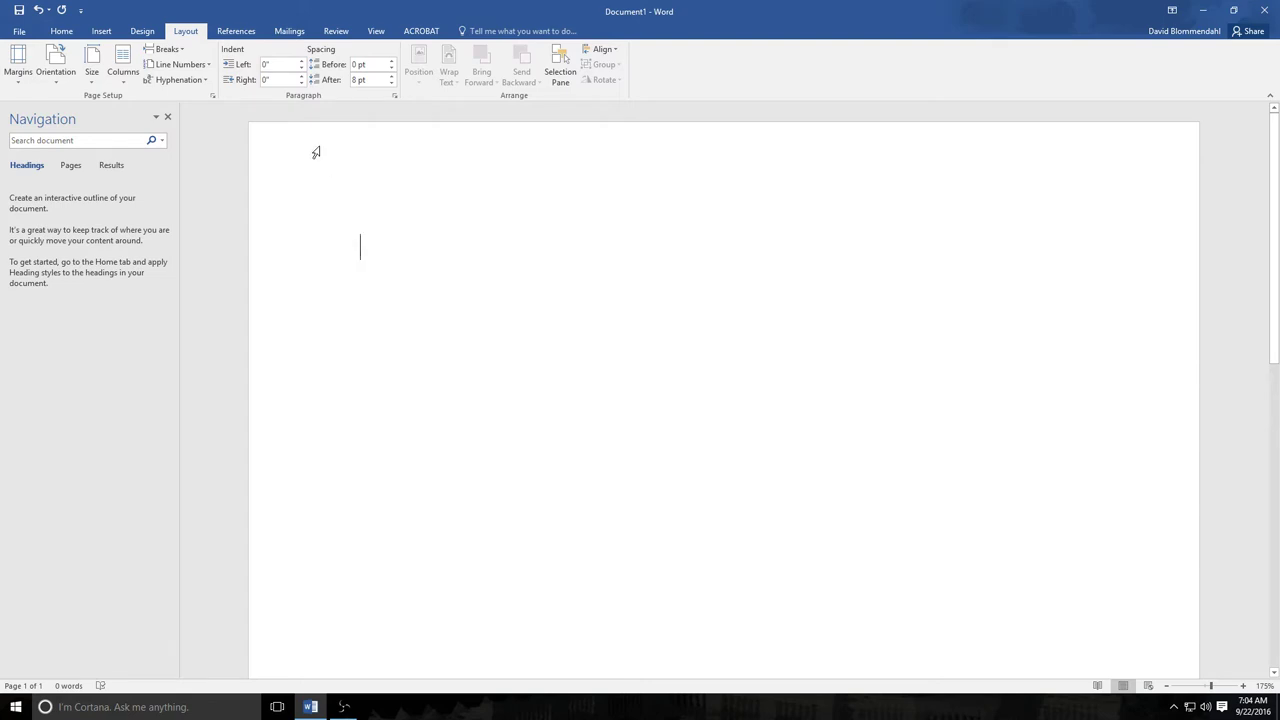
pyautogui.click(52, 37)
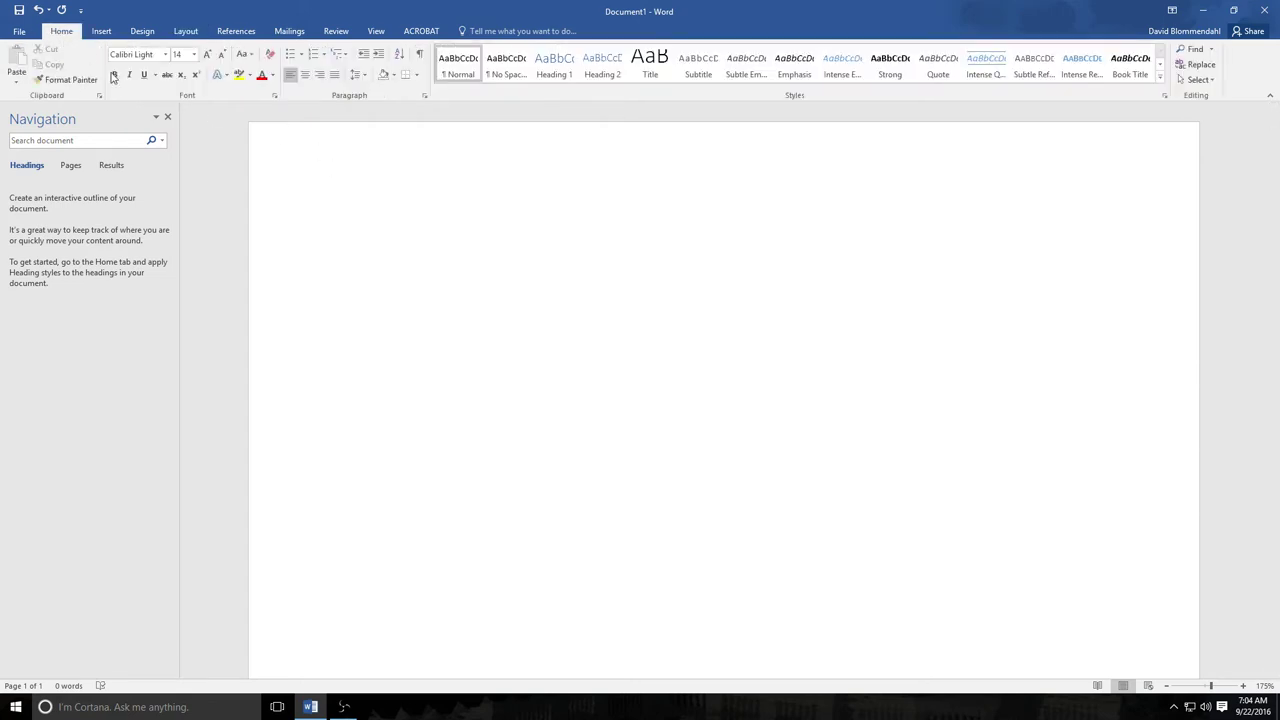
# Turn on bold and type 'Computer Literacy' as the first line.
pyautogui.click(116, 77)
pyautogui.click(116, 77)
pyautogui.write('Compo')
pyautogui.press('BackSpace')
pyautogui.write('uter')
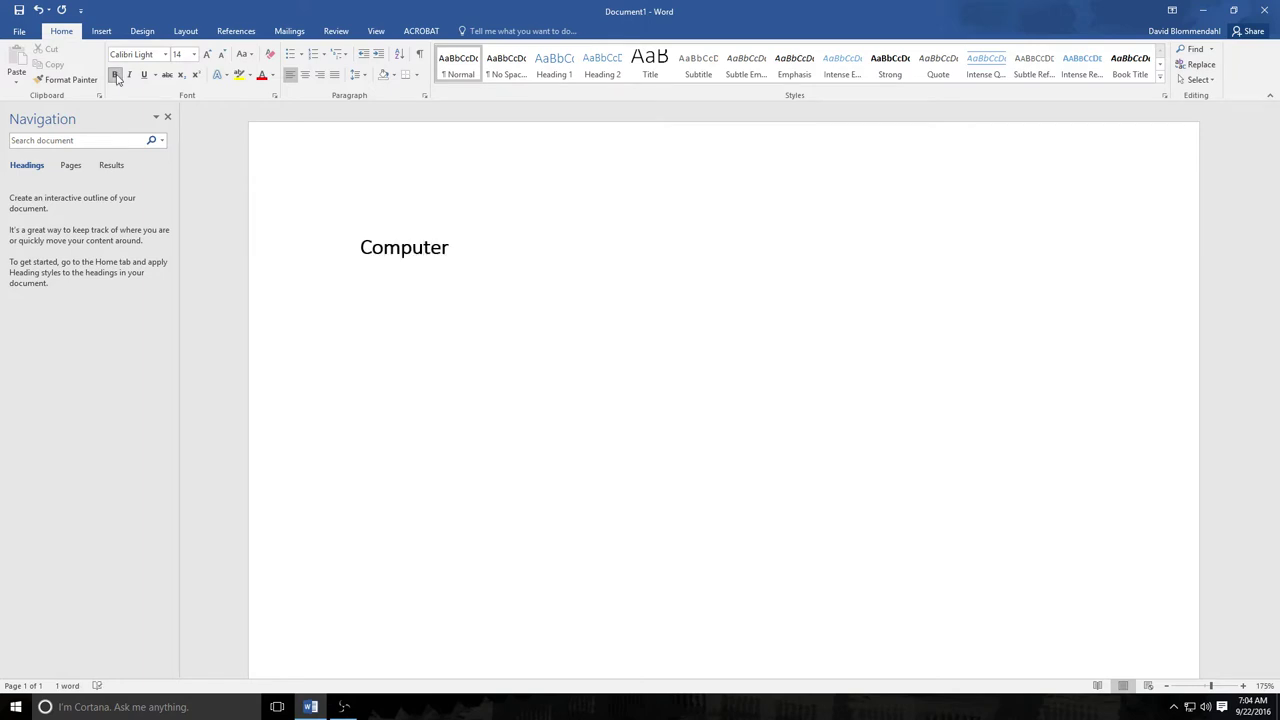
pyautogui.write(' Literacy')
pyautogui.press('Return')
# Add the teacher's name and 'Waldo Middle School' on the next two lines.
pyautogui.write('Mr. Blommewn')
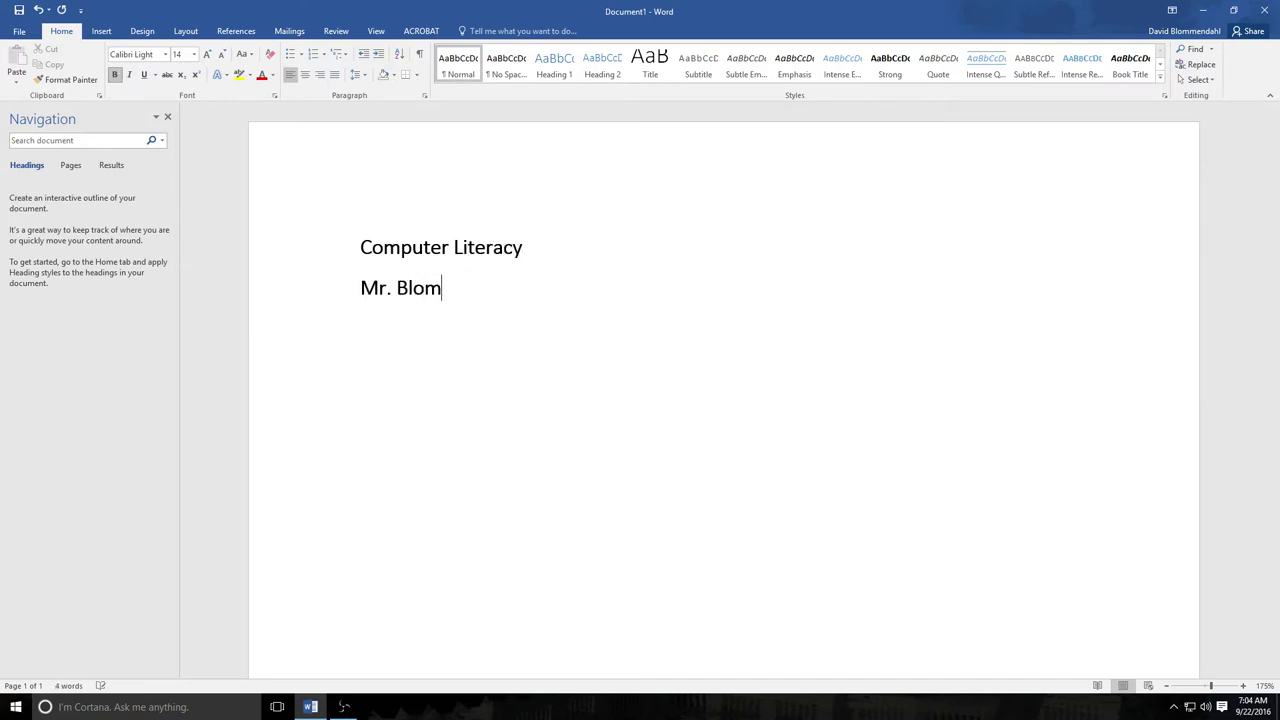
pyautogui.press('BackSpace')
pyautogui.press('BackSpace')
pyautogui.press('BackSpace')
pyautogui.write('endahl')
pyautogui.press('Return')
pyautogui.write('Waldfo')
pyautogui.press('BackSpace')
pyautogui.press('BackSpace')
pyautogui.write('o Middle School')
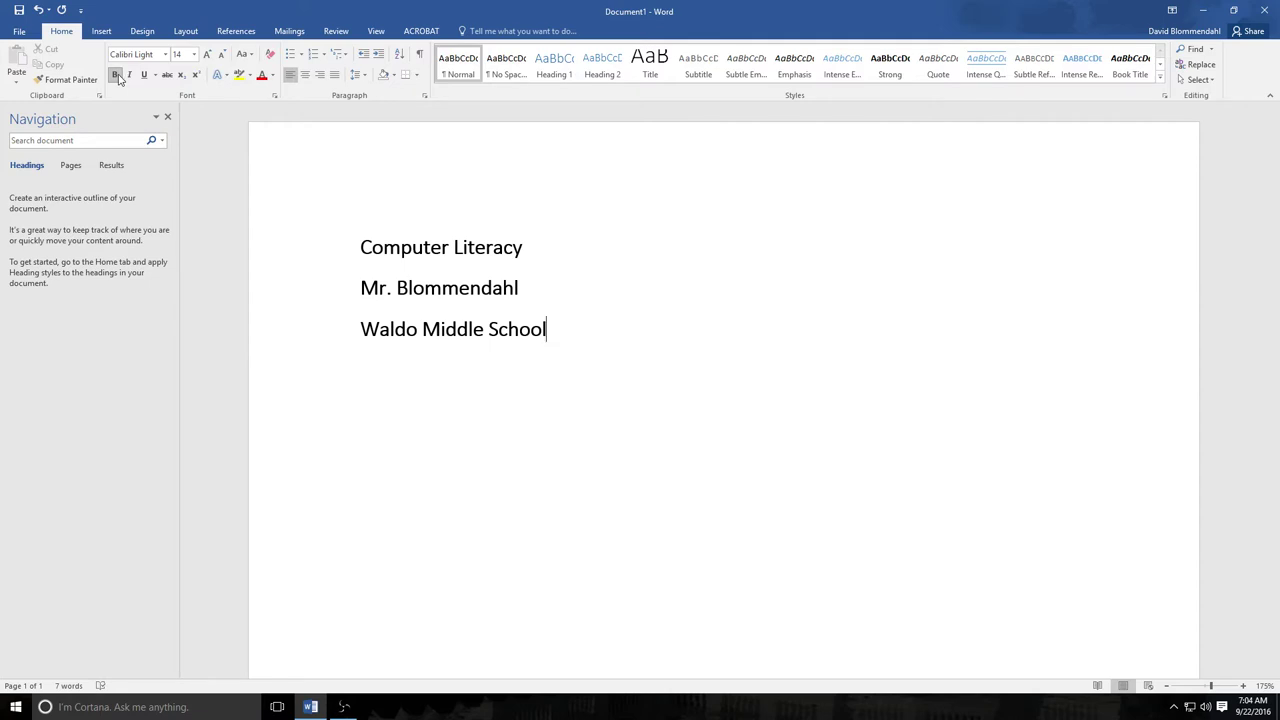
# Insert a column break after 'Waldo Middle School' to begin the right-hand column.
pyautogui.click(838, 268)
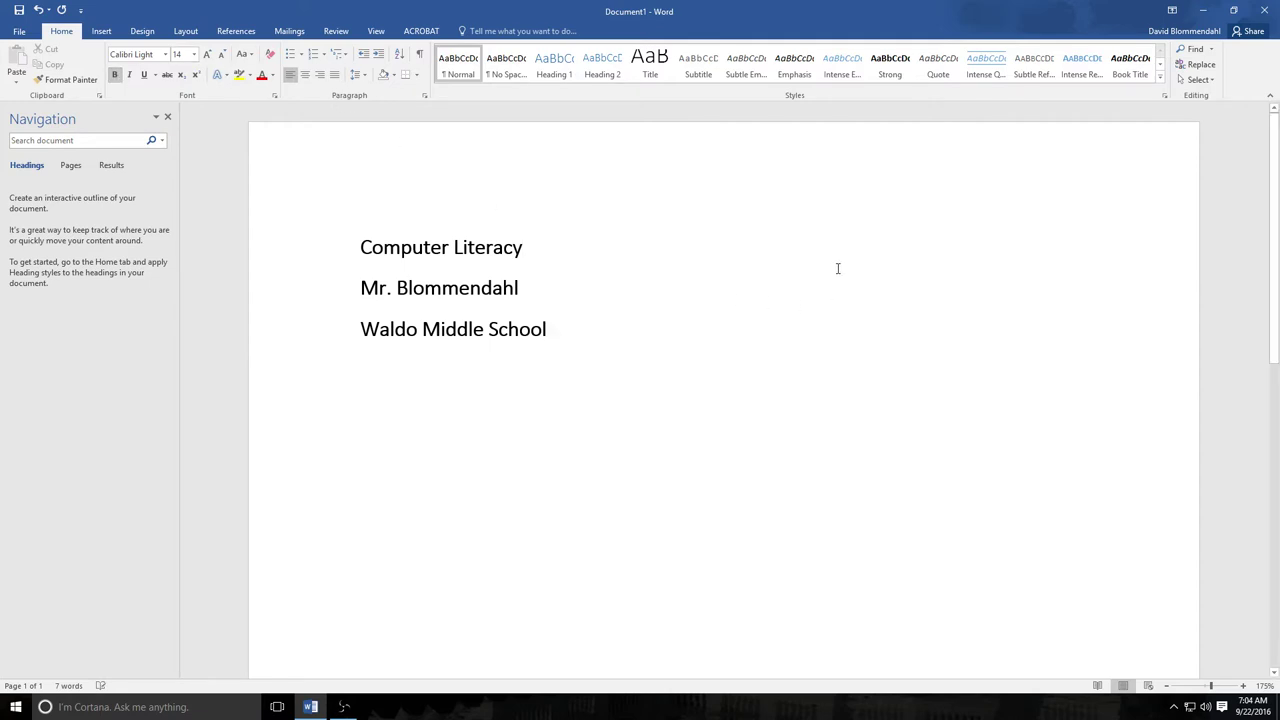
pyautogui.click(567, 329)
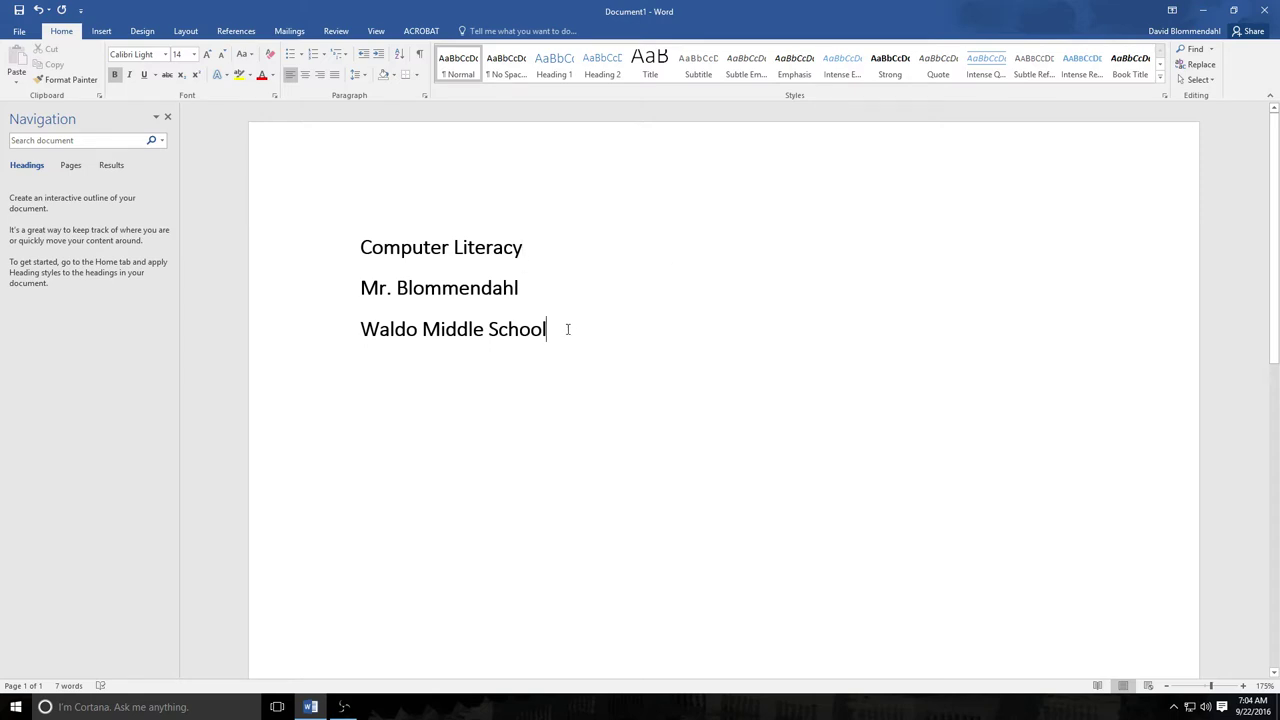
pyautogui.click(102, 31)
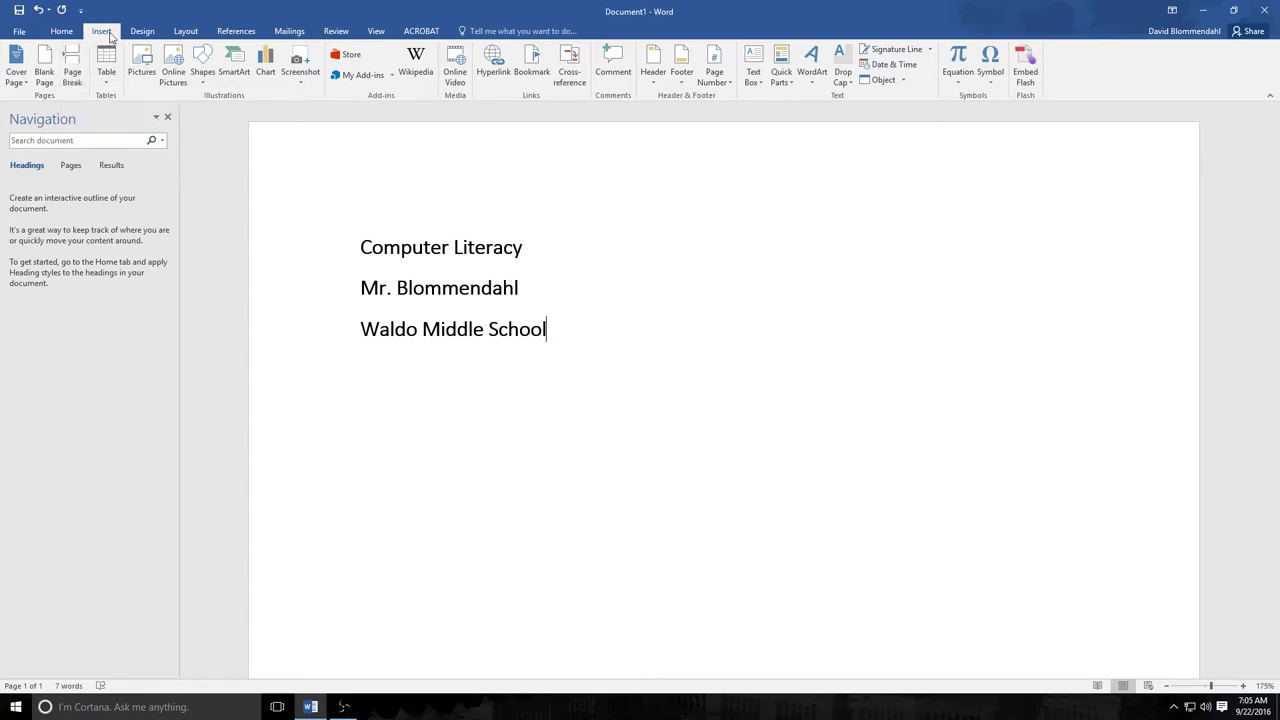
pyautogui.click(181, 33)
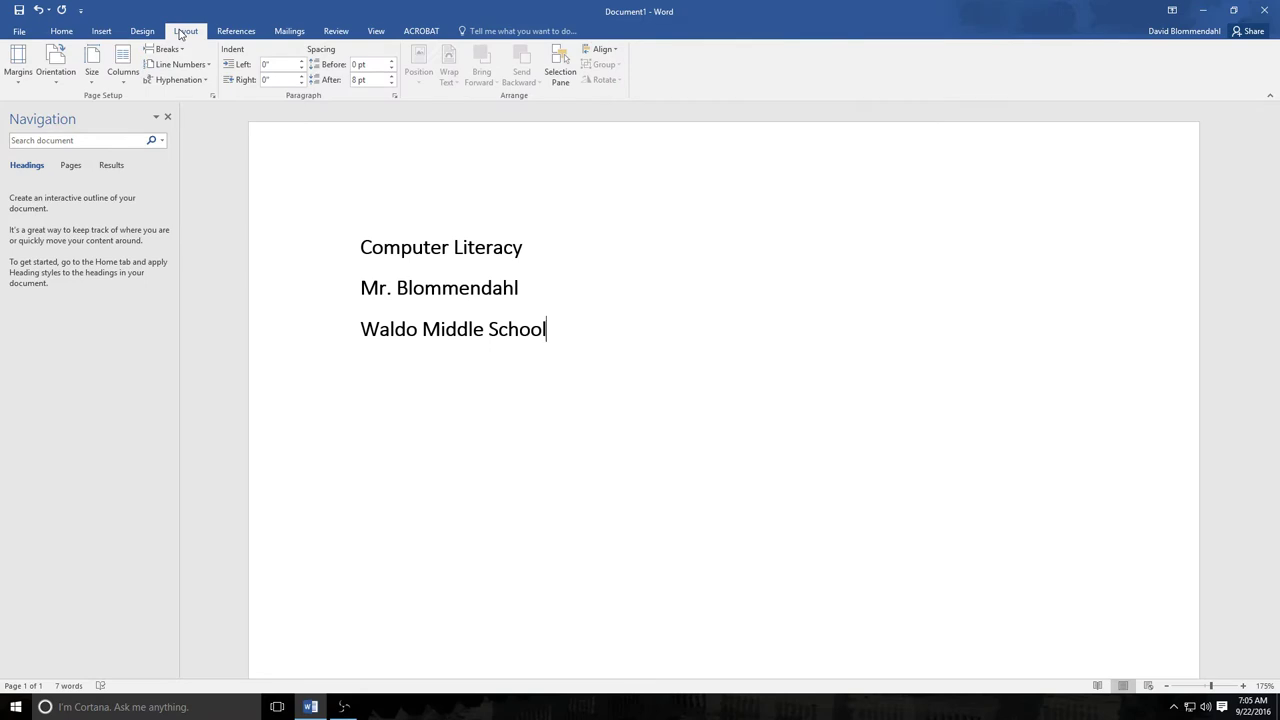
pyautogui.click(146, 34)
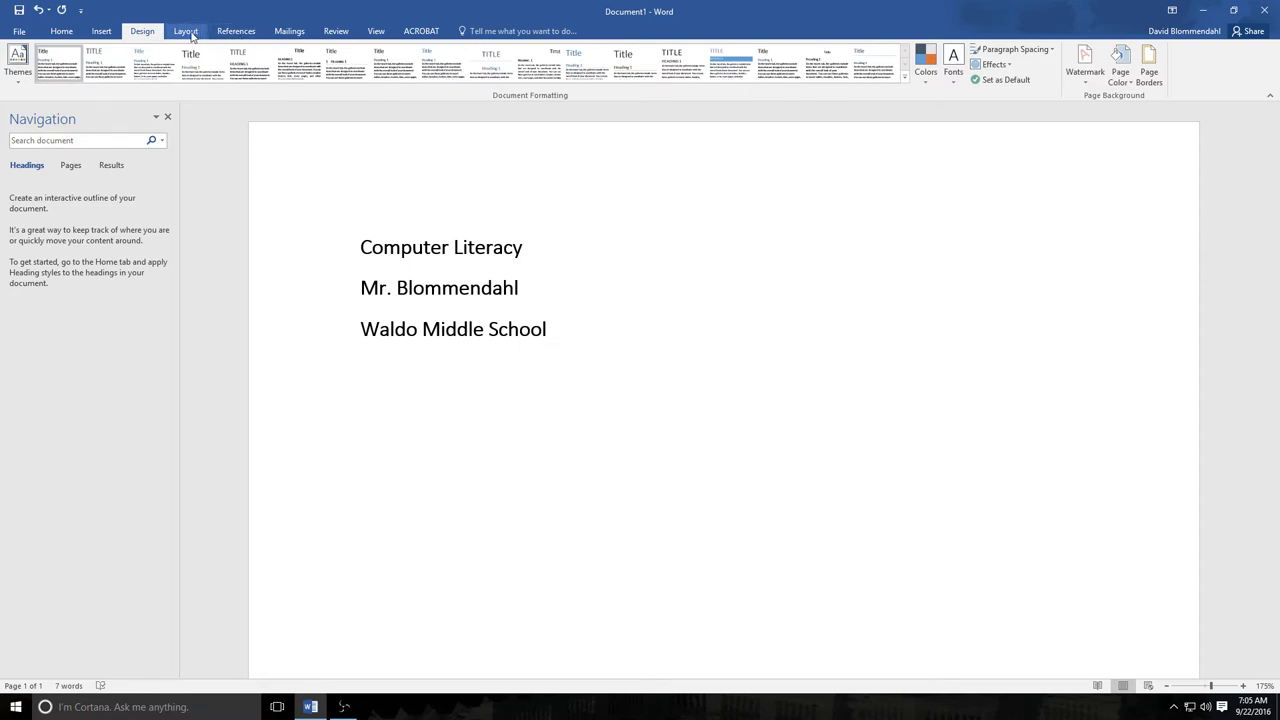
pyautogui.click(186, 31)
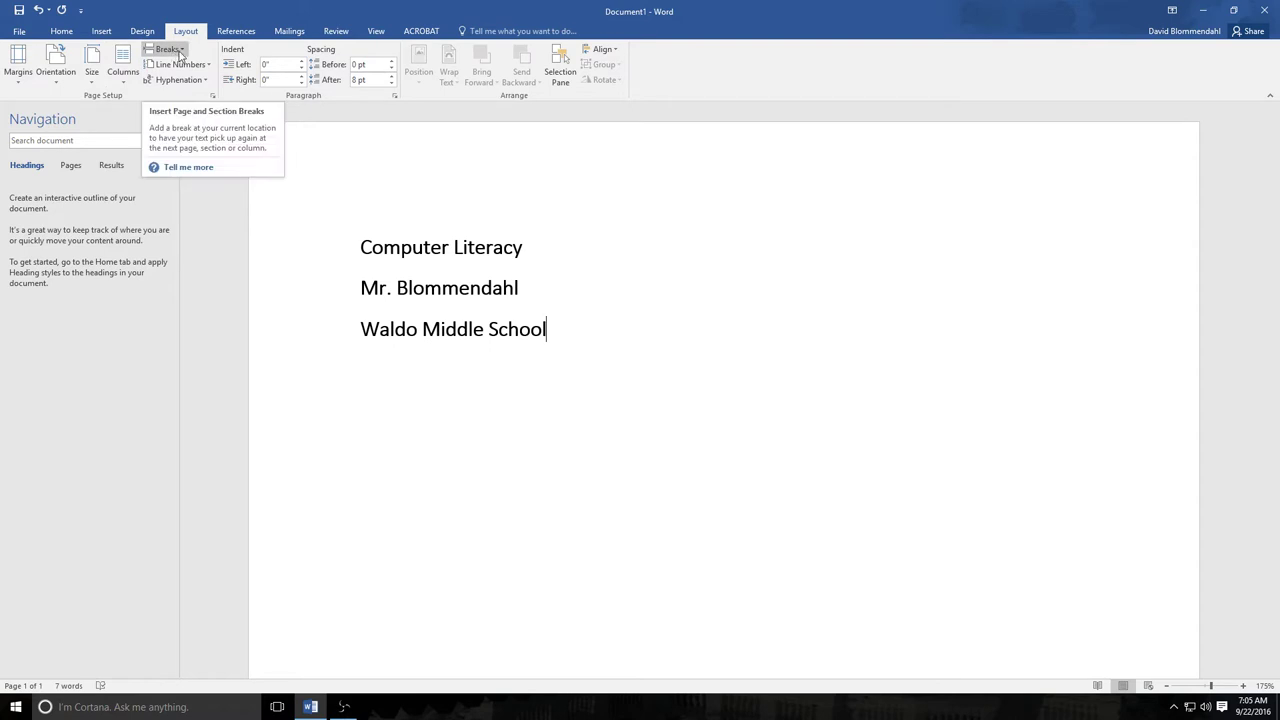
pyautogui.click(182, 52)
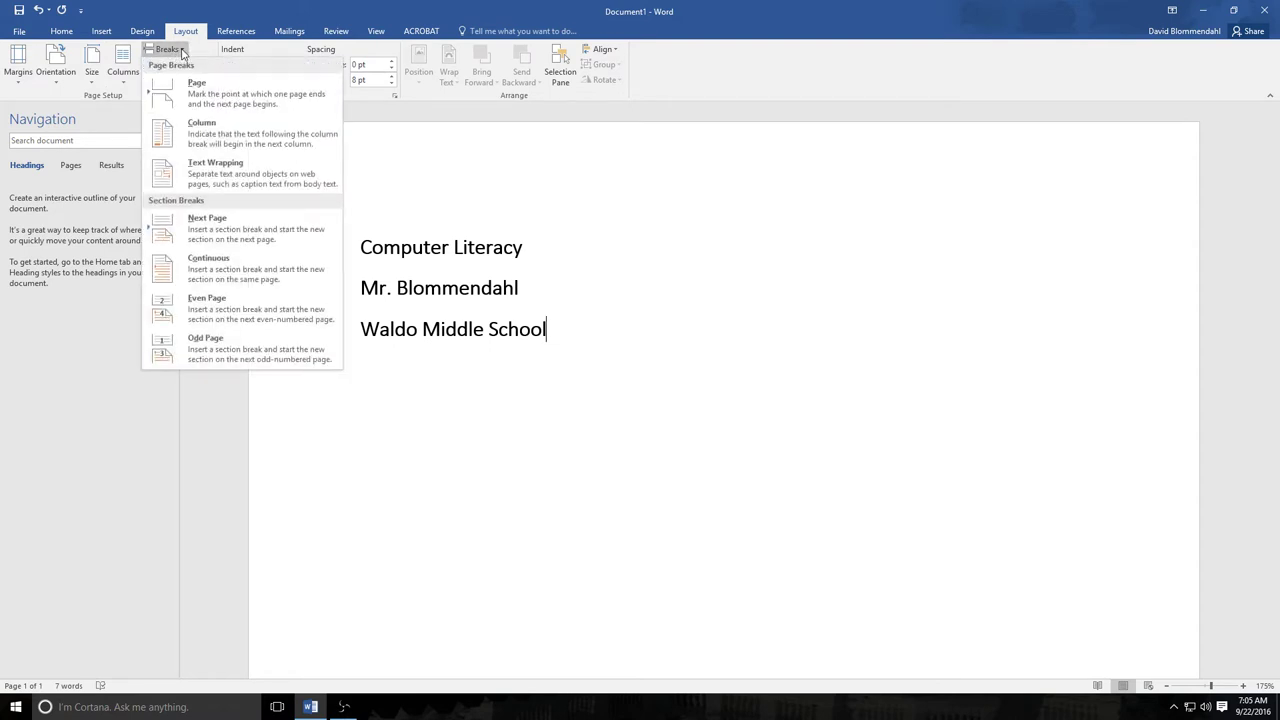
pyautogui.click(182, 135)
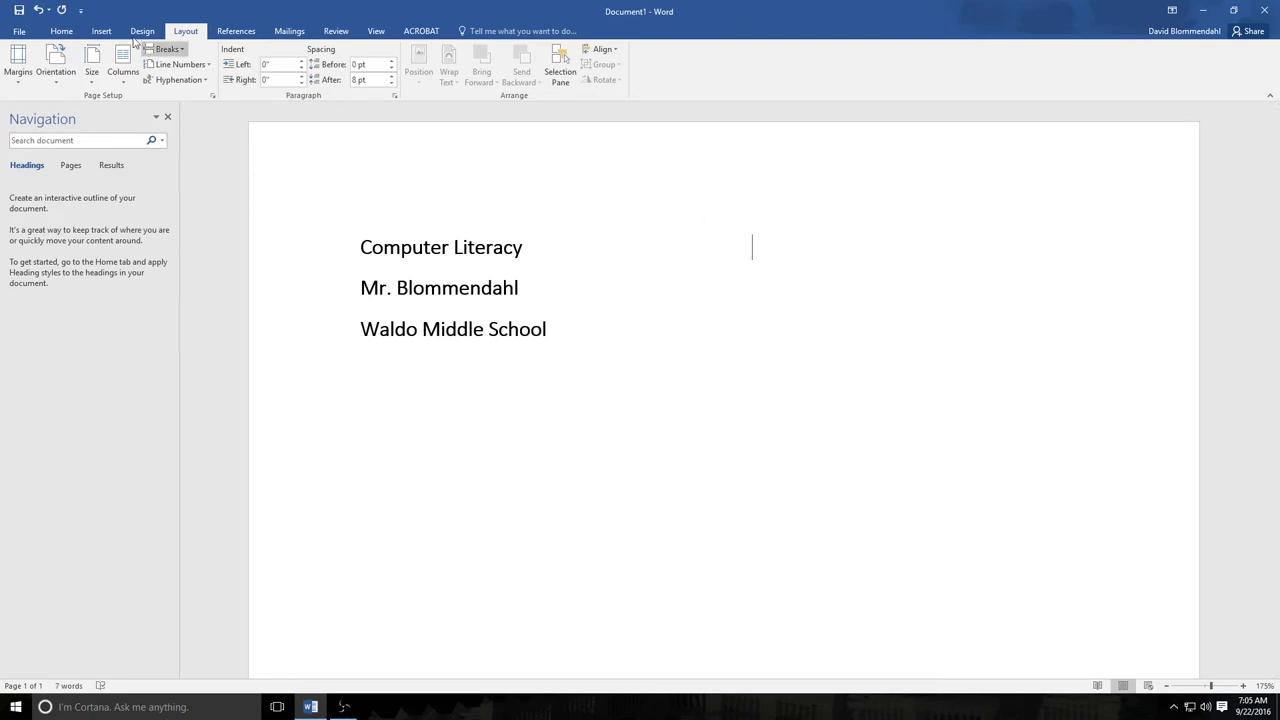
# Type 'Your Name', 'Assignment #2' and 'Today's Date' on separate lines in the right column.
pyautogui.click(58, 32)
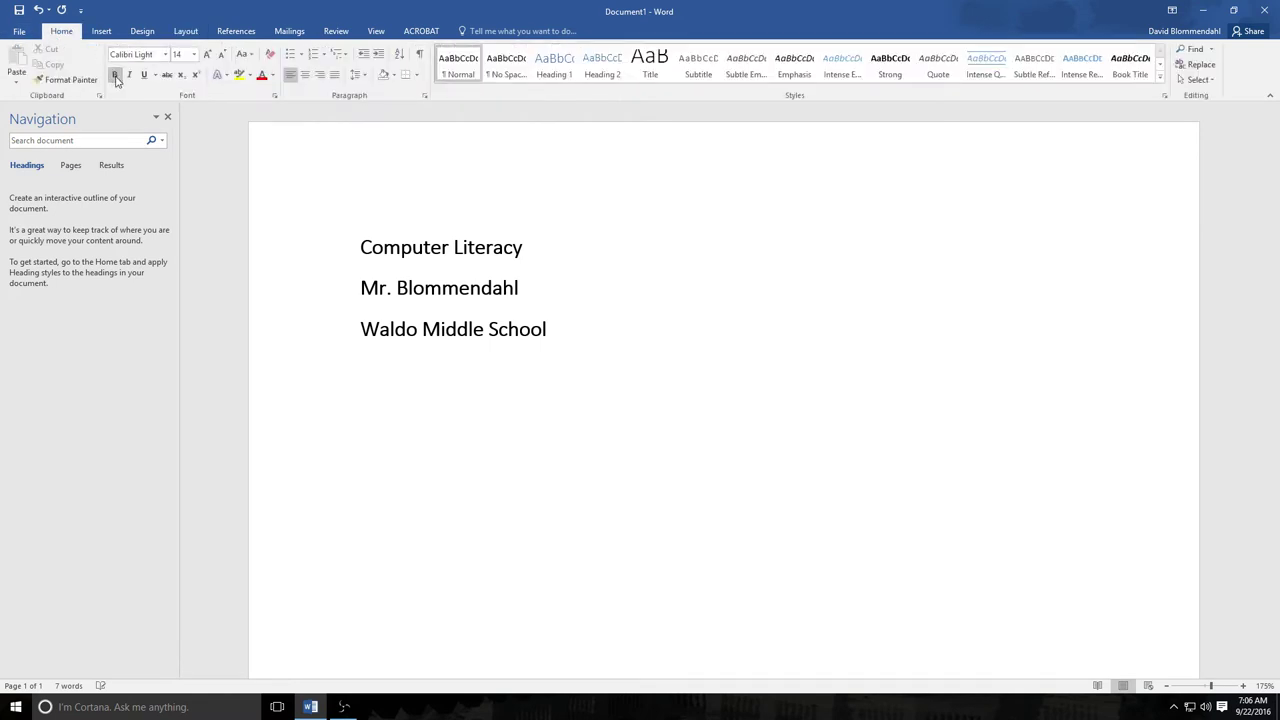
pyautogui.write('Your Name')
pyautogui.press('Return')
pyautogui.write('Ass')
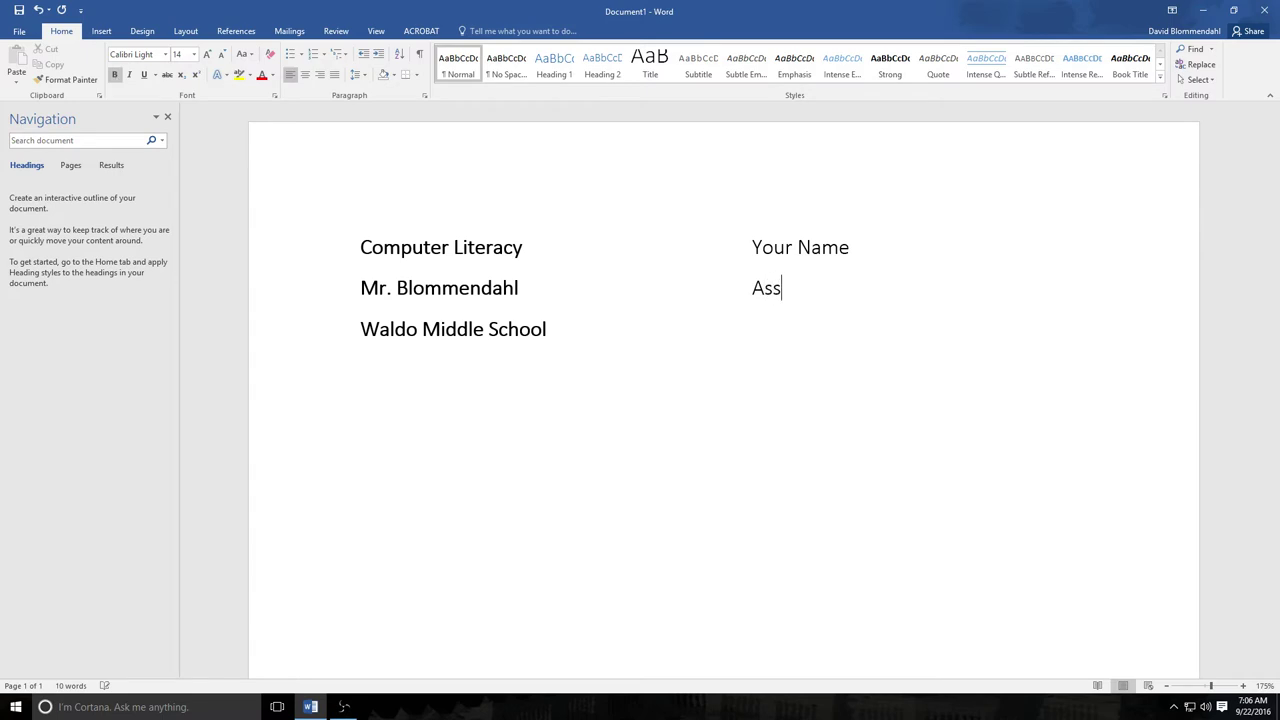
pyautogui.write('ignment #2')
pyautogui.press('Return')
pyautogui.write('To')
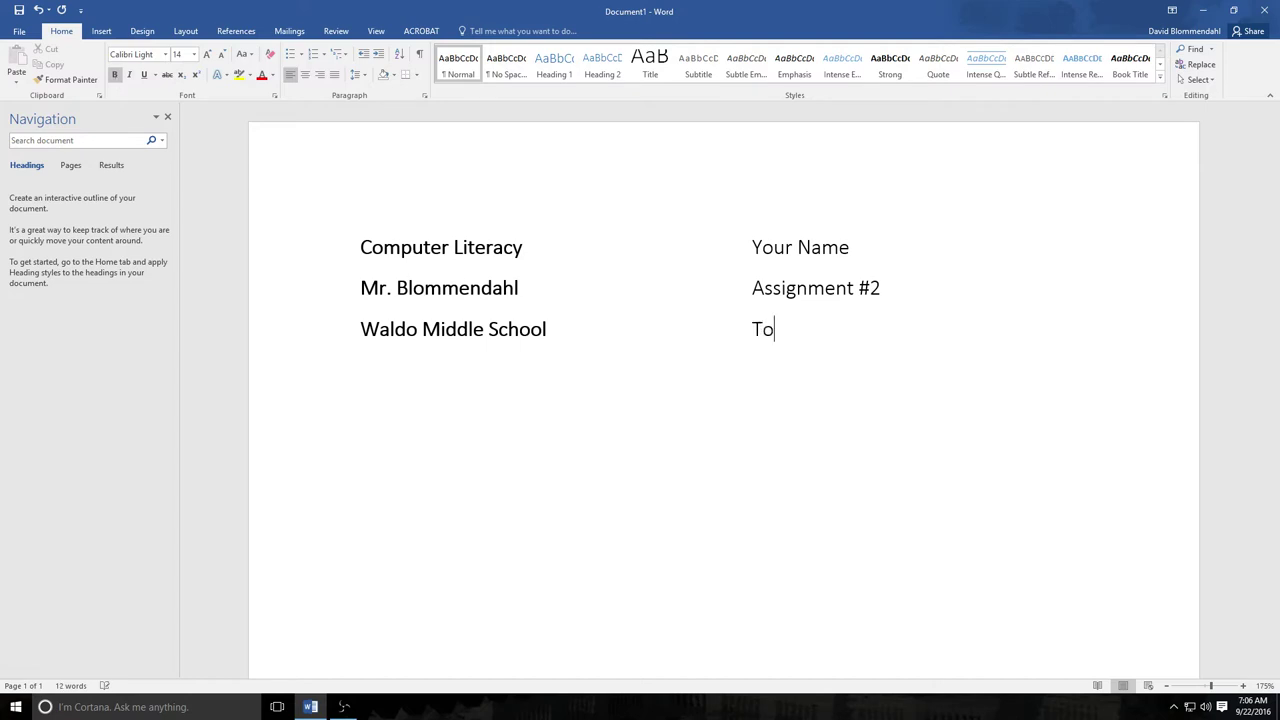
pyautogui.write("day's Day")
pyautogui.press('BackSpace')
pyautogui.write('te')
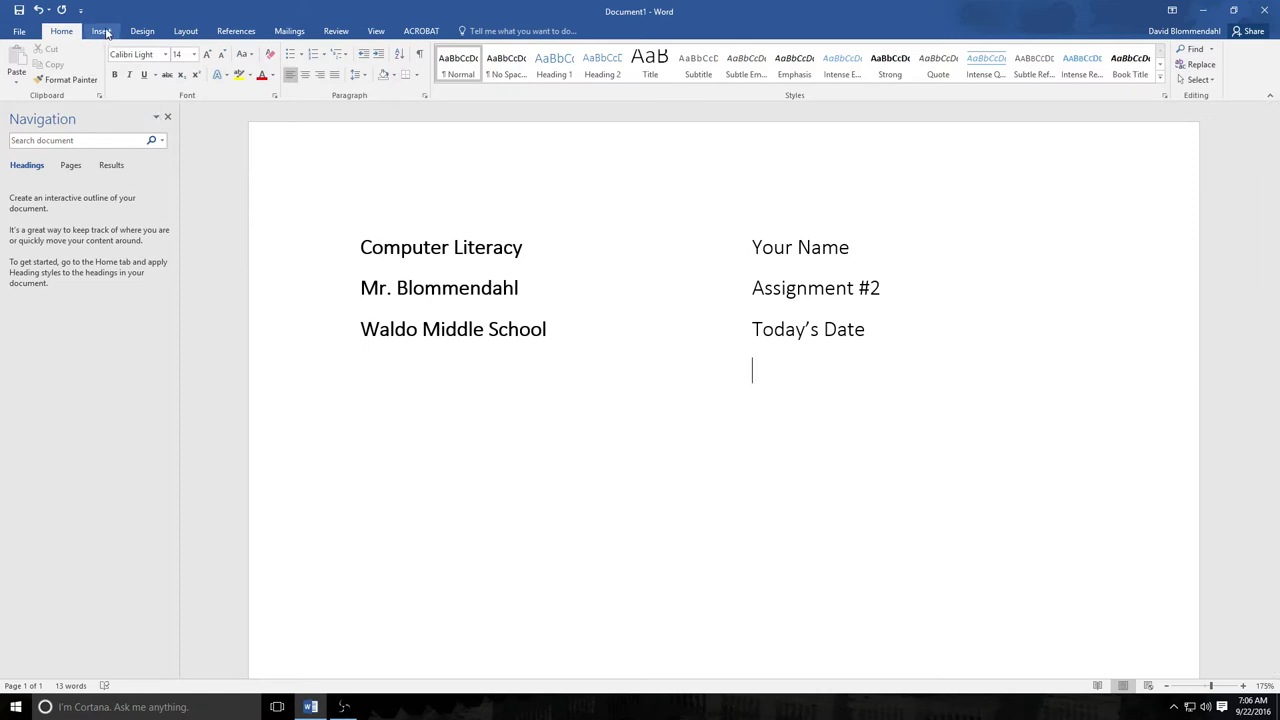
# Insert a continuous section break below the two-column heading.
pyautogui.click(106, 33)
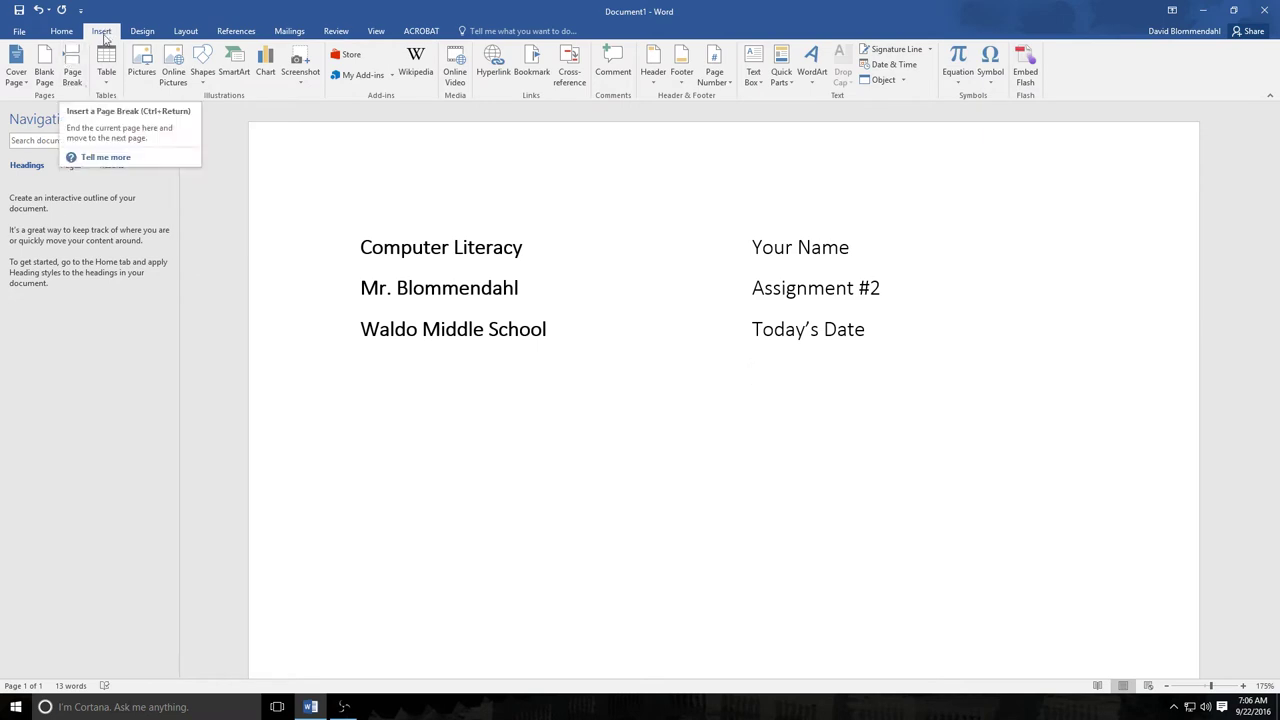
pyautogui.click(141, 33)
pyautogui.click(185, 33)
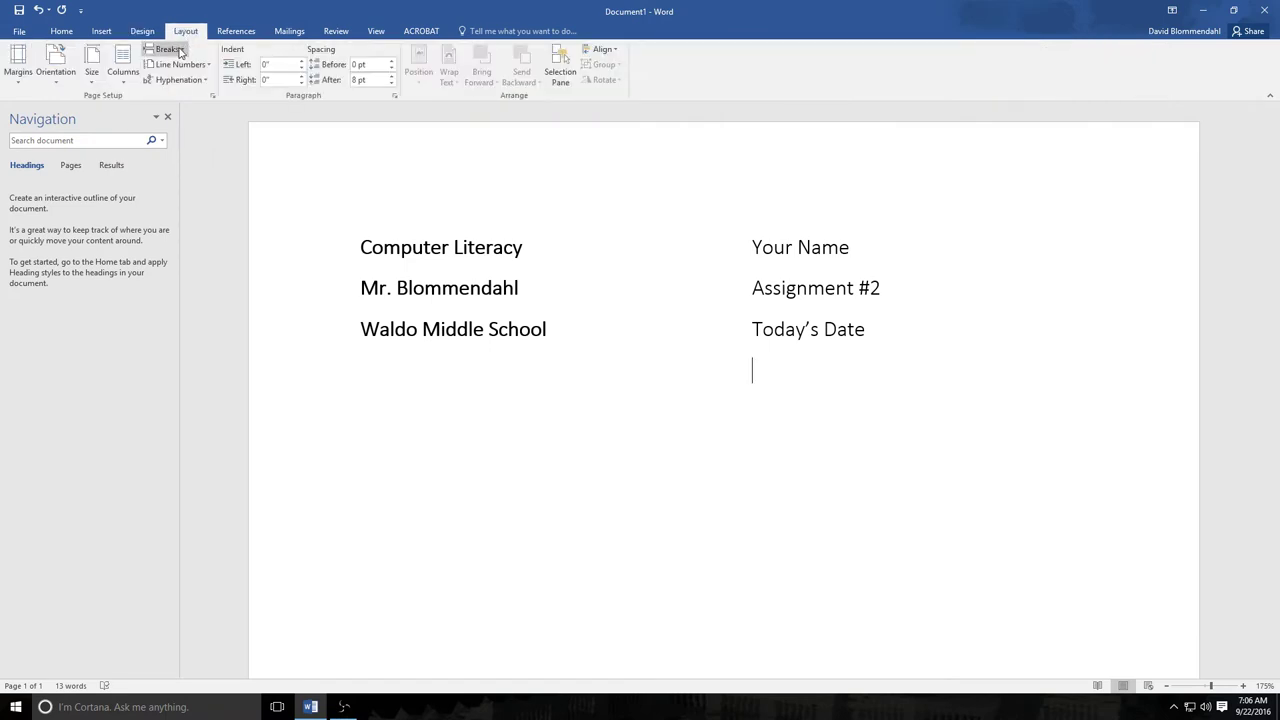
pyautogui.click(182, 51)
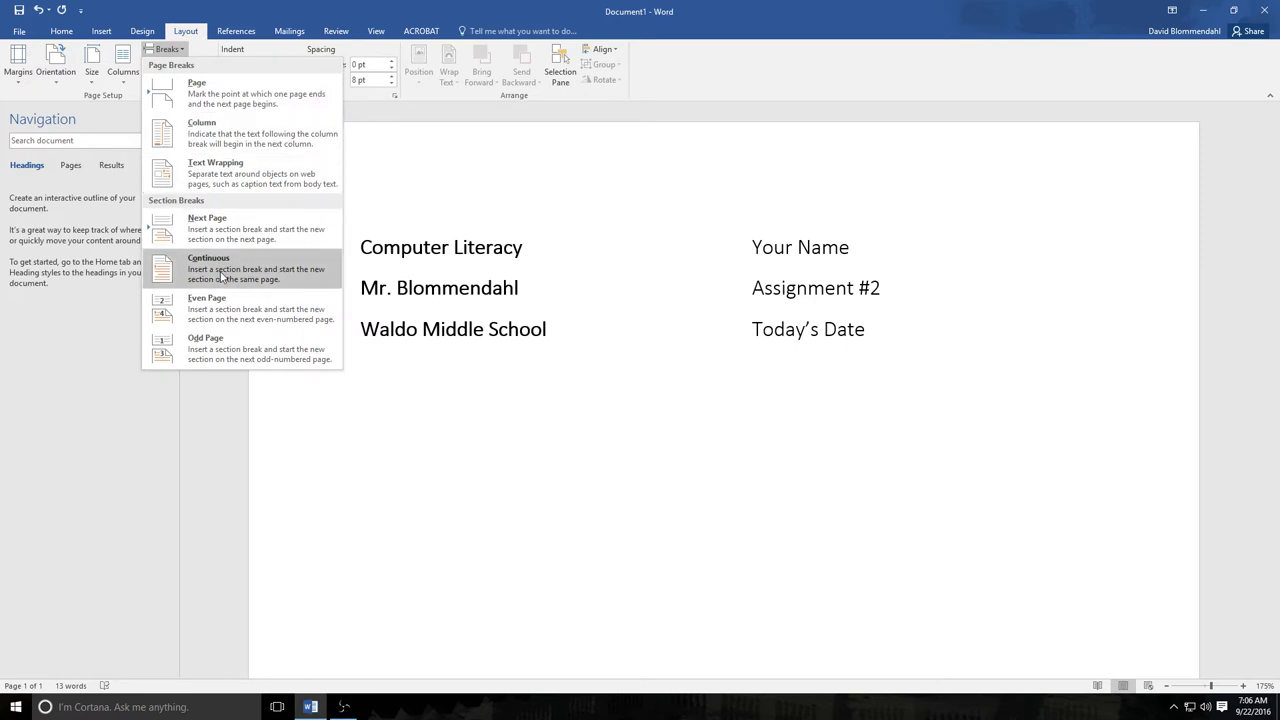
pyautogui.click(222, 278)
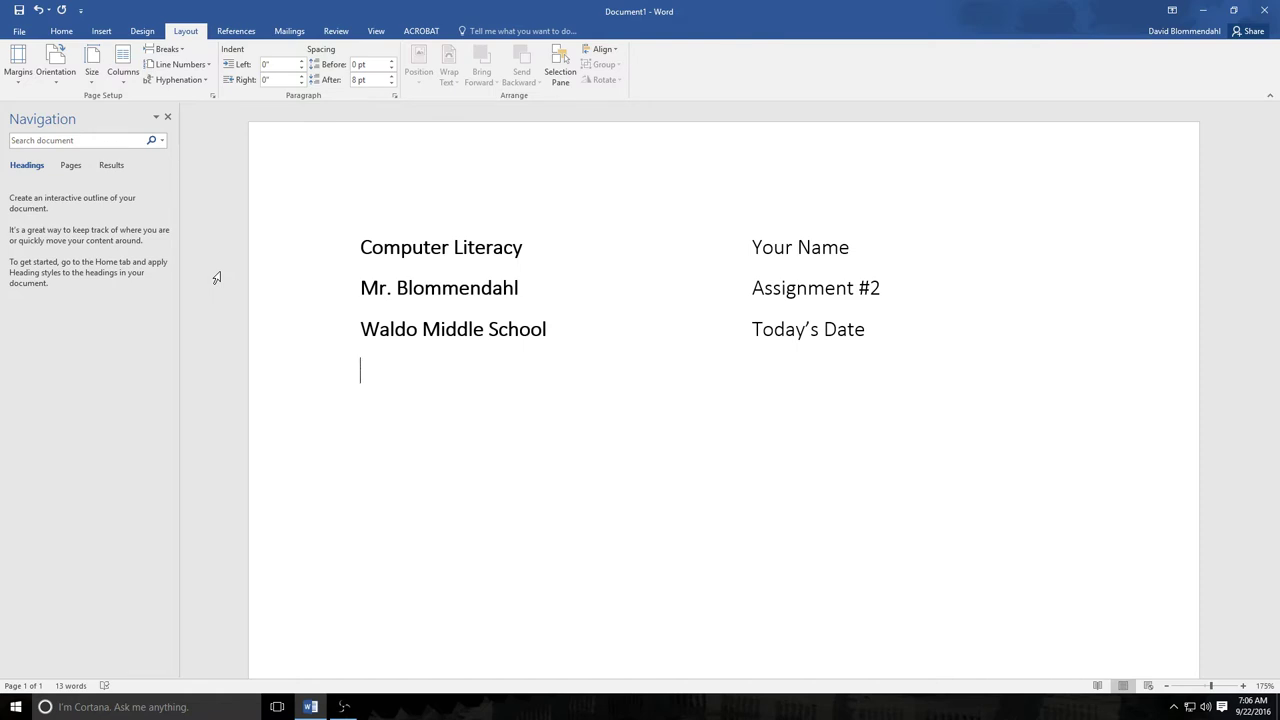
# Set the new section to a single column.
pyautogui.click(124, 66)
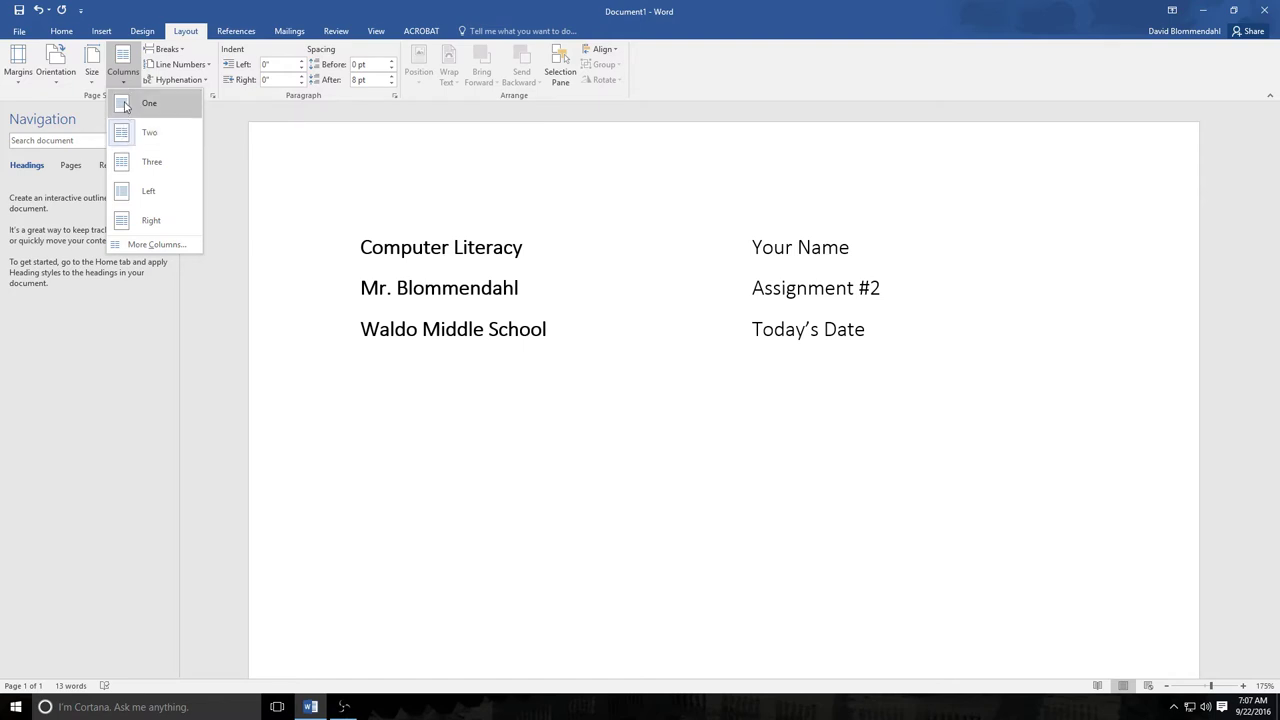
pyautogui.click(125, 106)
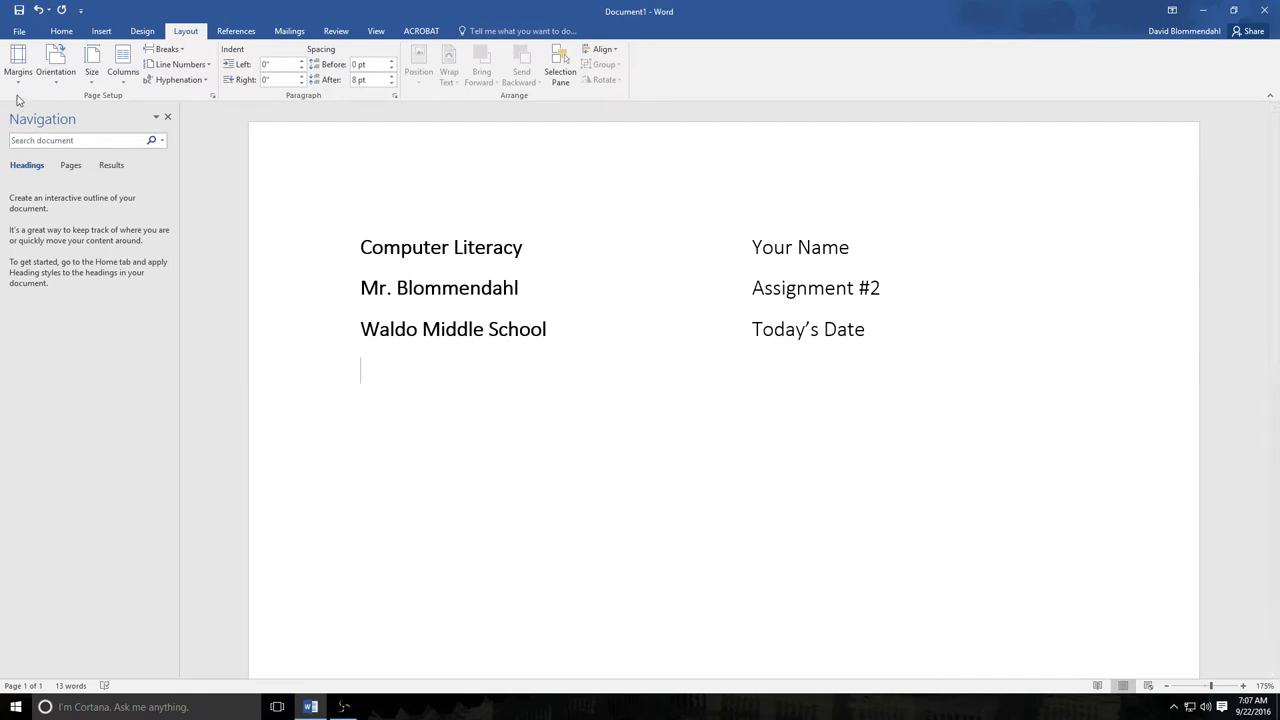
pyautogui.click(19, 33)
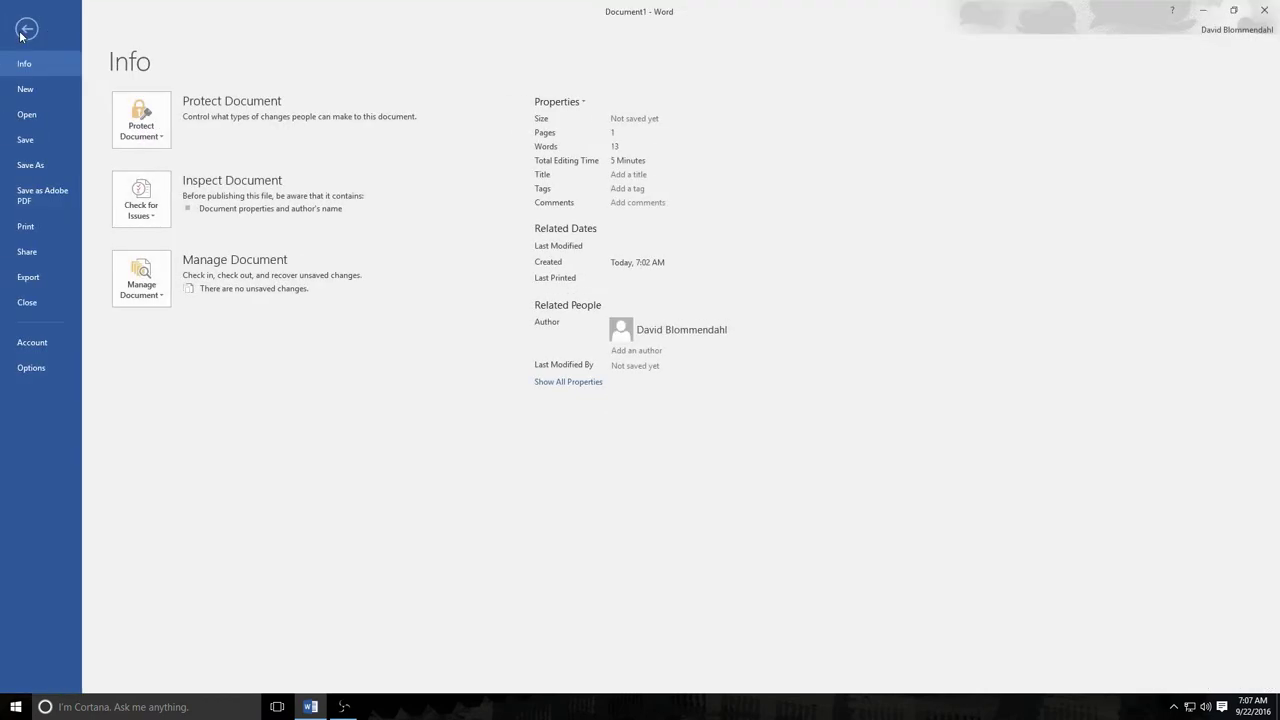
pyautogui.click(25, 30)
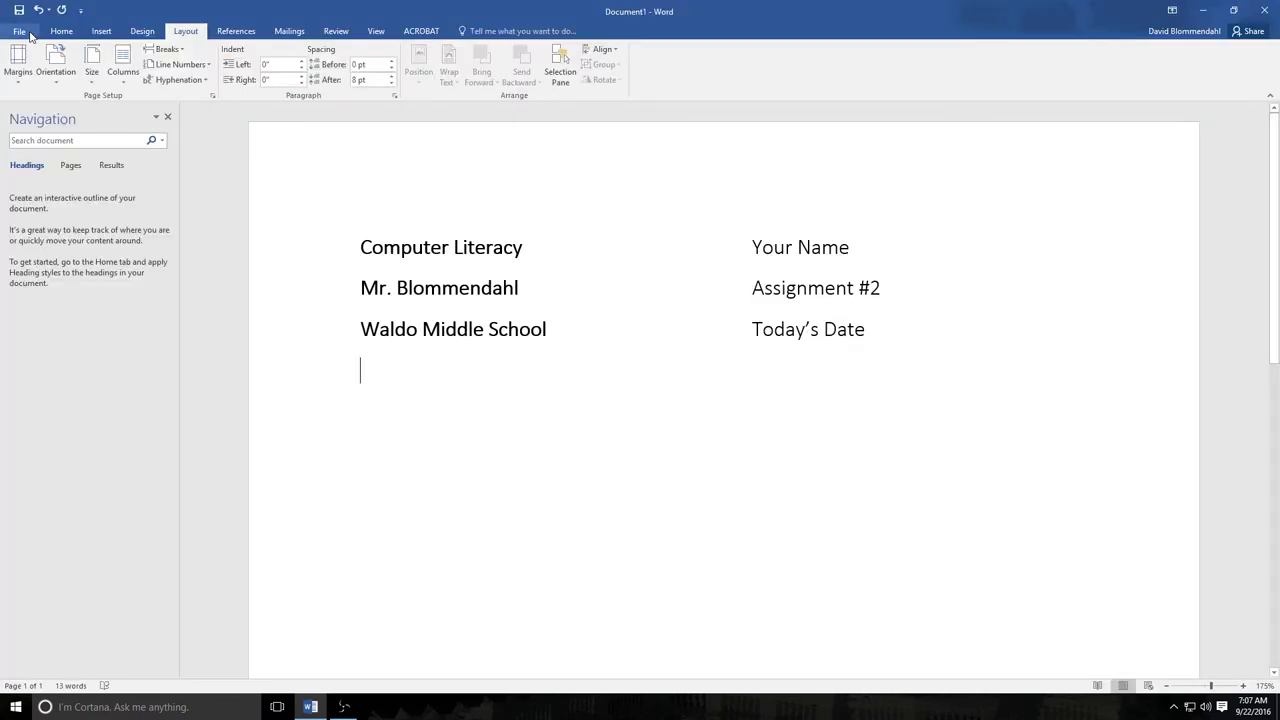
pyautogui.click(58, 31)
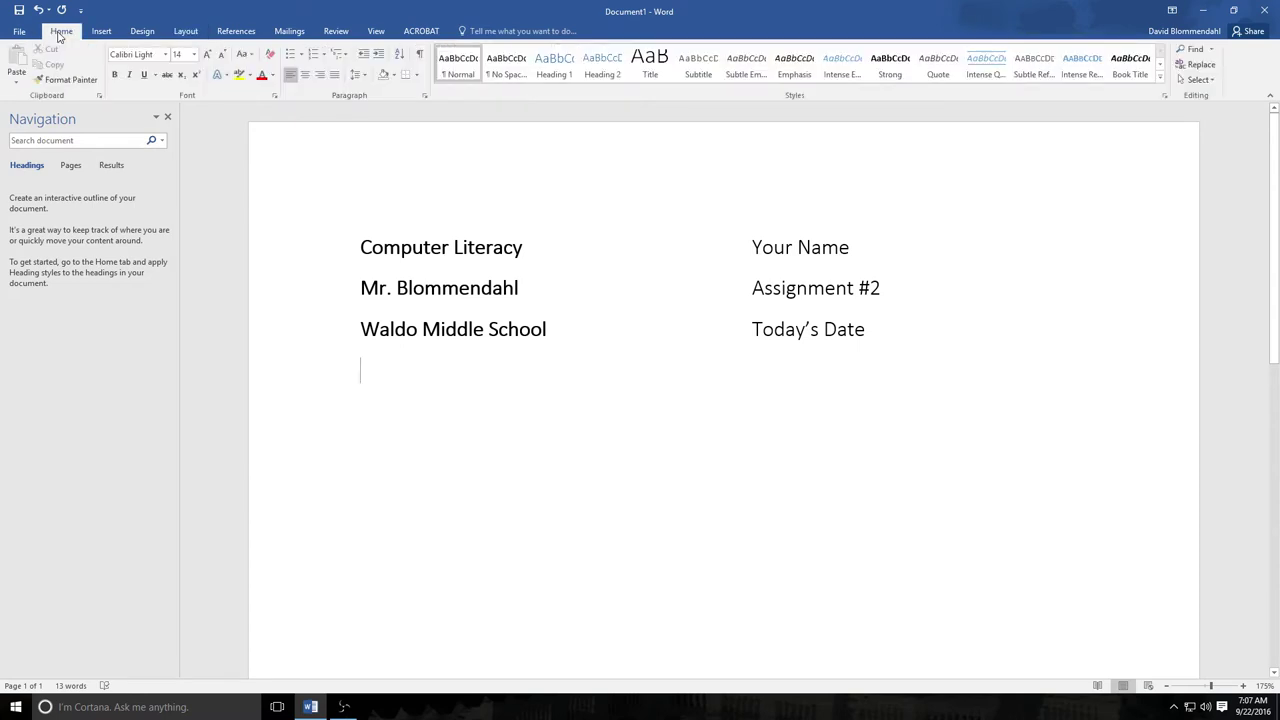
# Type the centred, italic, underlined title 'My Weekly Schedule', then turn italic off below it.
pyautogui.click(306, 77)
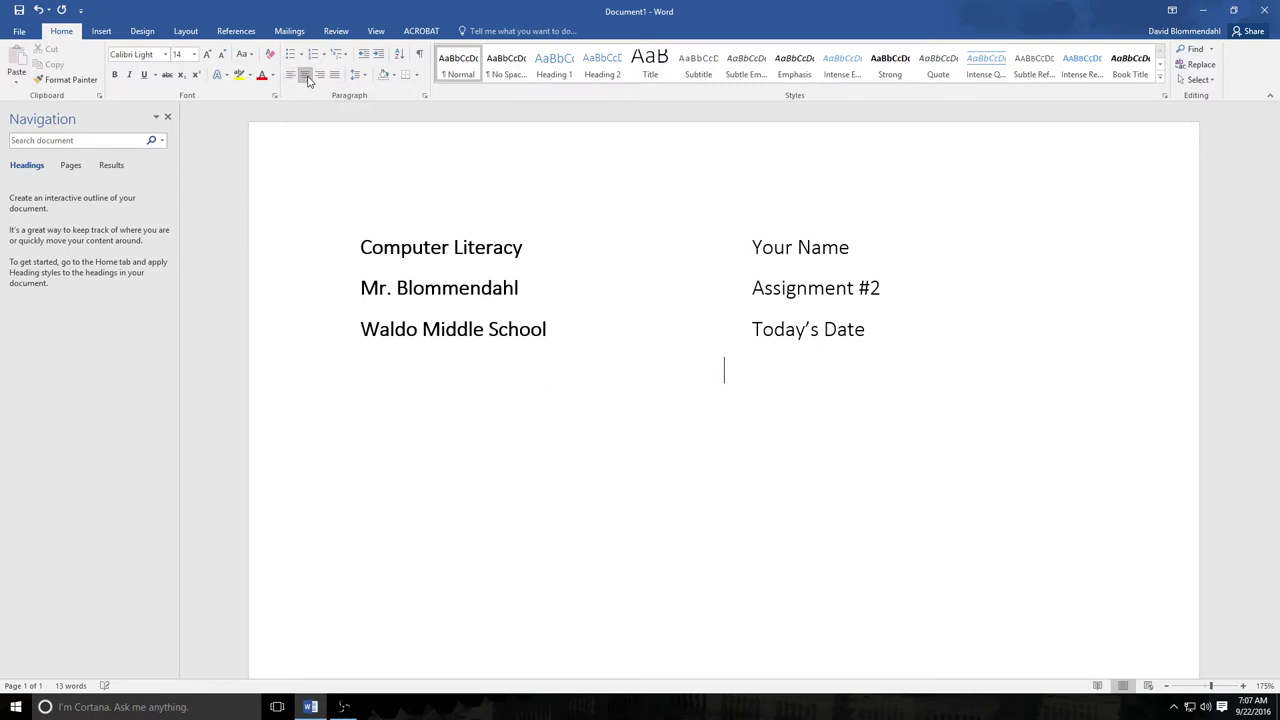
pyautogui.click(116, 76)
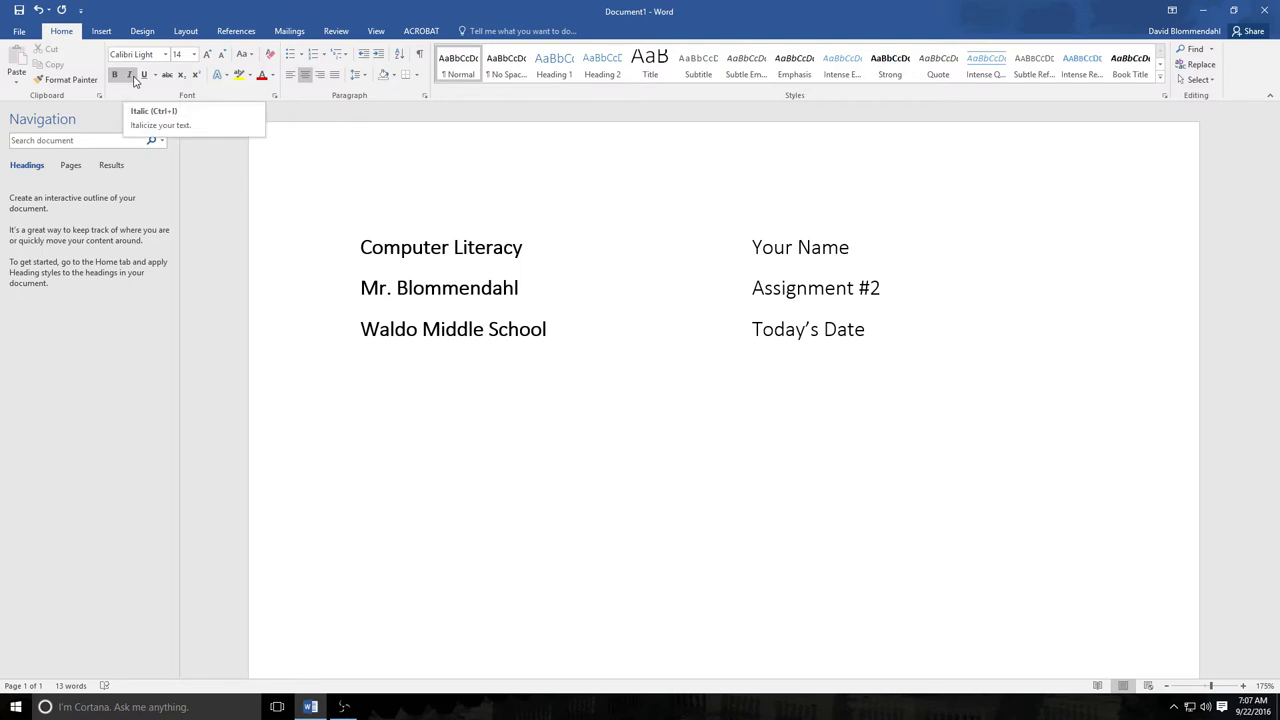
pyautogui.click(131, 77)
pyautogui.click(144, 77)
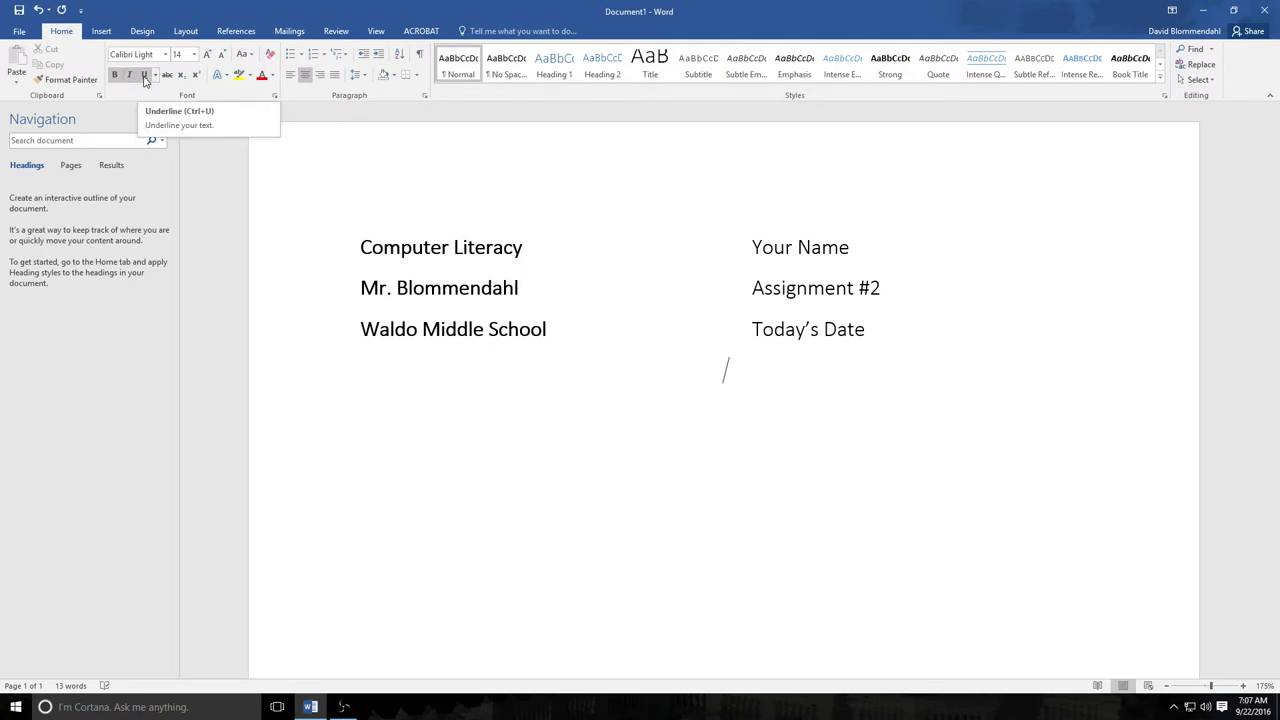
pyautogui.click(144, 77)
pyautogui.write('My Weekly Schedule')
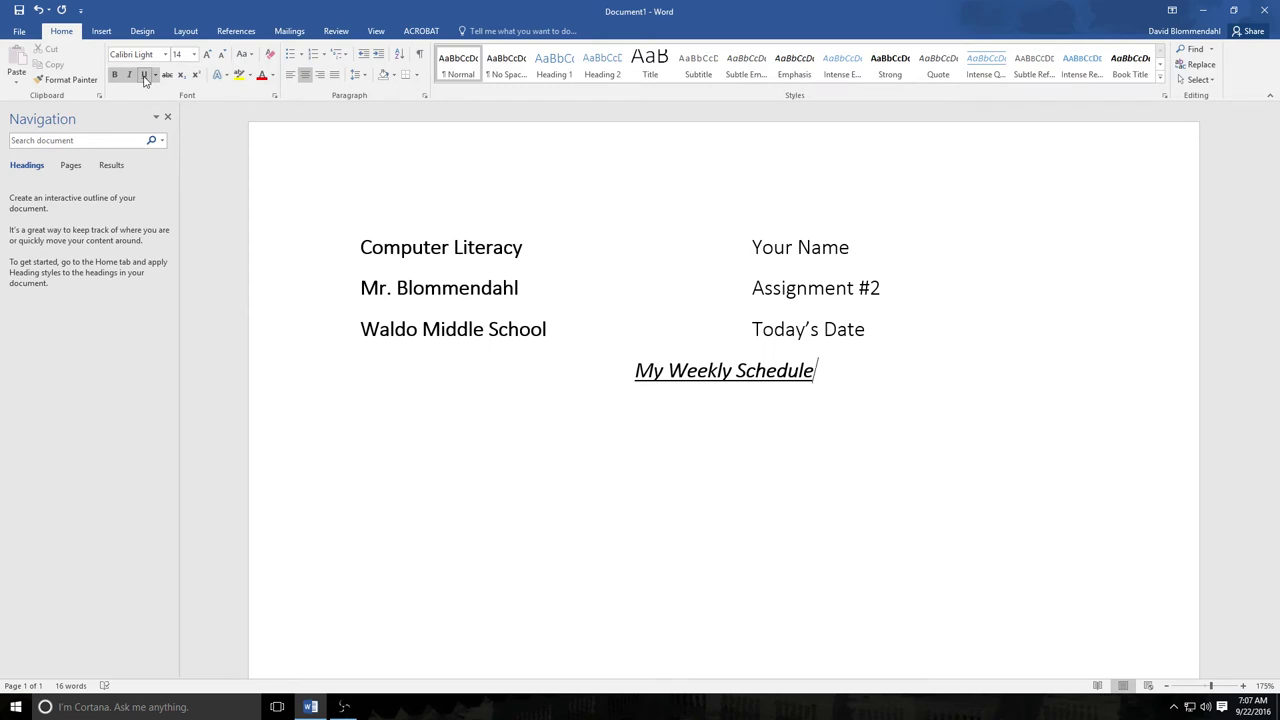
pyautogui.press('Return')
pyautogui.click(132, 77)
# Insert a 7-column by 8-row table from the Table grid beneath the title.
pyautogui.click(101, 32)
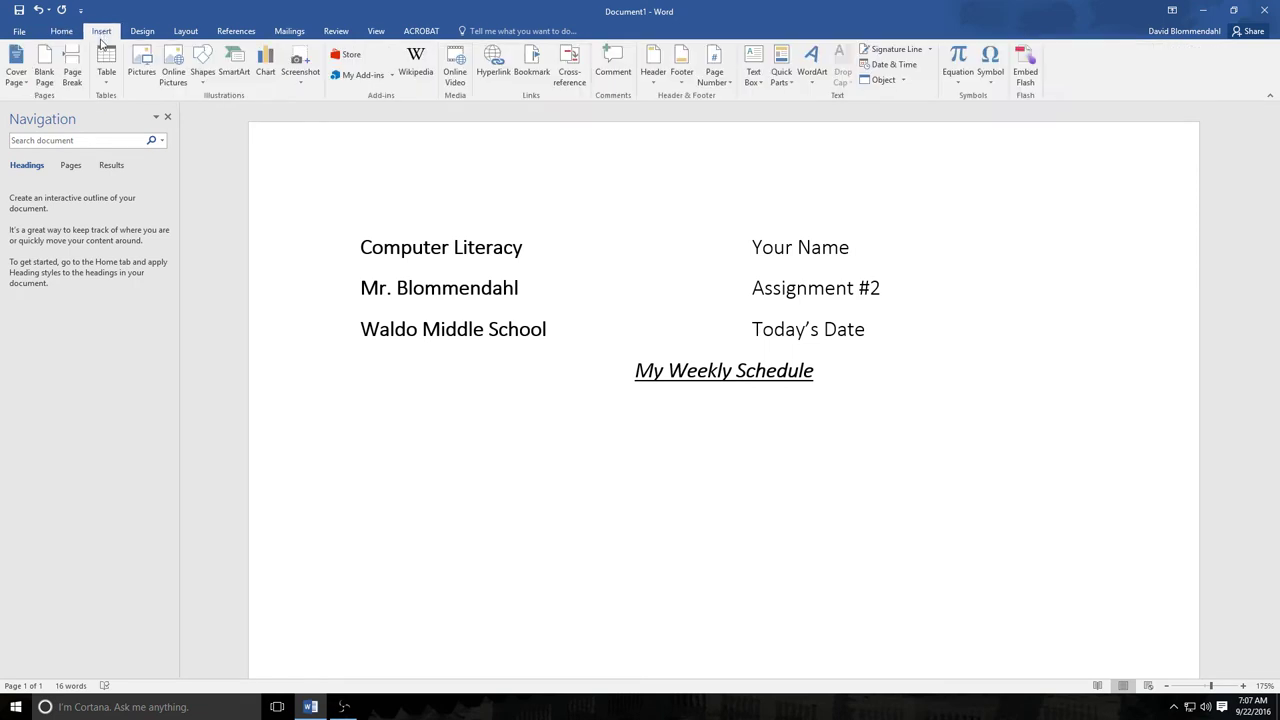
pyautogui.click(104, 63)
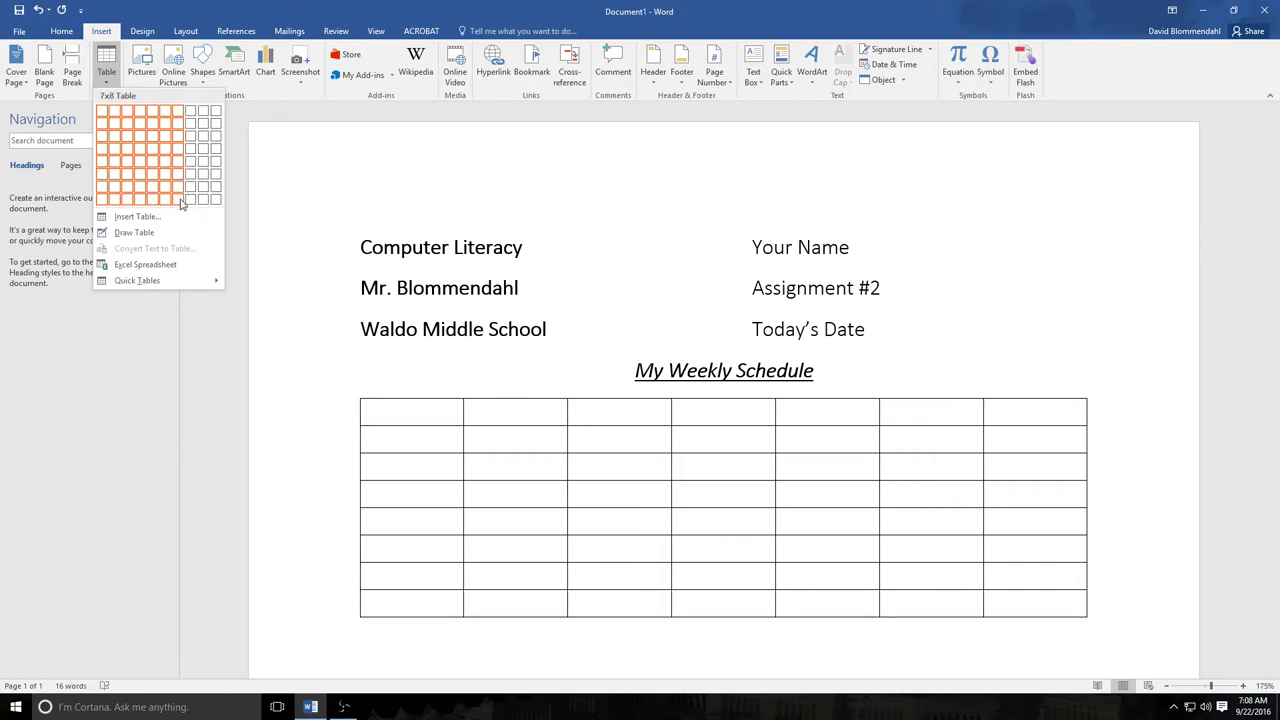
pyautogui.click(181, 203)
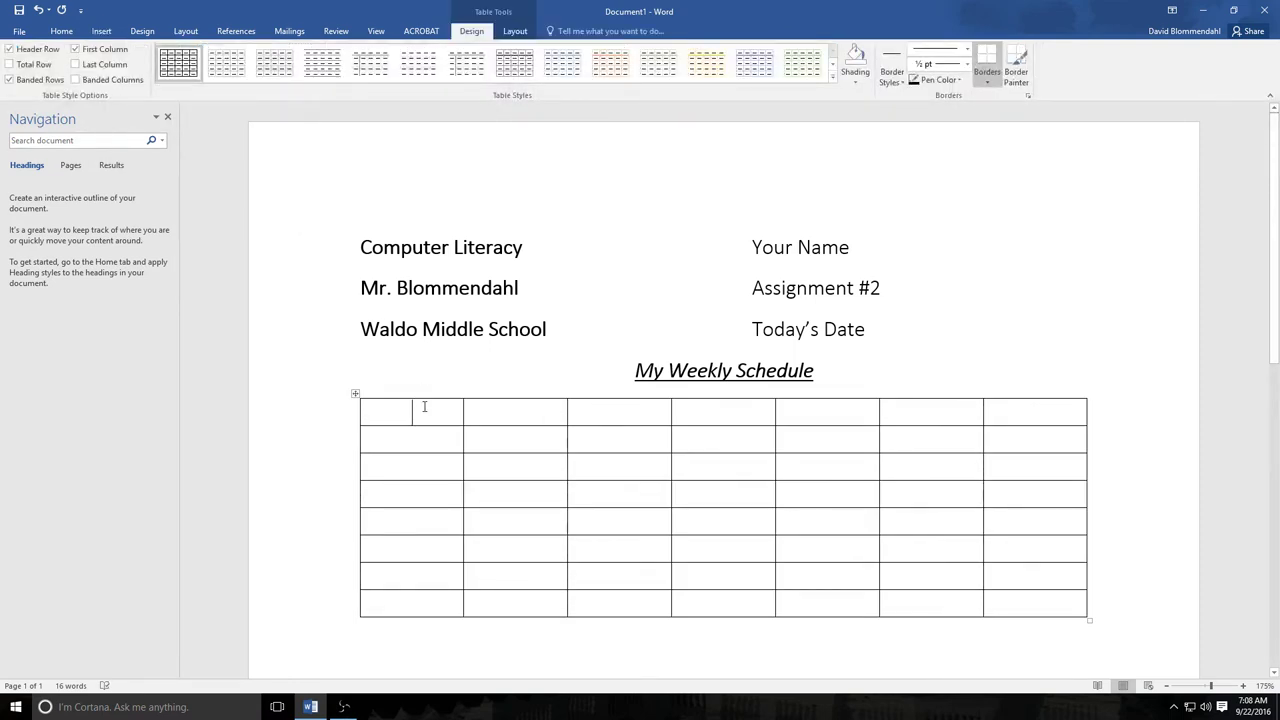
# Insert a new row above the table's top row.
pyautogui.click(498, 415)
pyautogui.rightClick(498, 415)
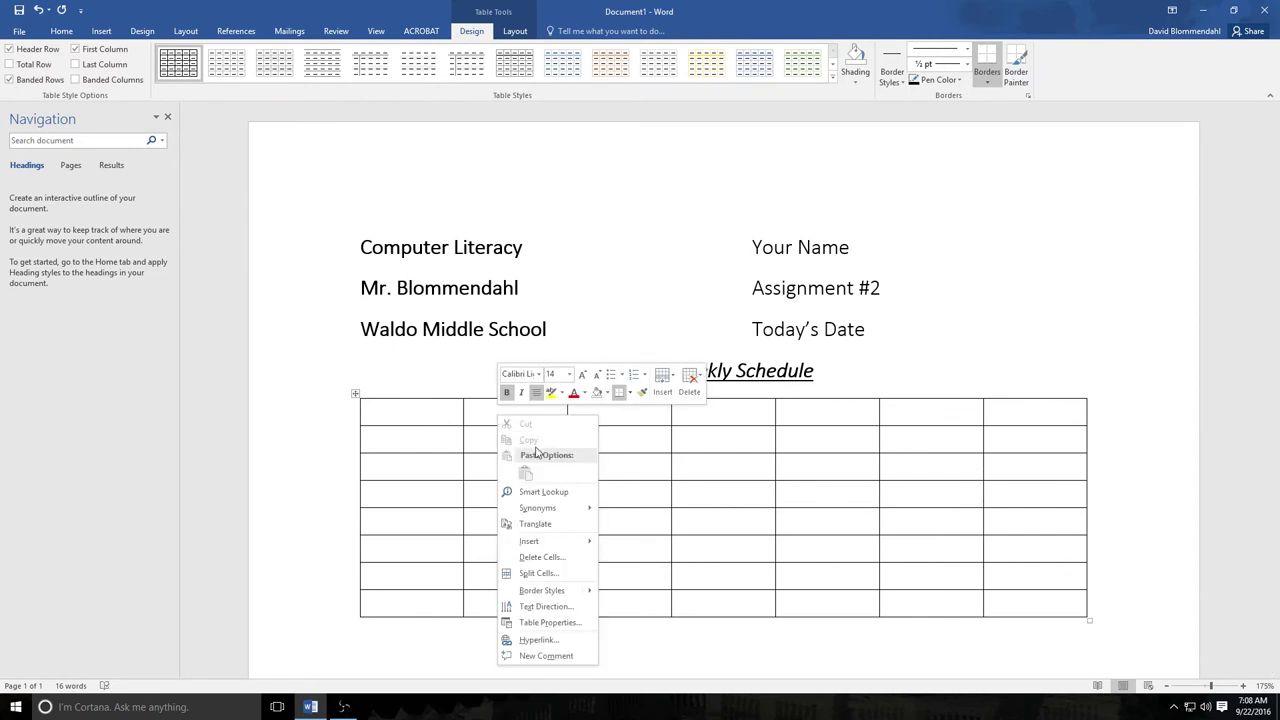
pyautogui.moveTo(547, 544)
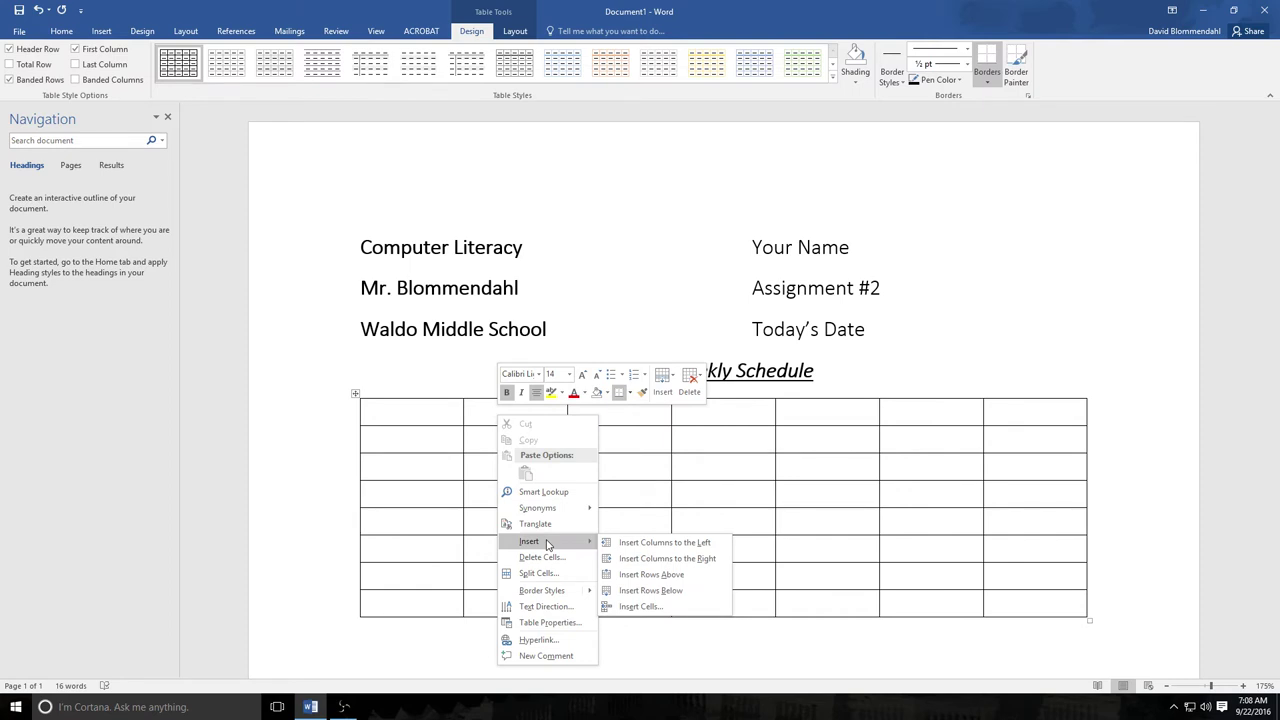
pyautogui.click(636, 575)
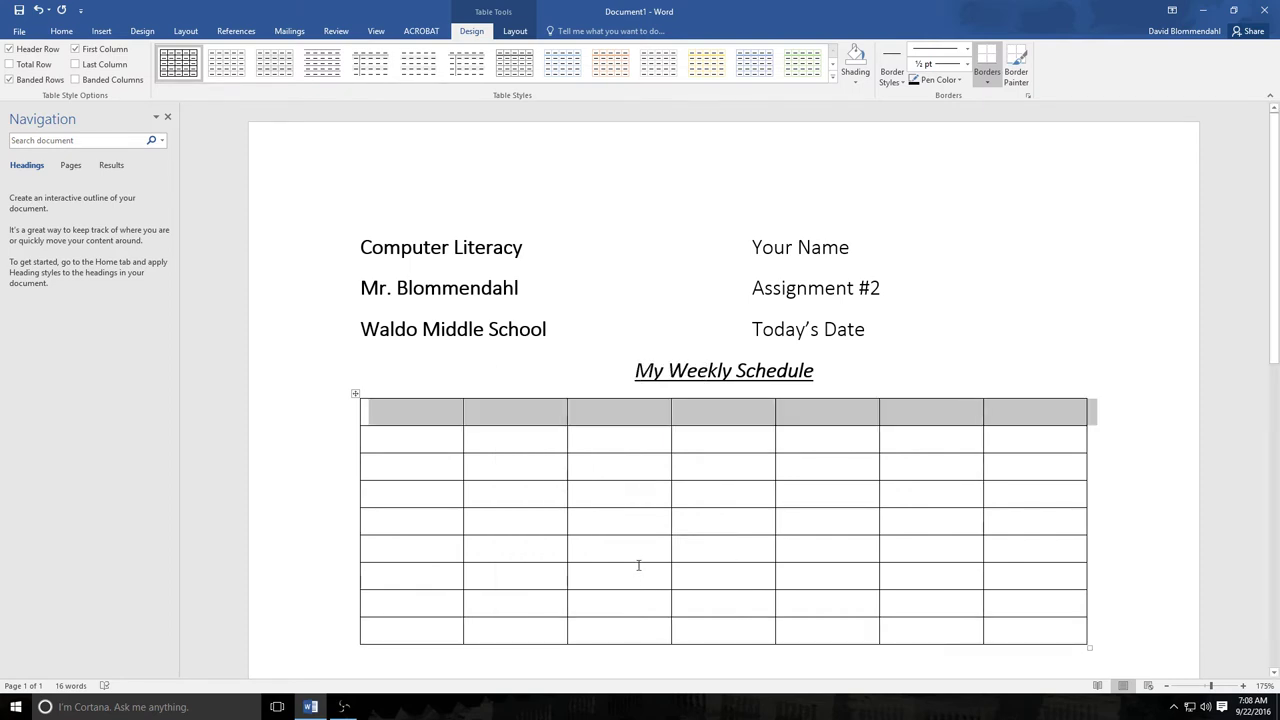
# Merge the new top row into one cell spanning all seven columns, then select the title.
pyautogui.click(498, 441)
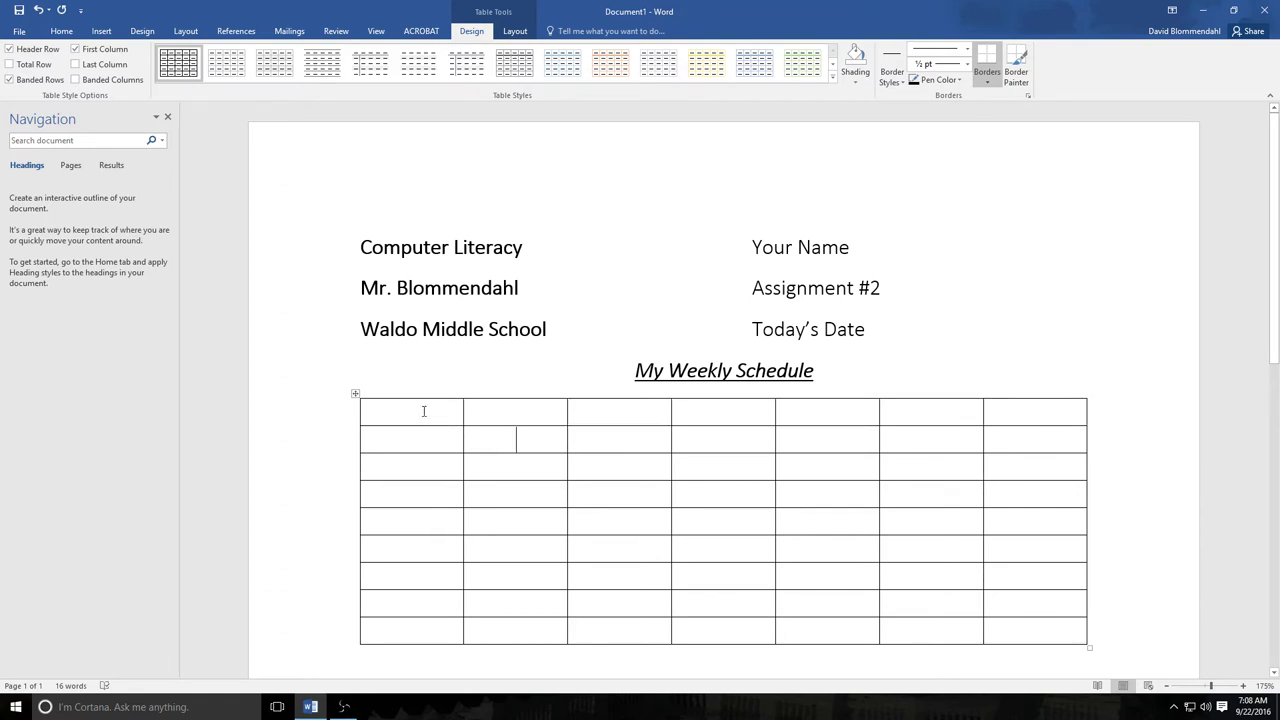
pyautogui.moveTo(425, 410); pyautogui.dragTo(590, 420)
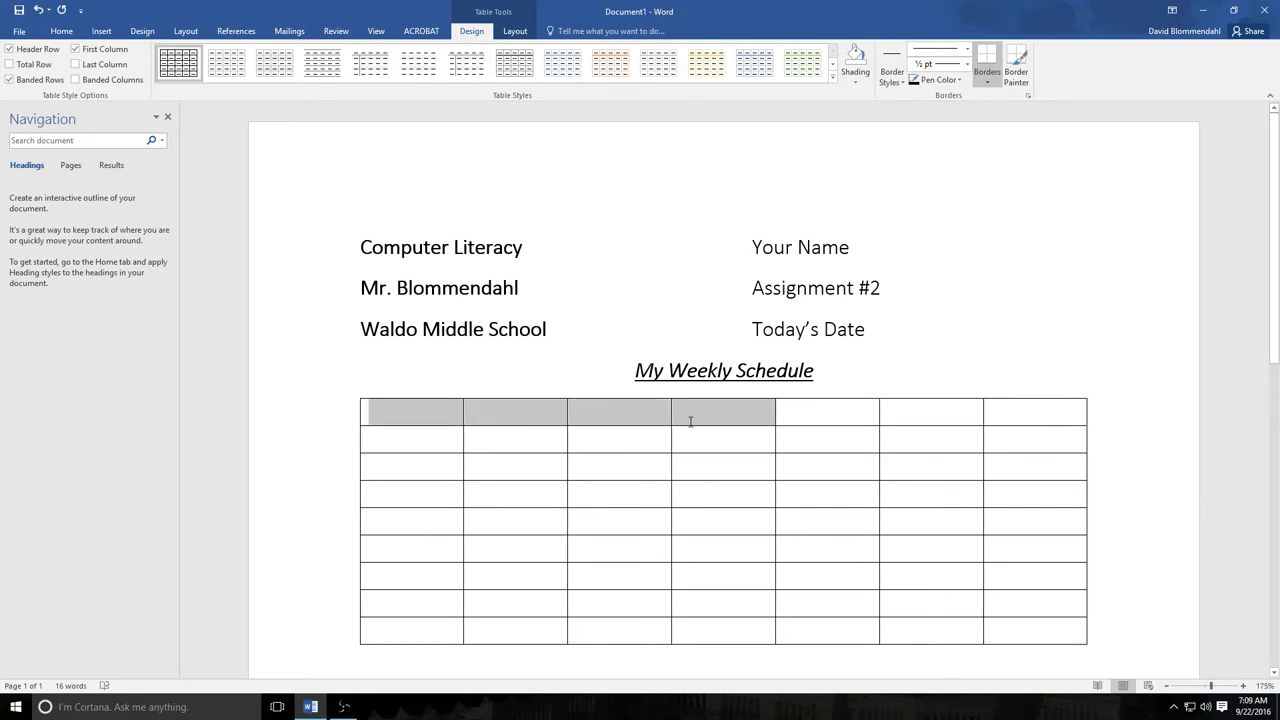
pyautogui.moveTo(698, 421); pyautogui.dragTo(1019, 419)
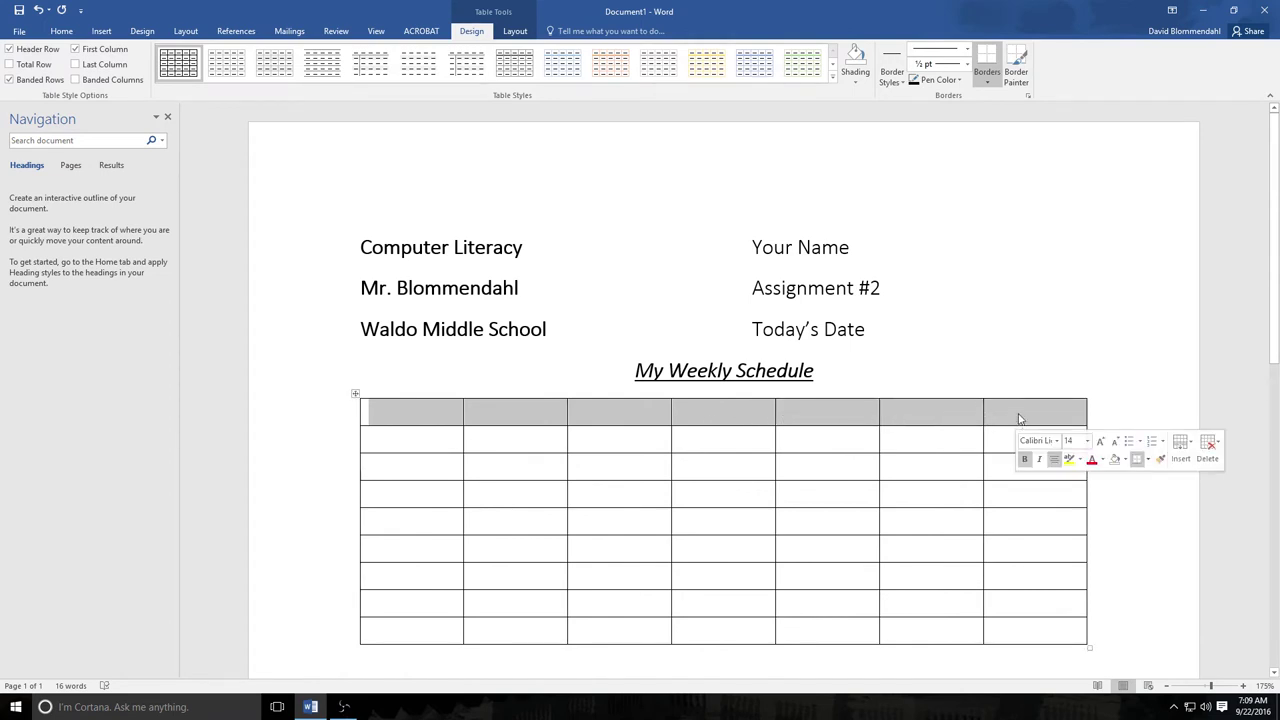
pyautogui.rightClick(1019, 419)
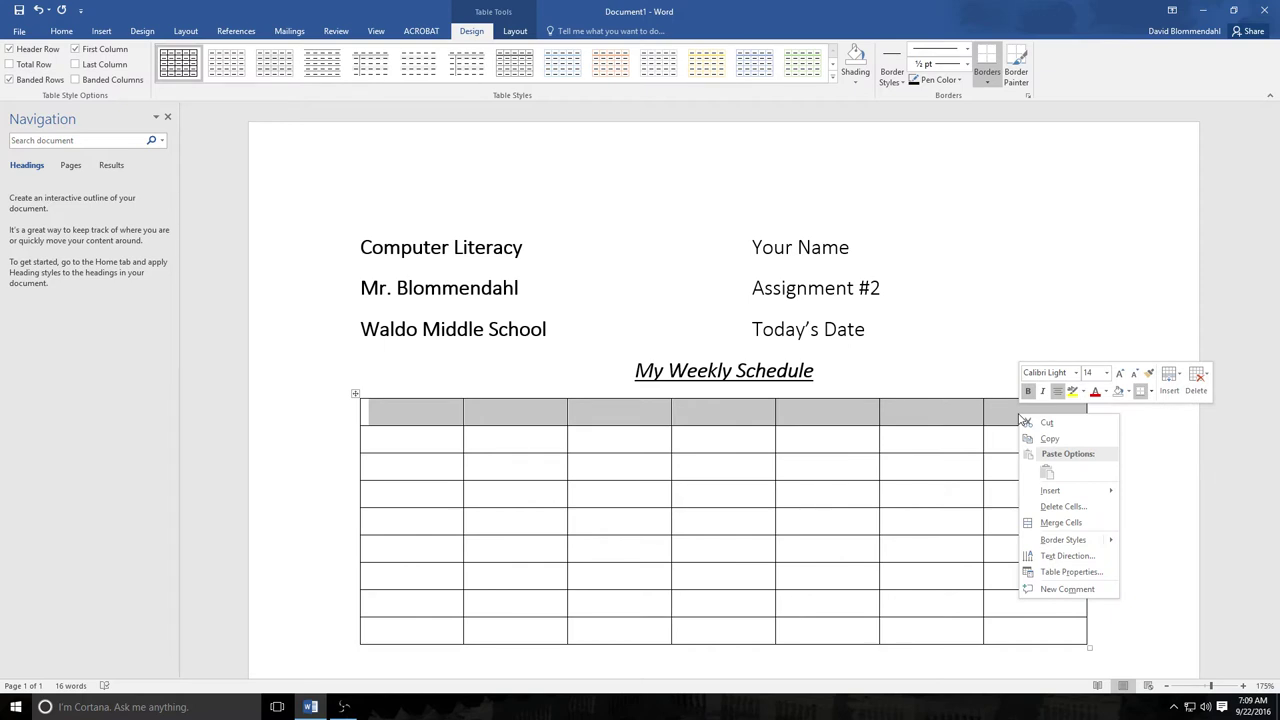
pyautogui.click(1055, 526)
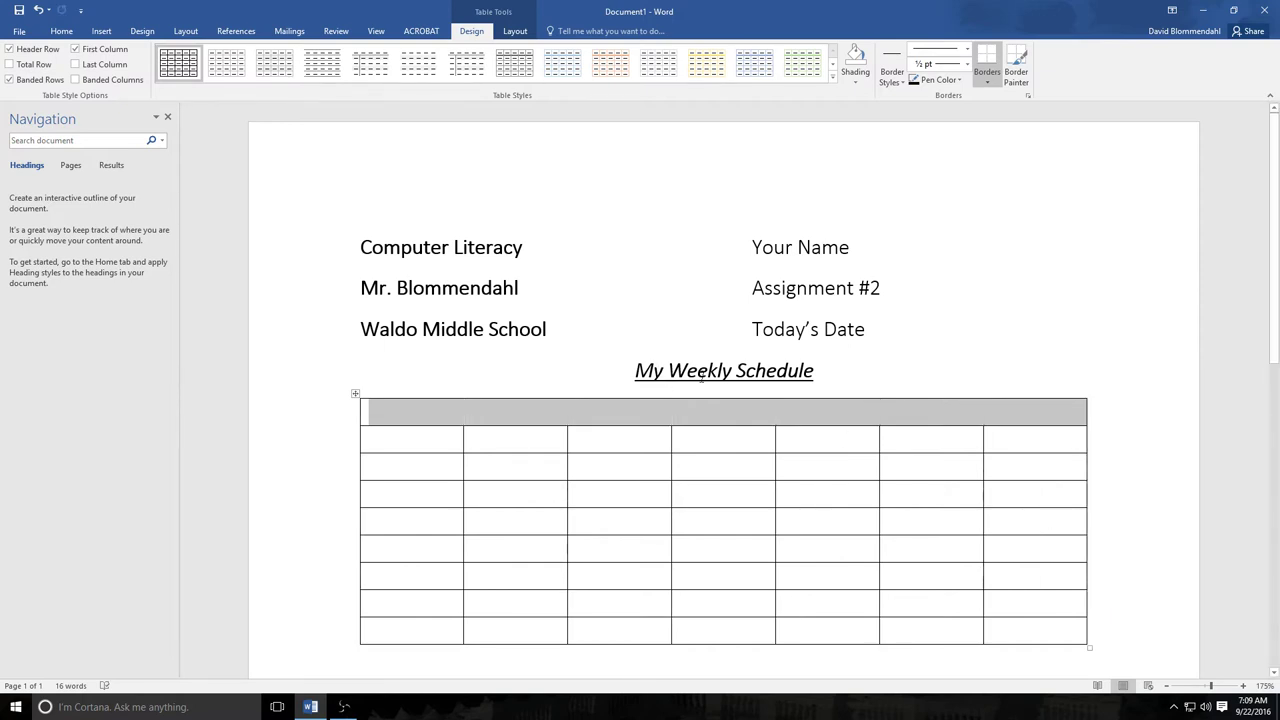
pyautogui.click(908, 418)
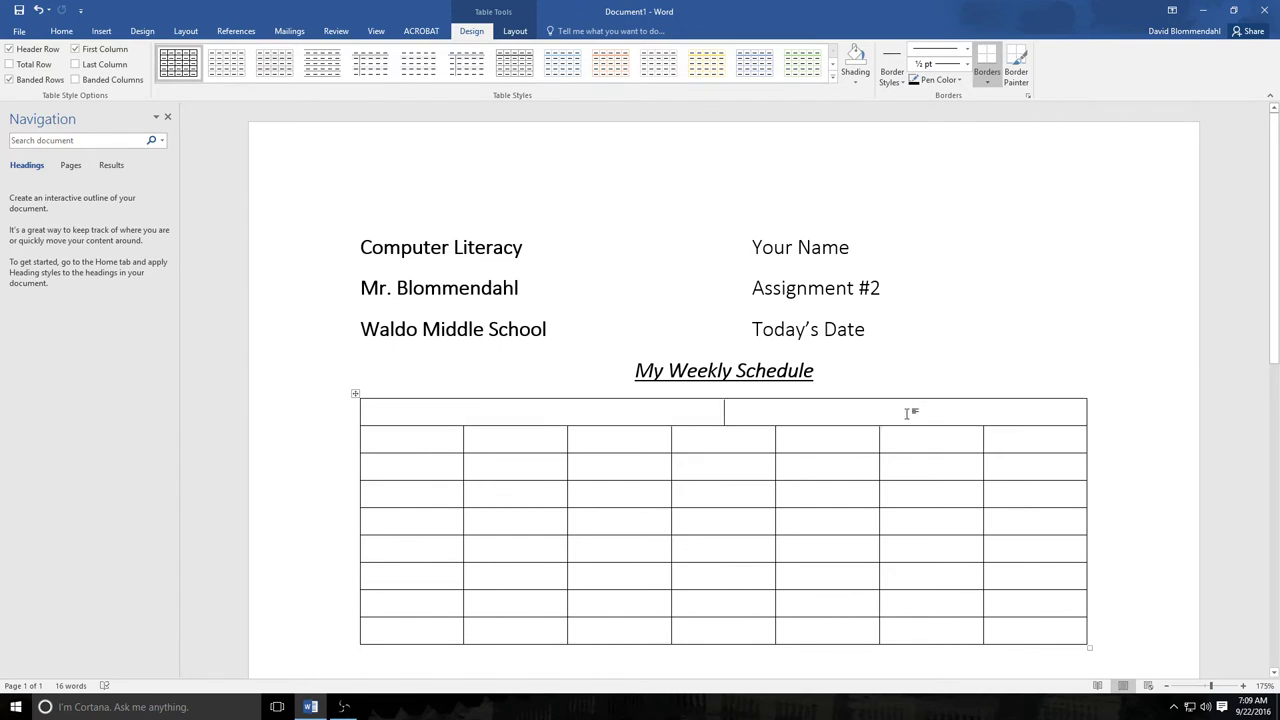
pyautogui.moveTo(634, 371); pyautogui.dragTo(822, 372)
# Cut the My Weekly Schedule title and paste it into the merged top cell, keeping source formatting.
pyautogui.rightClick(773, 376)
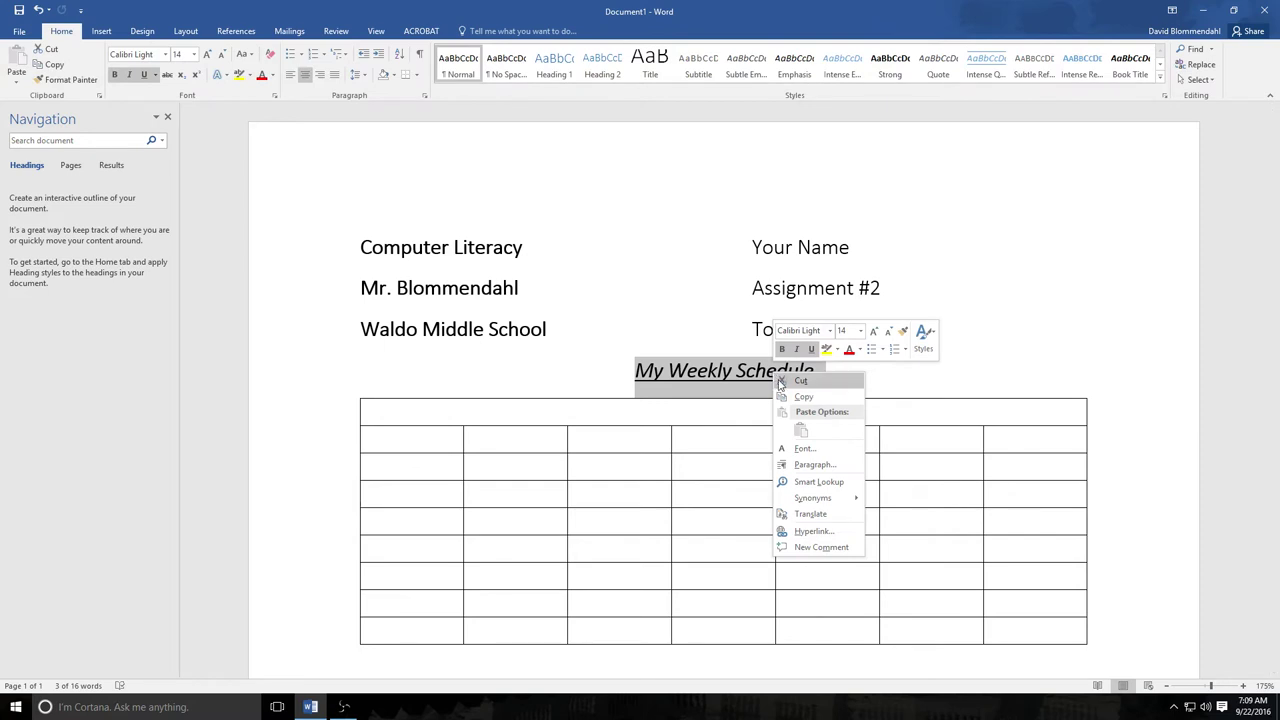
pyautogui.click(782, 380)
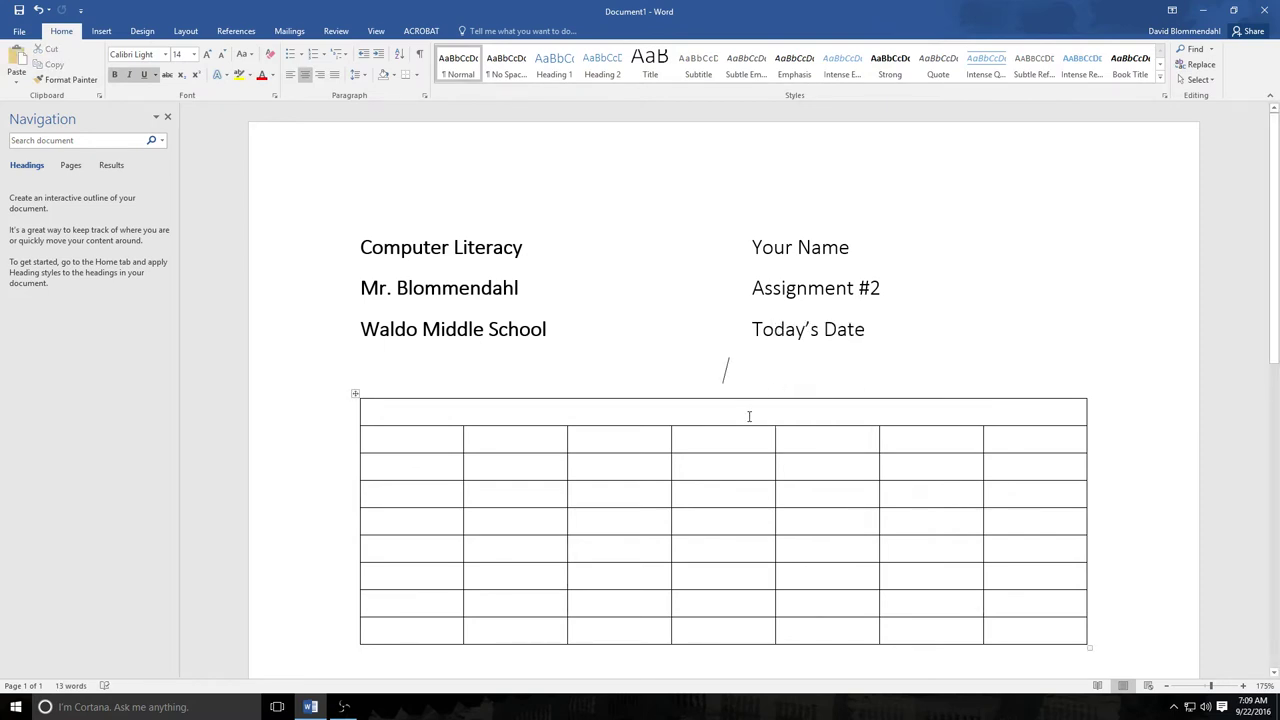
pyautogui.click(749, 418)
pyautogui.rightClick(749, 419)
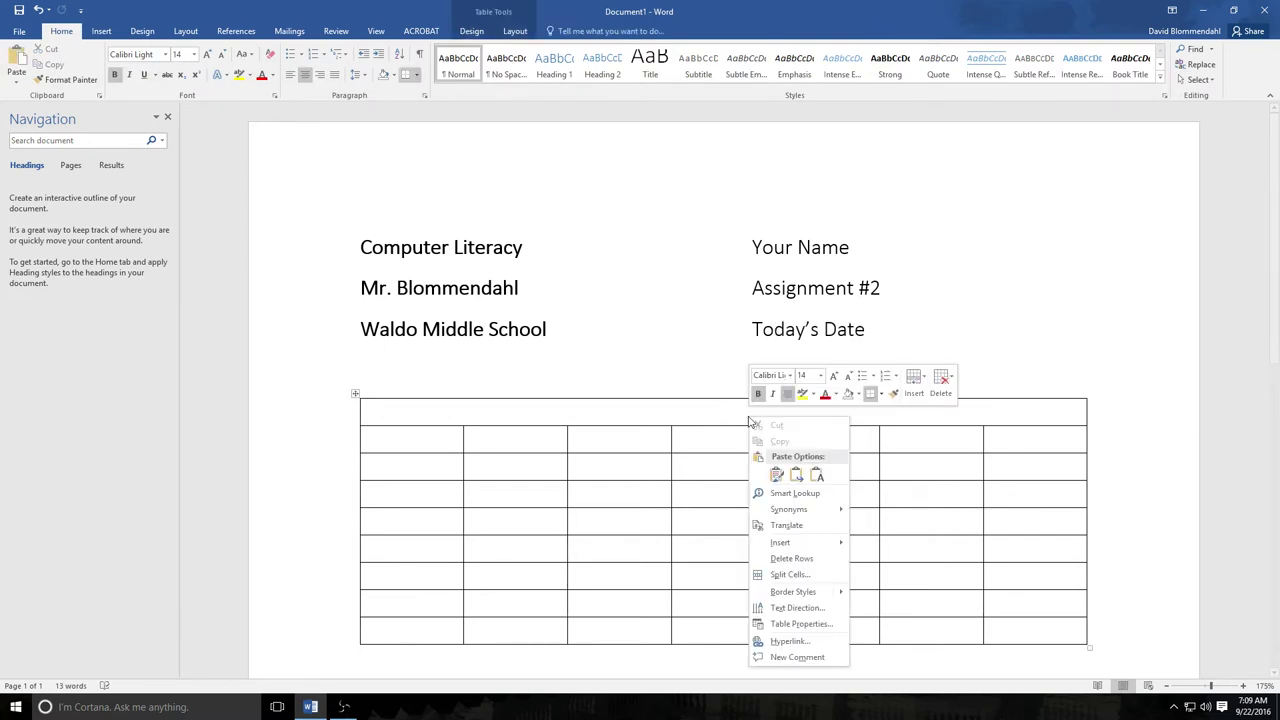
pyautogui.click(776, 475)
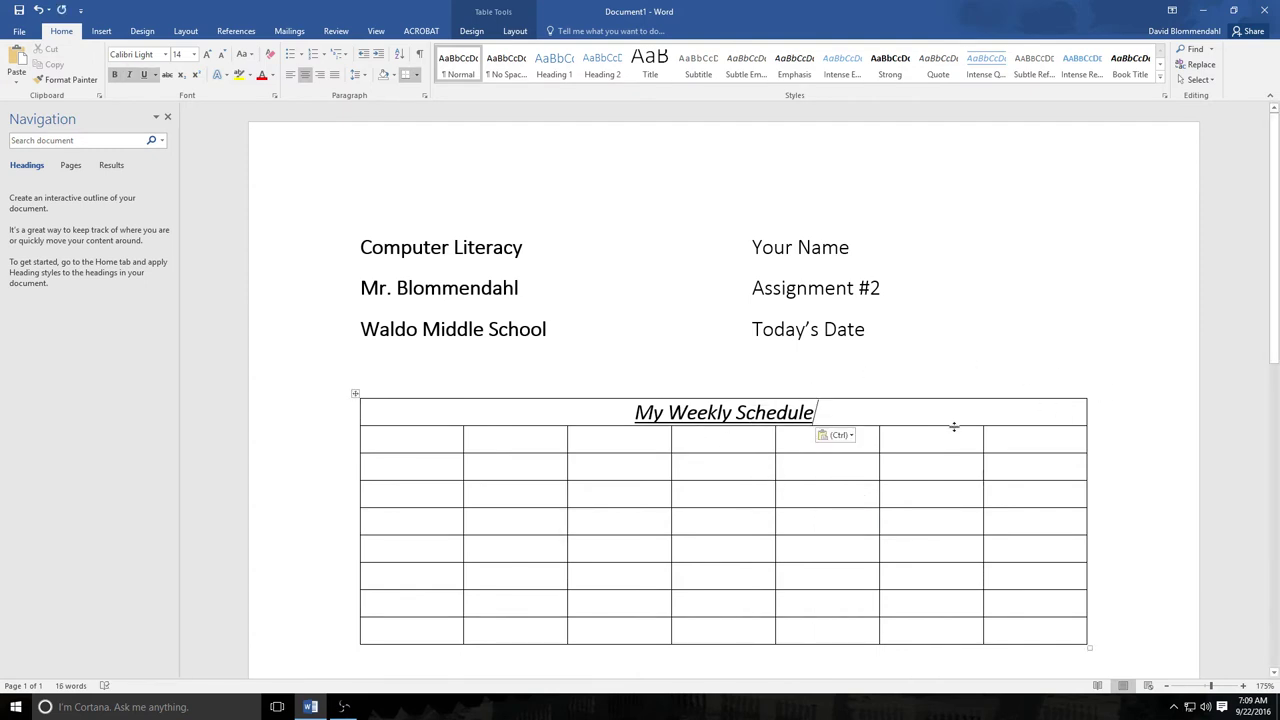
# Remove the underline from the pasted title.
pyautogui.moveTo(816, 412); pyautogui.dragTo(634, 412)
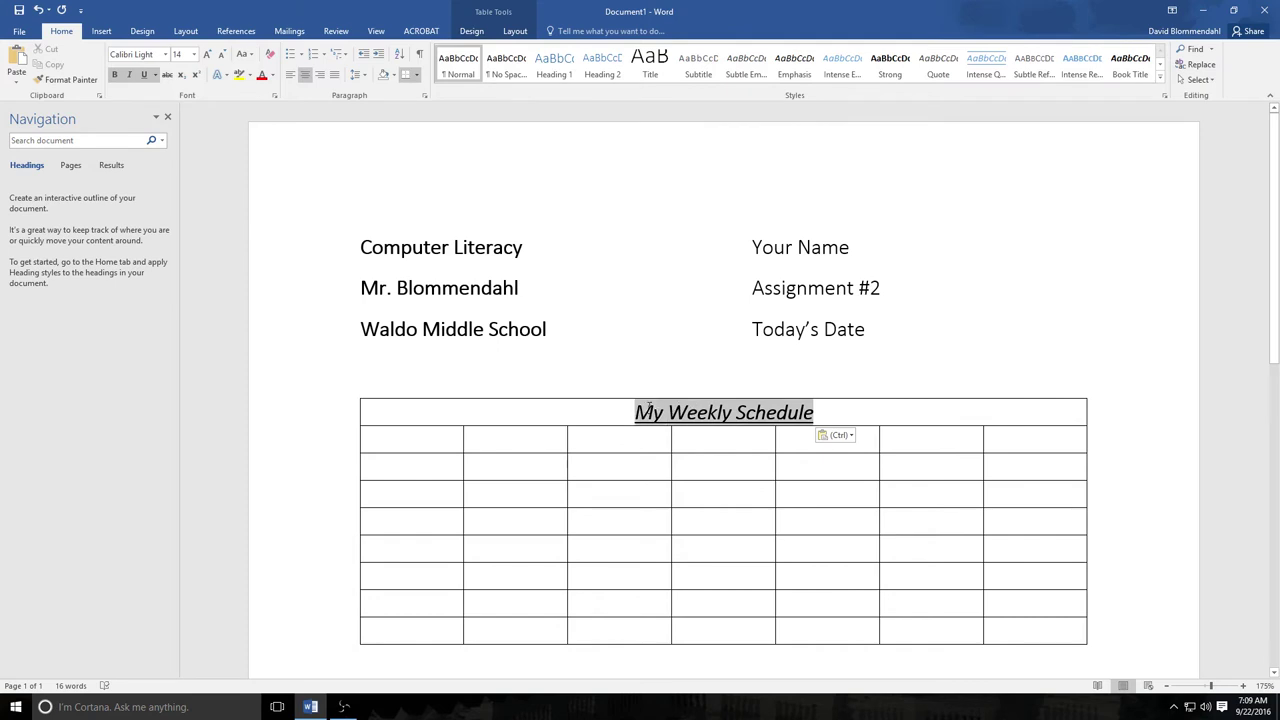
pyautogui.click(144, 78)
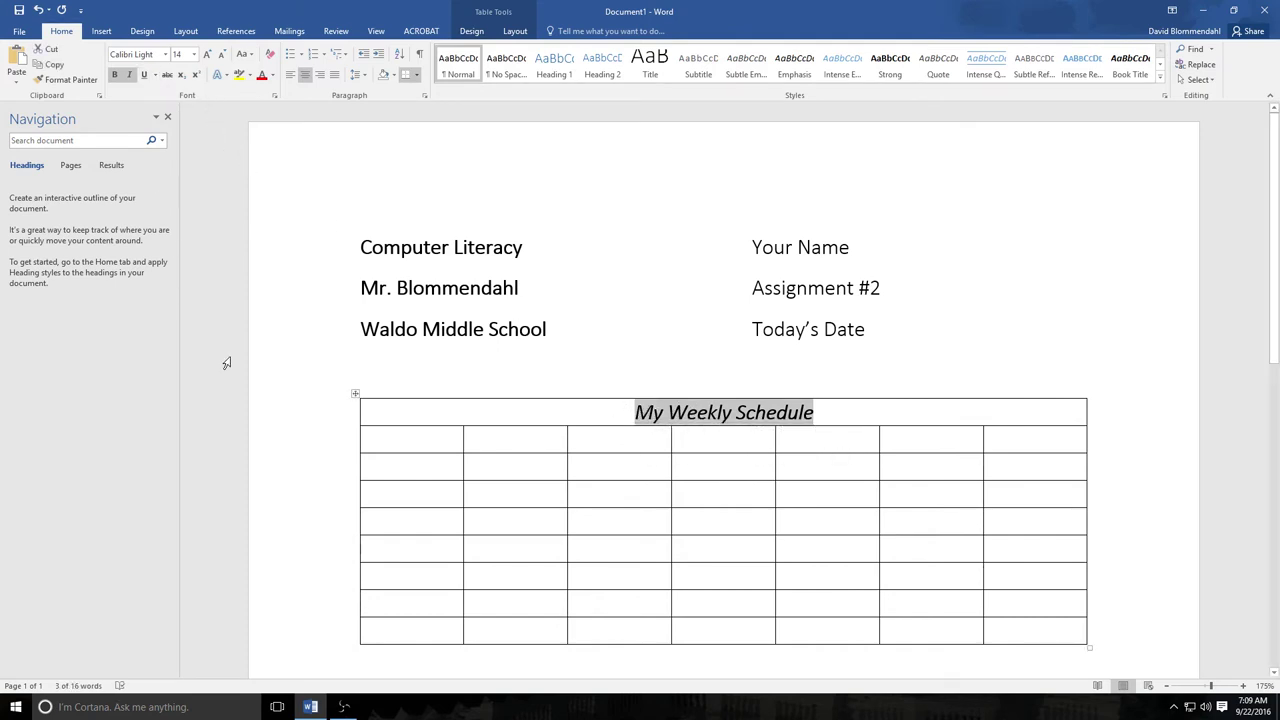
pyautogui.click(302, 408)
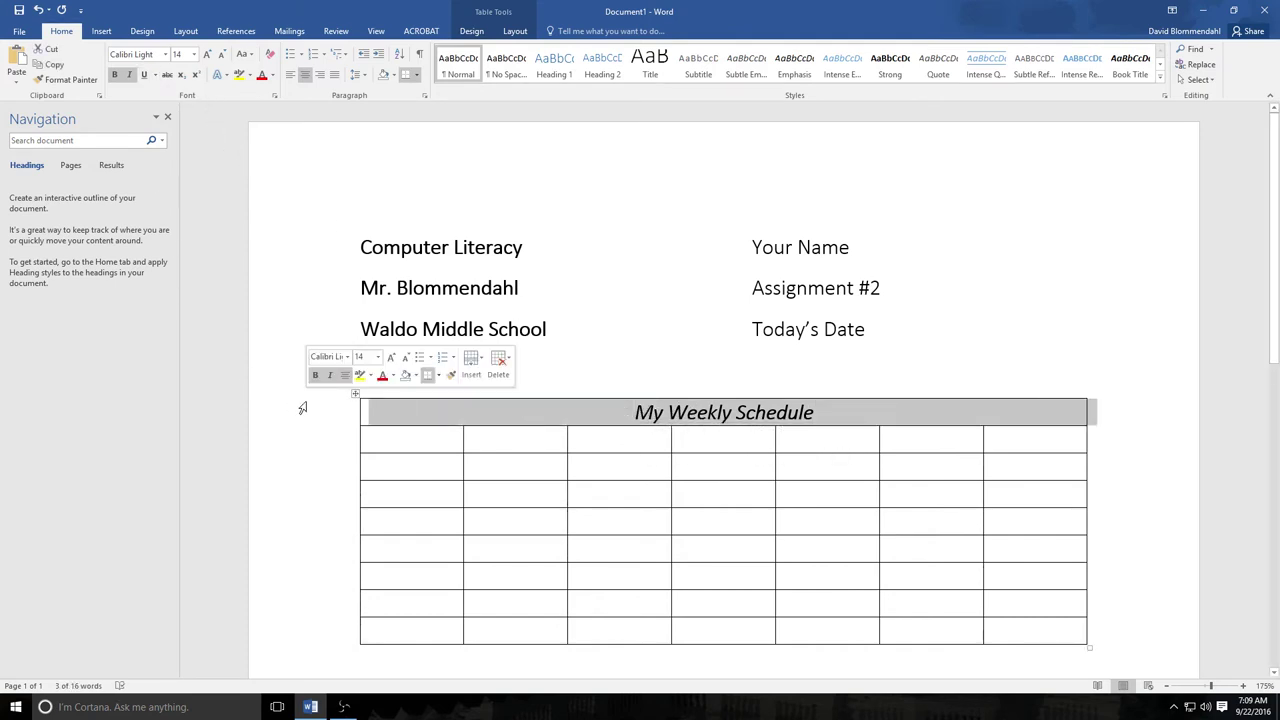
# Type Sunday, Monday, Tuesday and Wednesday into the first four cells of row 2.
pyautogui.click(398, 436)
pyautogui.write('Sunday')
pyautogui.press('Tab')
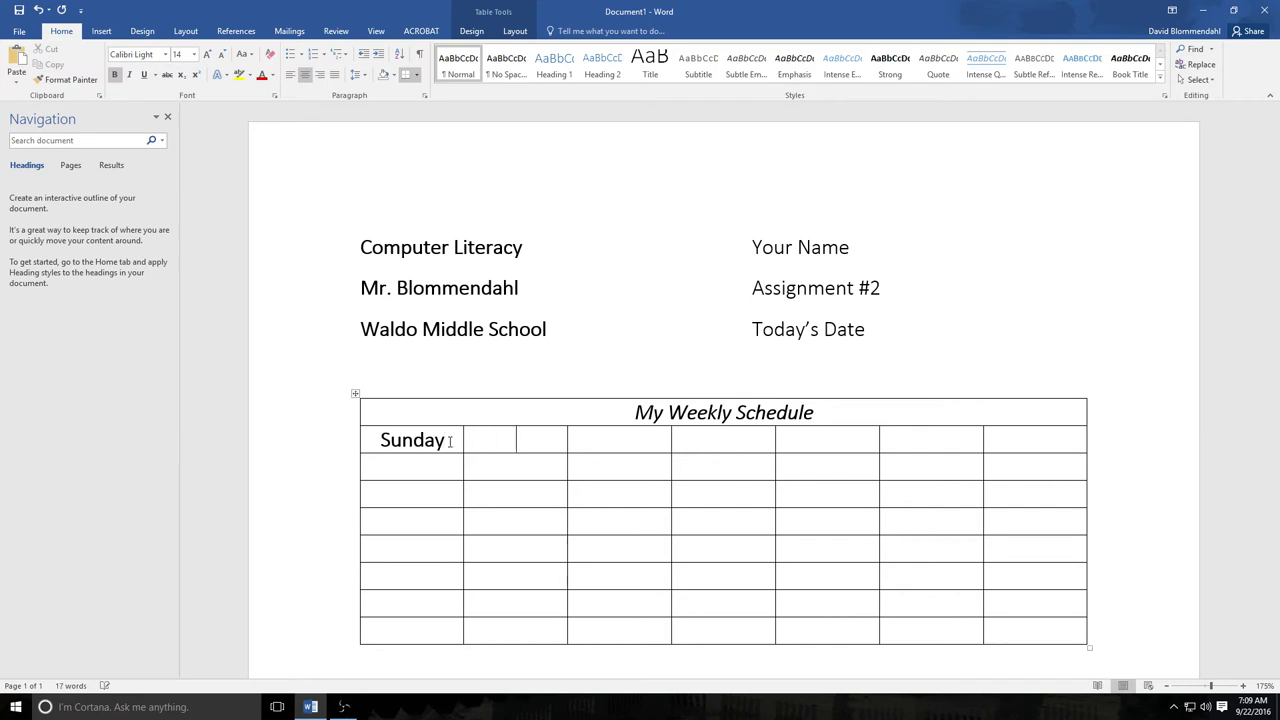
pyautogui.write('Monday')
pyautogui.press('Tab')
pyautogui.write('Tuesday')
pyautogui.press('Tab')
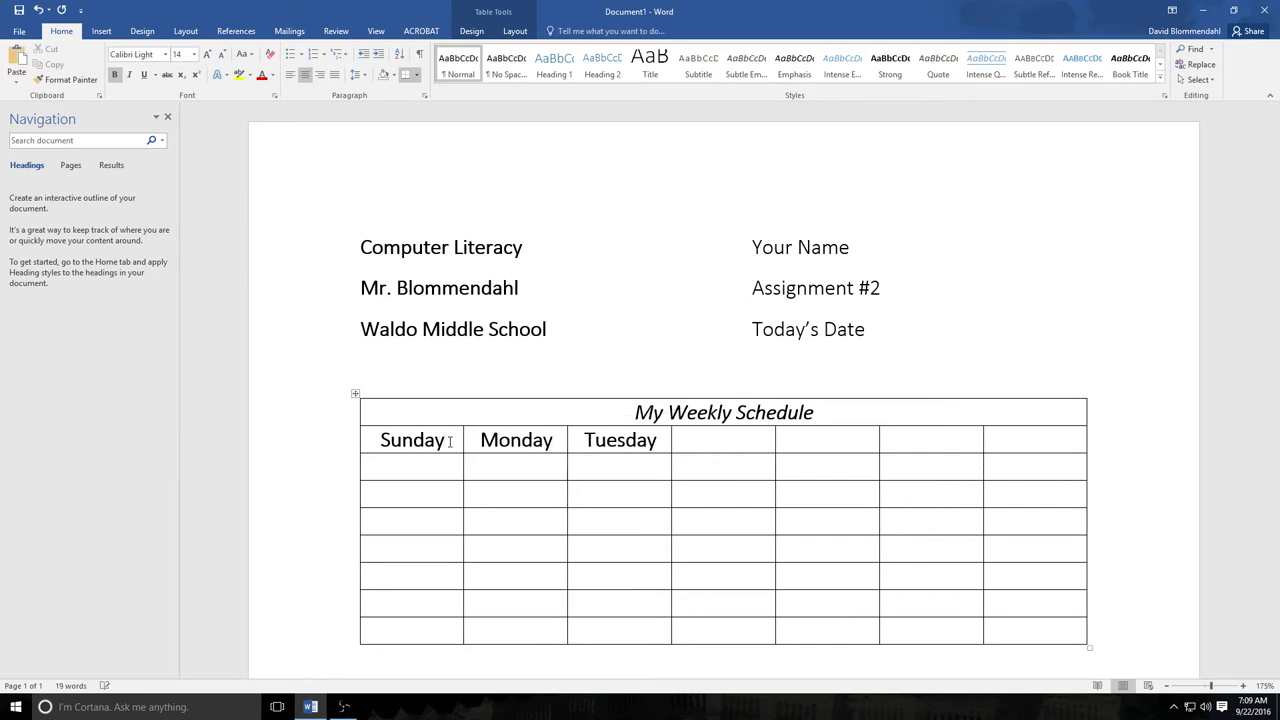
pyautogui.write('We3d')
pyautogui.press('BackSpace')
pyautogui.press('BackSpace')
pyautogui.write('e')
pyautogui.press('BackSpace')
pyautogui.write('dnesday')
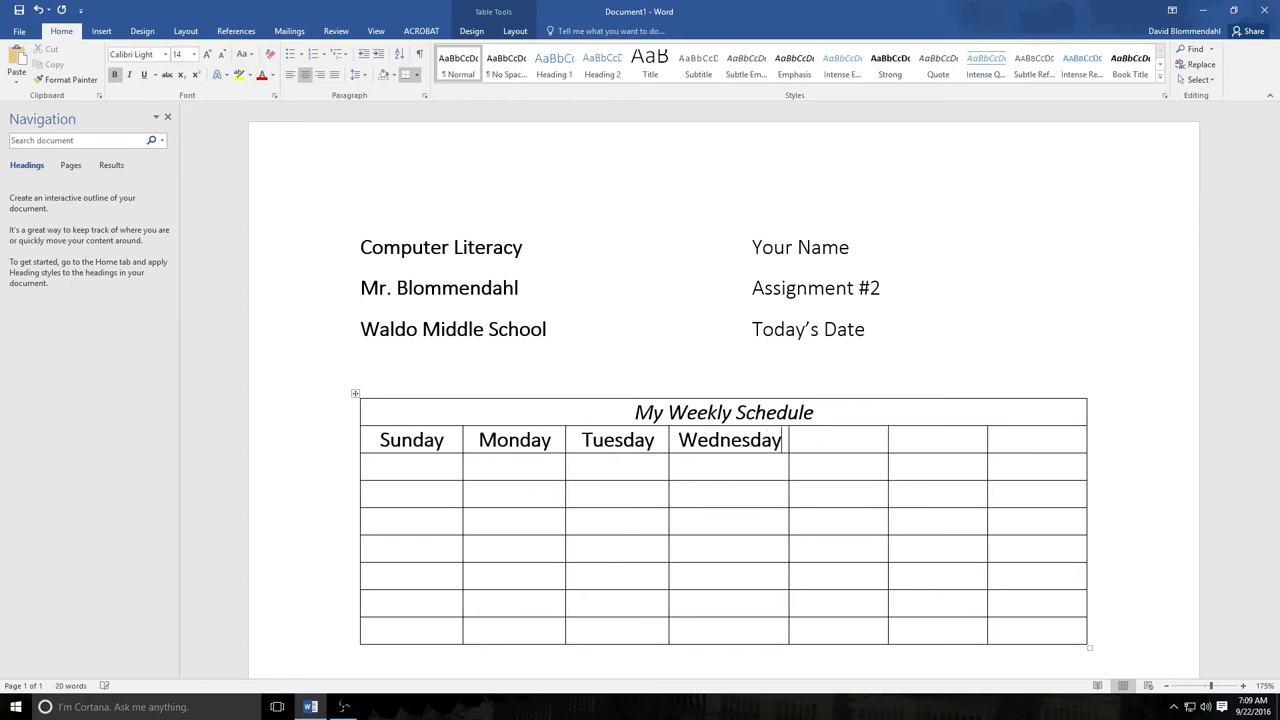
# Fill the remaining row 2 cells with Thursday, Friday and Saturday.
pyautogui.click(812, 435)
pyautogui.write('Thursday')
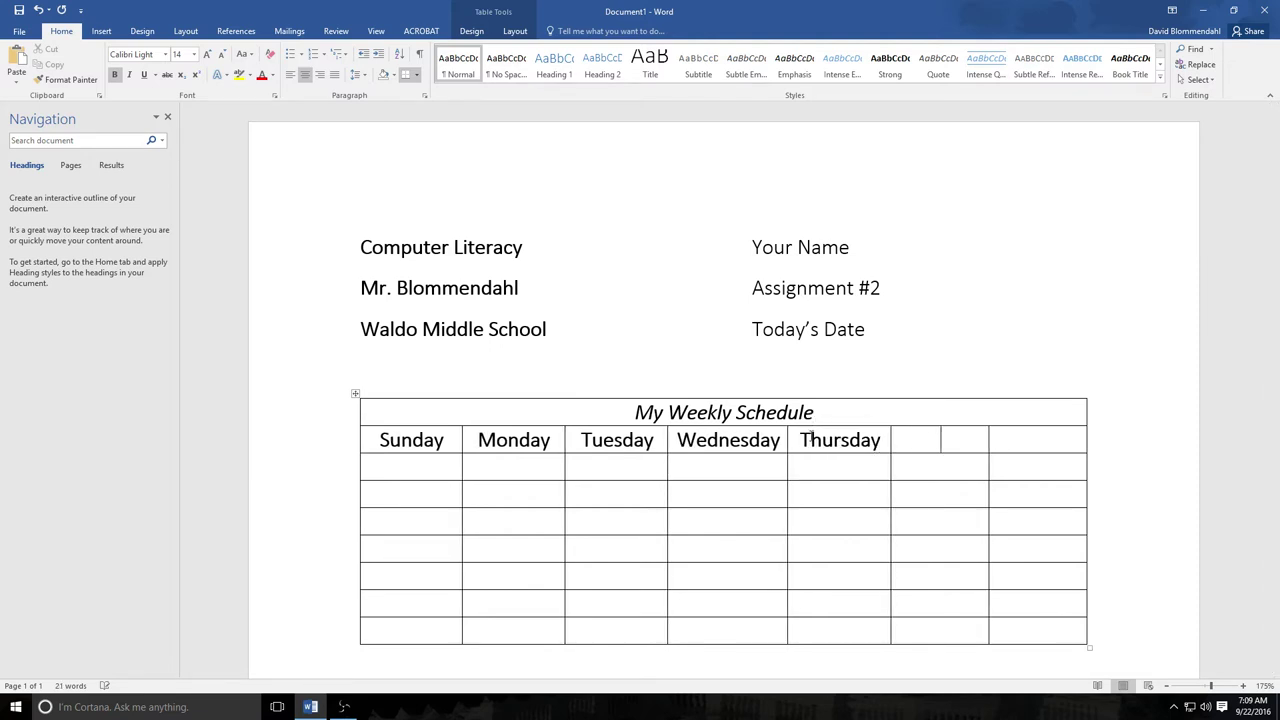
pyautogui.press('Tab')
pyautogui.write('Friday')
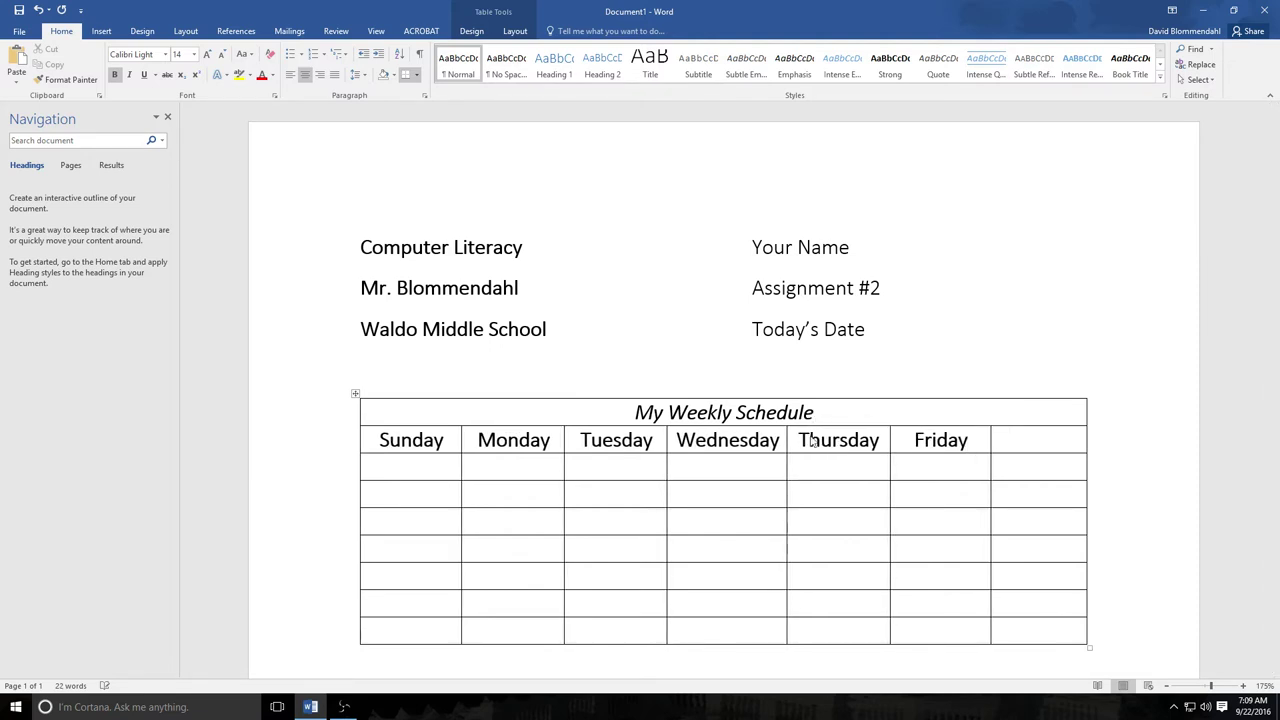
pyautogui.write('Saturday')
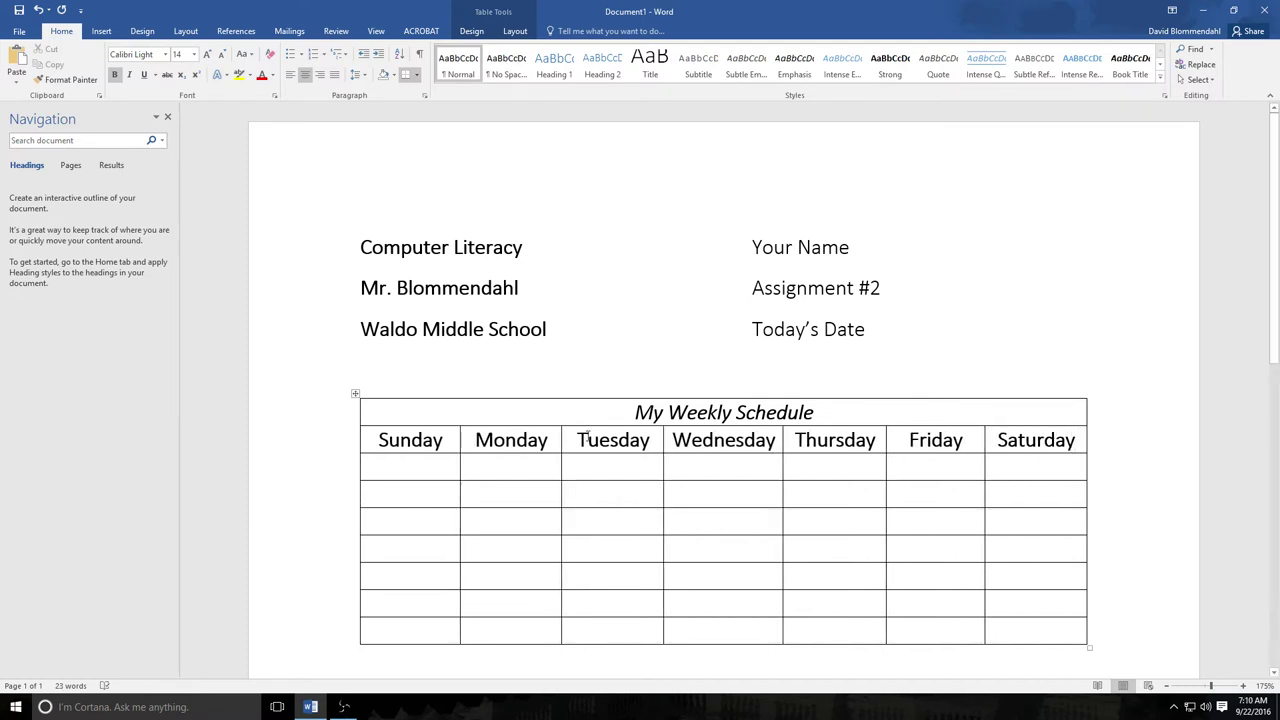
# Set the day names in row 2 to 12 pt.
pyautogui.moveTo(381, 443); pyautogui.dragTo(1061, 435)
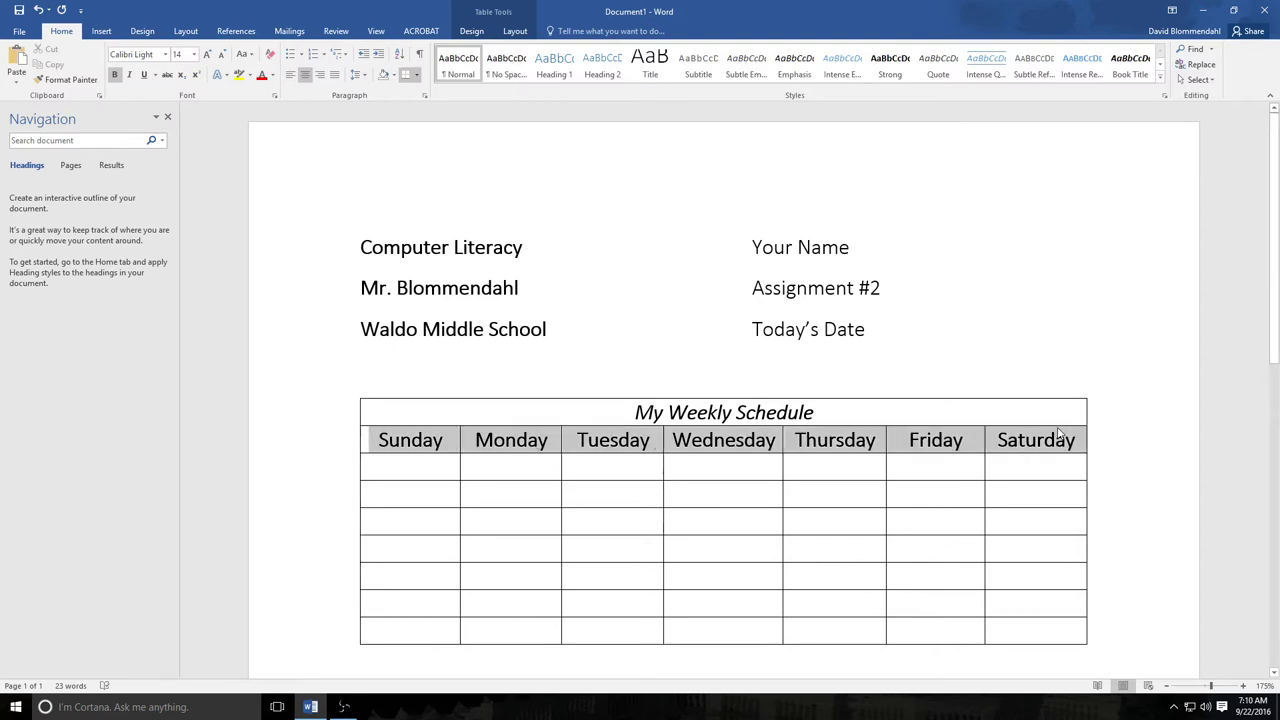
pyautogui.click(195, 58)
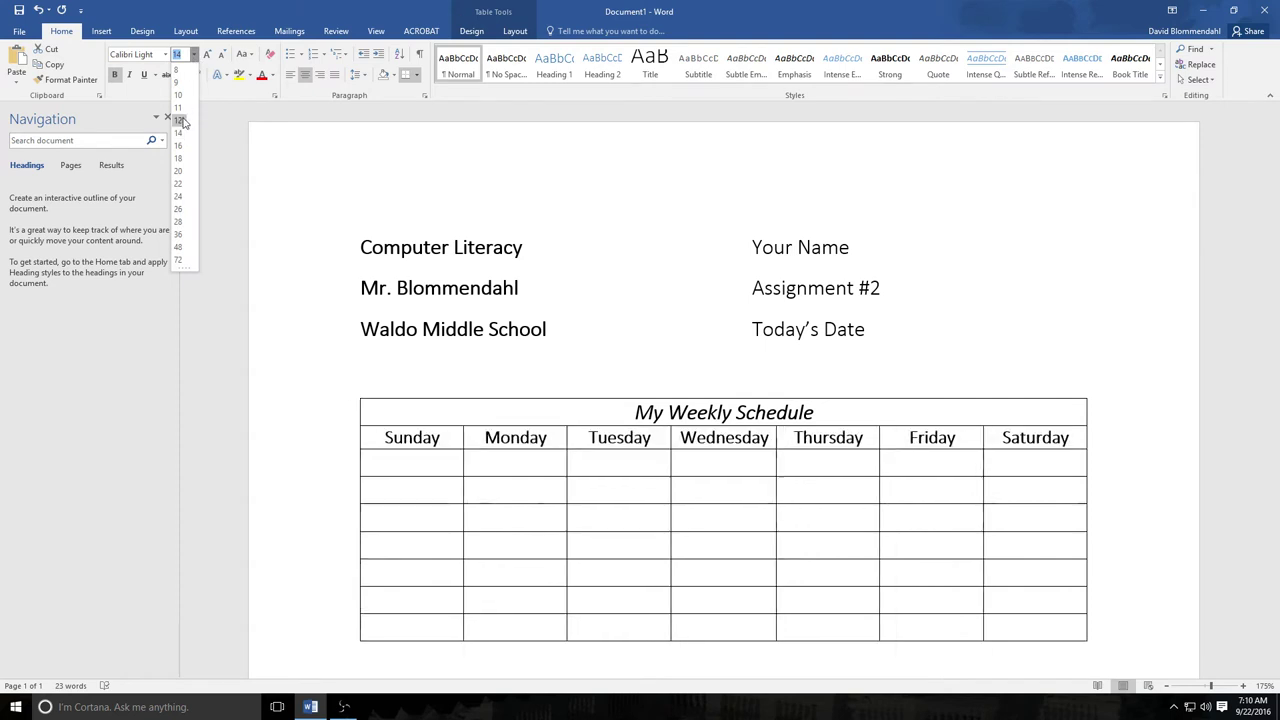
pyautogui.click(181, 122)
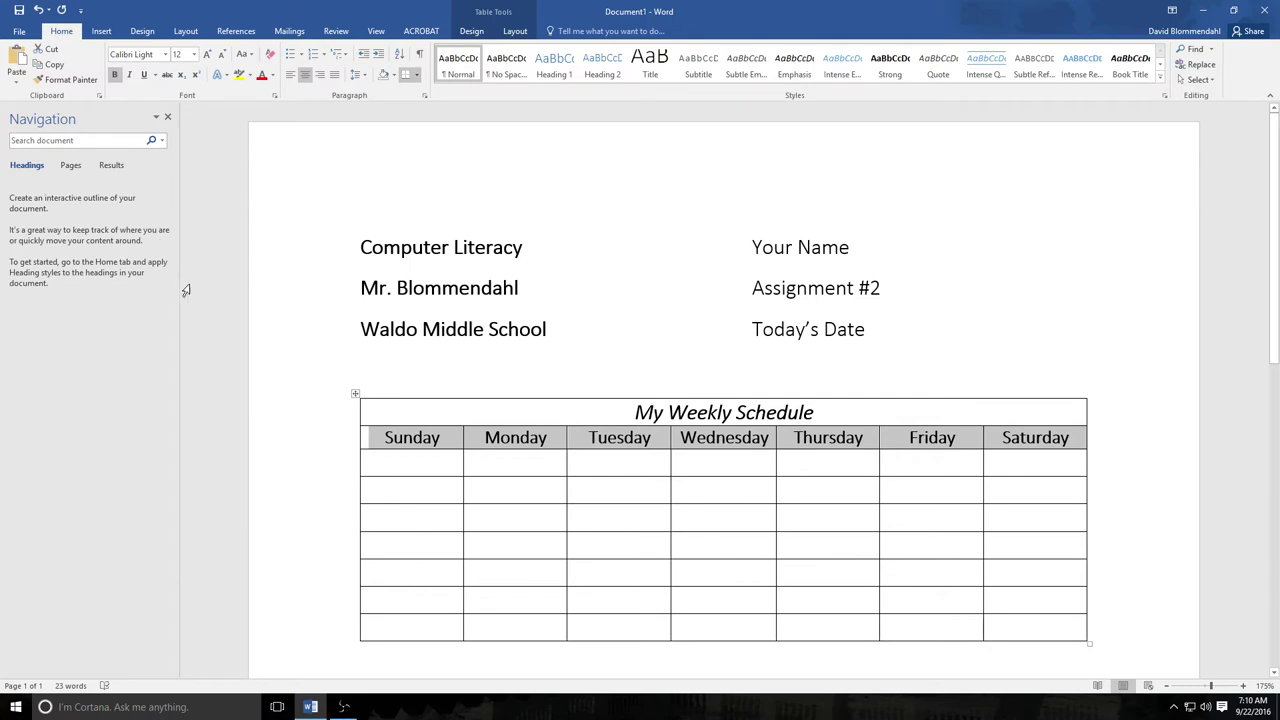
# Stretch the table taller toward the bottom of the page.
pyautogui.scroll(-6, 302, 381)
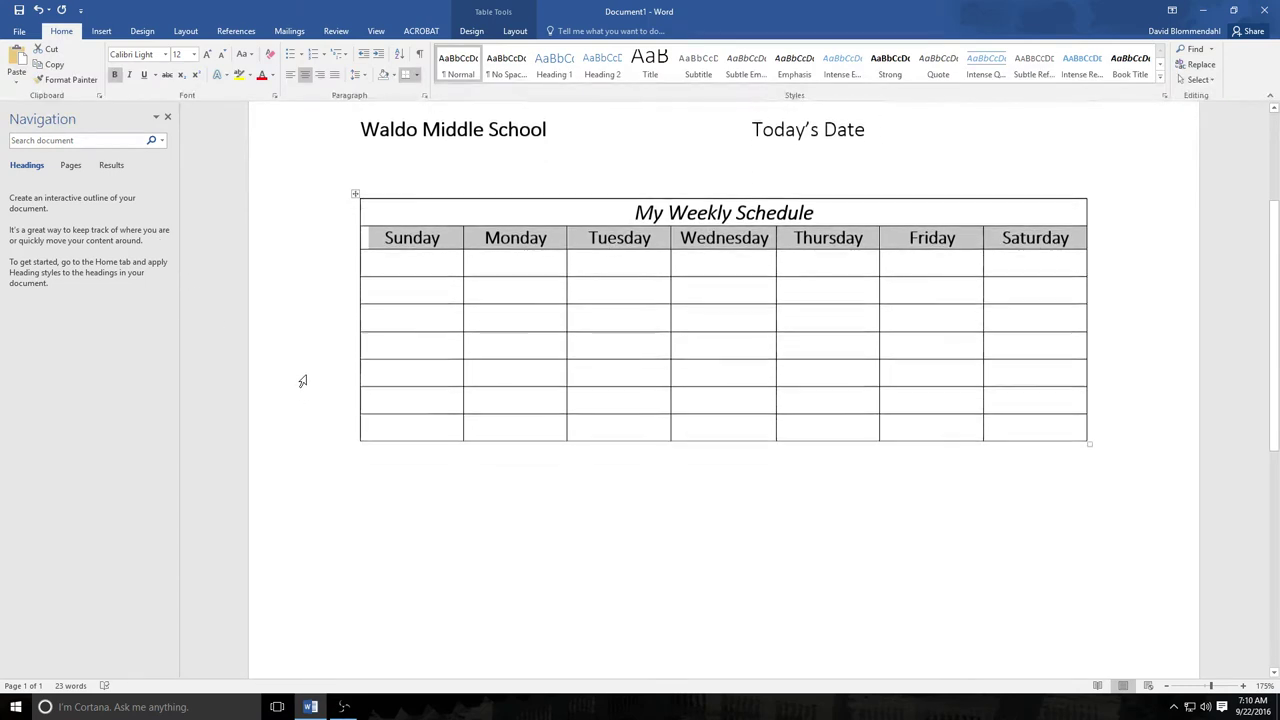
pyautogui.scroll(2, 302, 381)
pyautogui.click(326, 379)
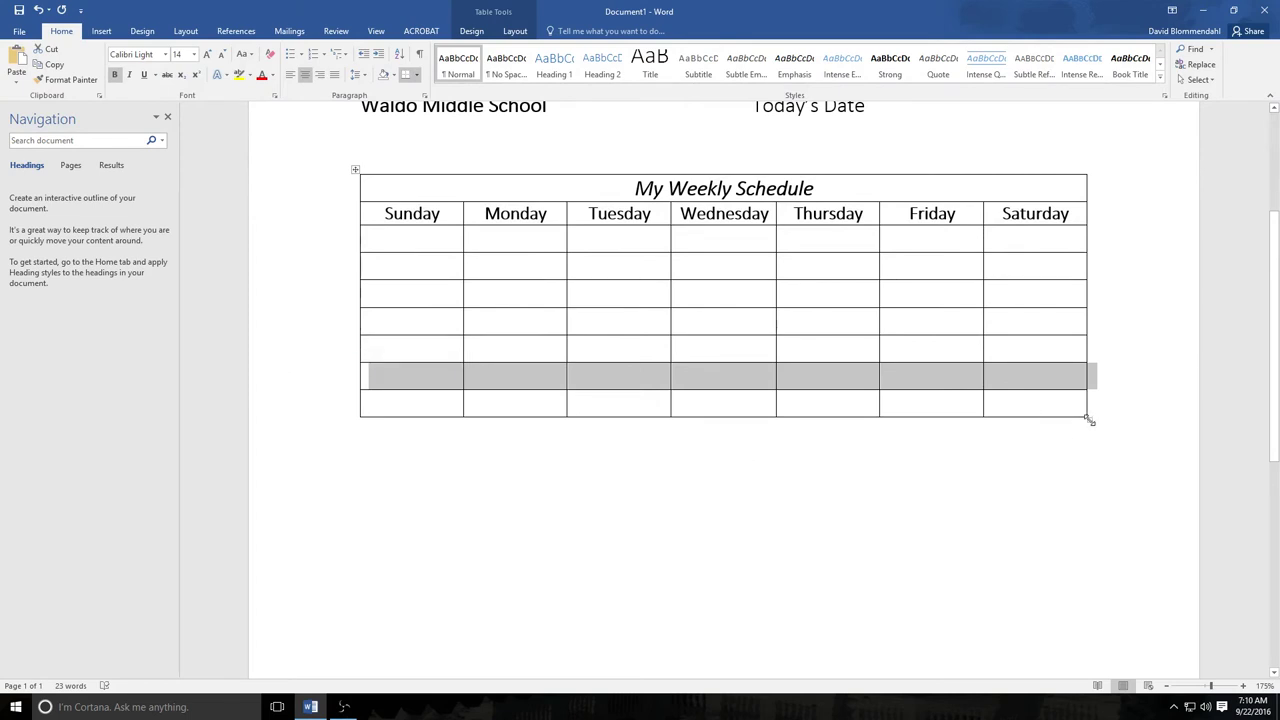
pyautogui.moveTo(1090, 421); pyautogui.dragTo(1086, 640)
pyautogui.scroll(-2, 1084, 551)
pyautogui.scroll(-3, 1084, 551)
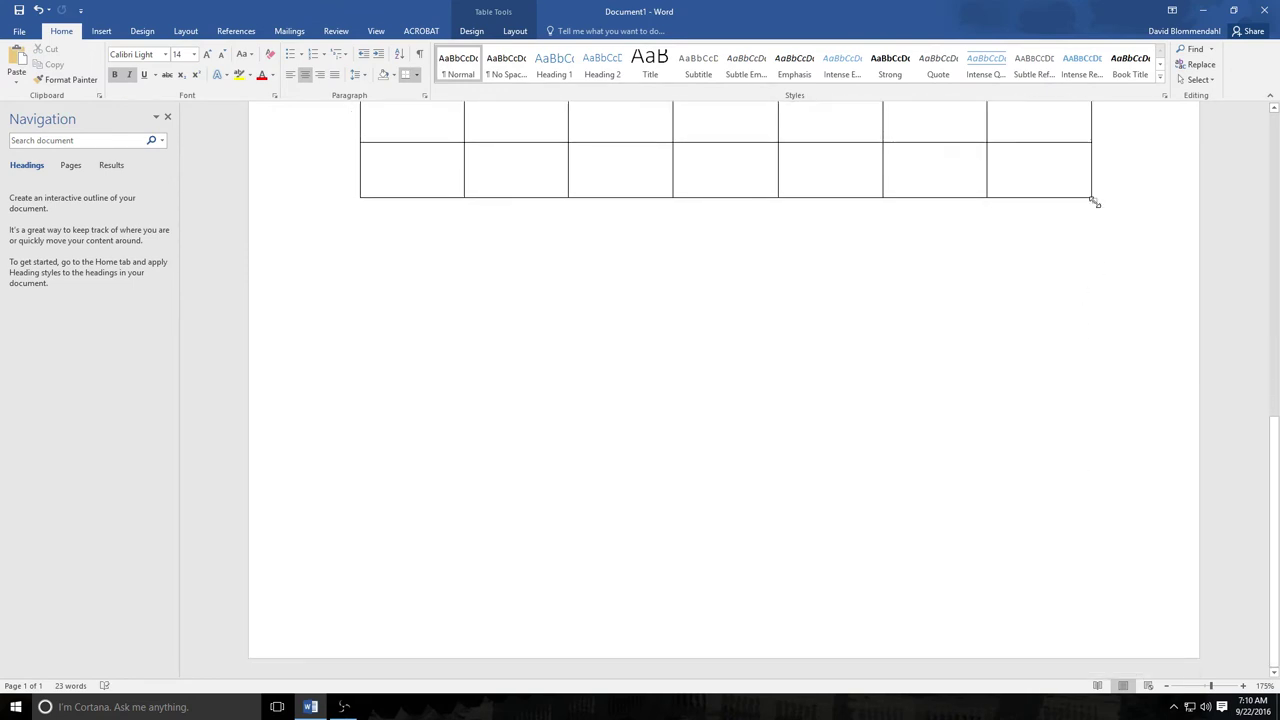
pyautogui.moveTo(1095, 202); pyautogui.dragTo(1100, 522)
# Shrink the title row and weekday row to fit their text.
pyautogui.scroll(5, 1097, 516)
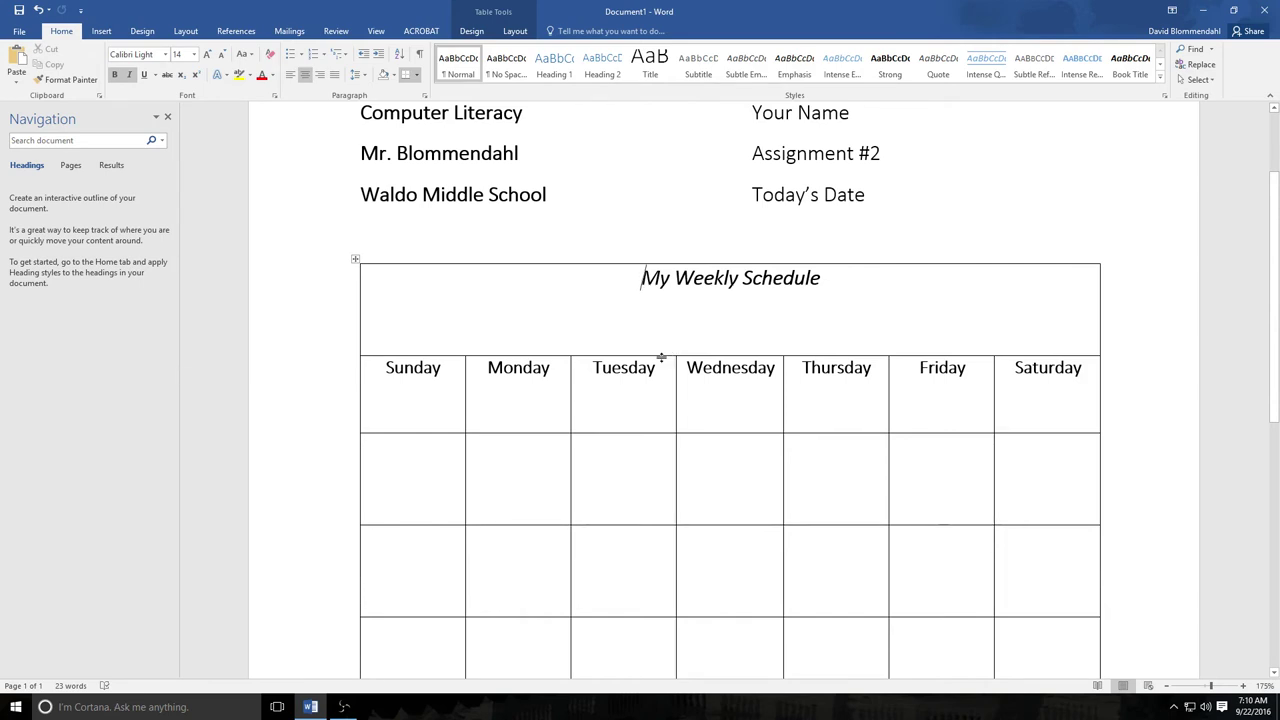
pyautogui.moveTo(661, 357); pyautogui.dragTo(672, 296)
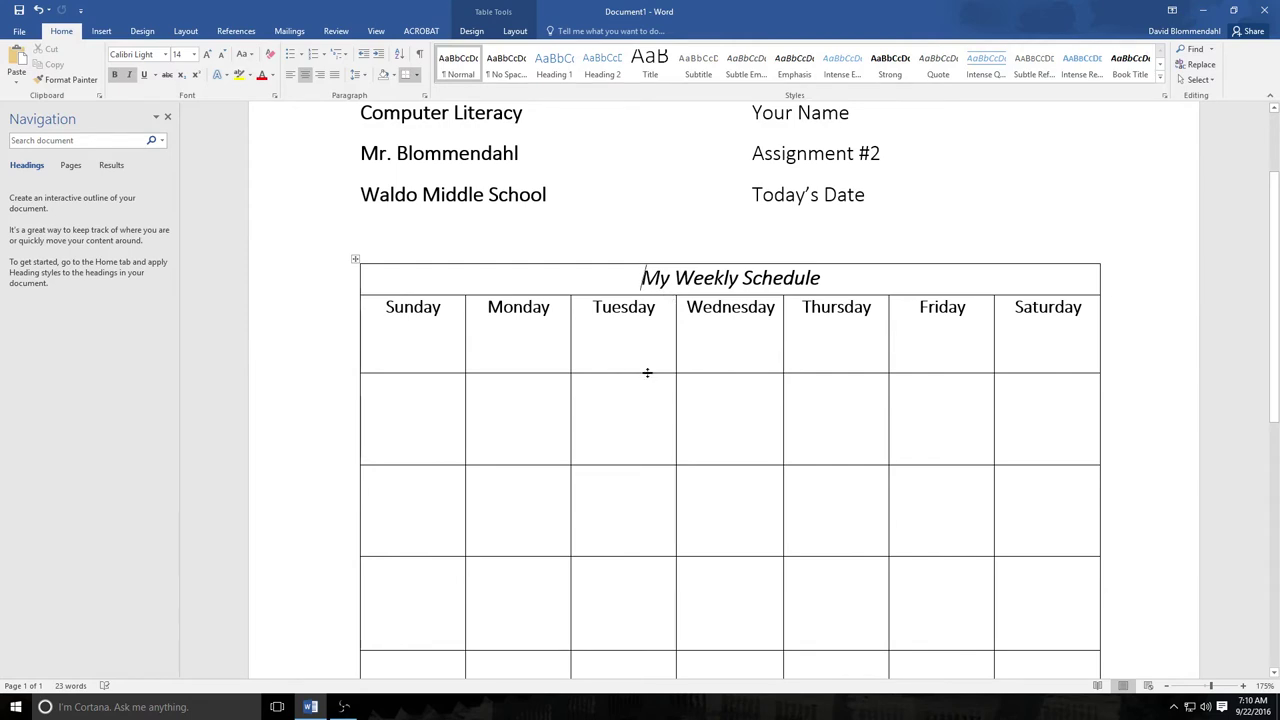
pyautogui.moveTo(647, 372); pyautogui.dragTo(657, 322)
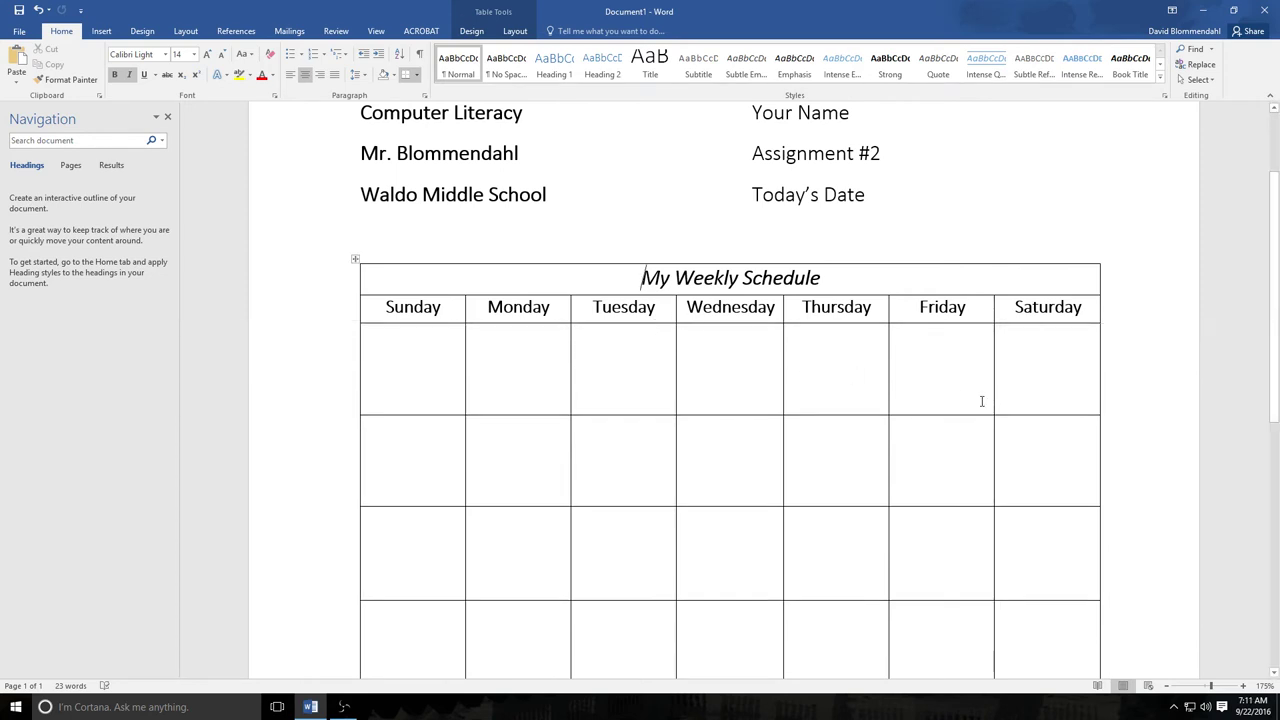
# Merge the Sunday column's body cells into one tall cell.
pyautogui.scroll(1, 981, 401)
pyautogui.scroll(-4, 979, 410)
pyautogui.scroll(-1, 976, 423)
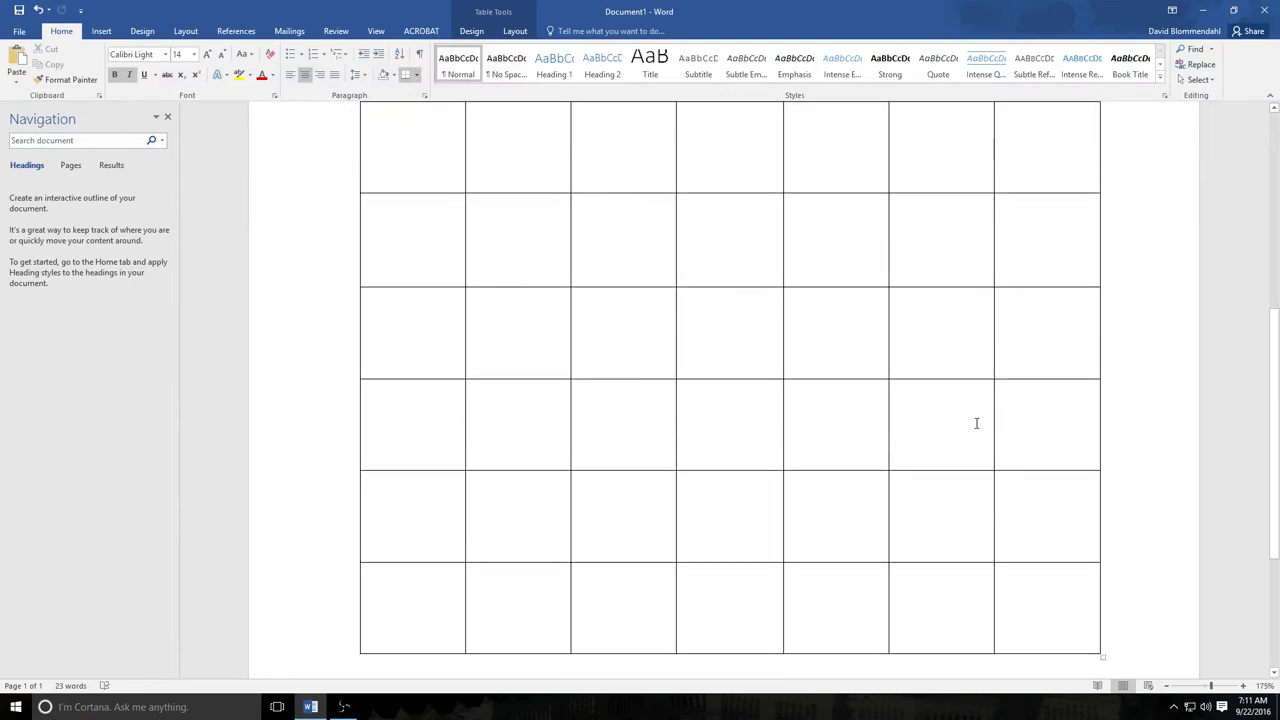
pyautogui.scroll(5, 976, 423)
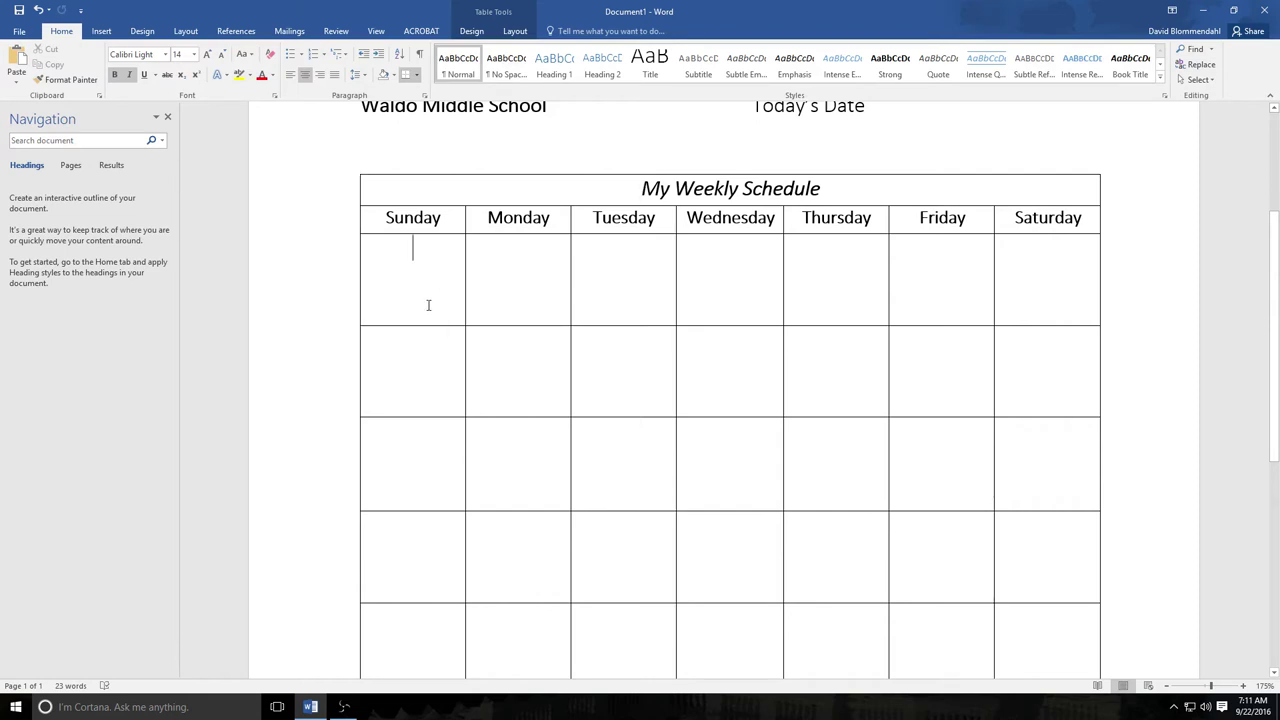
pyautogui.moveTo(428, 312); pyautogui.dragTo(419, 571)
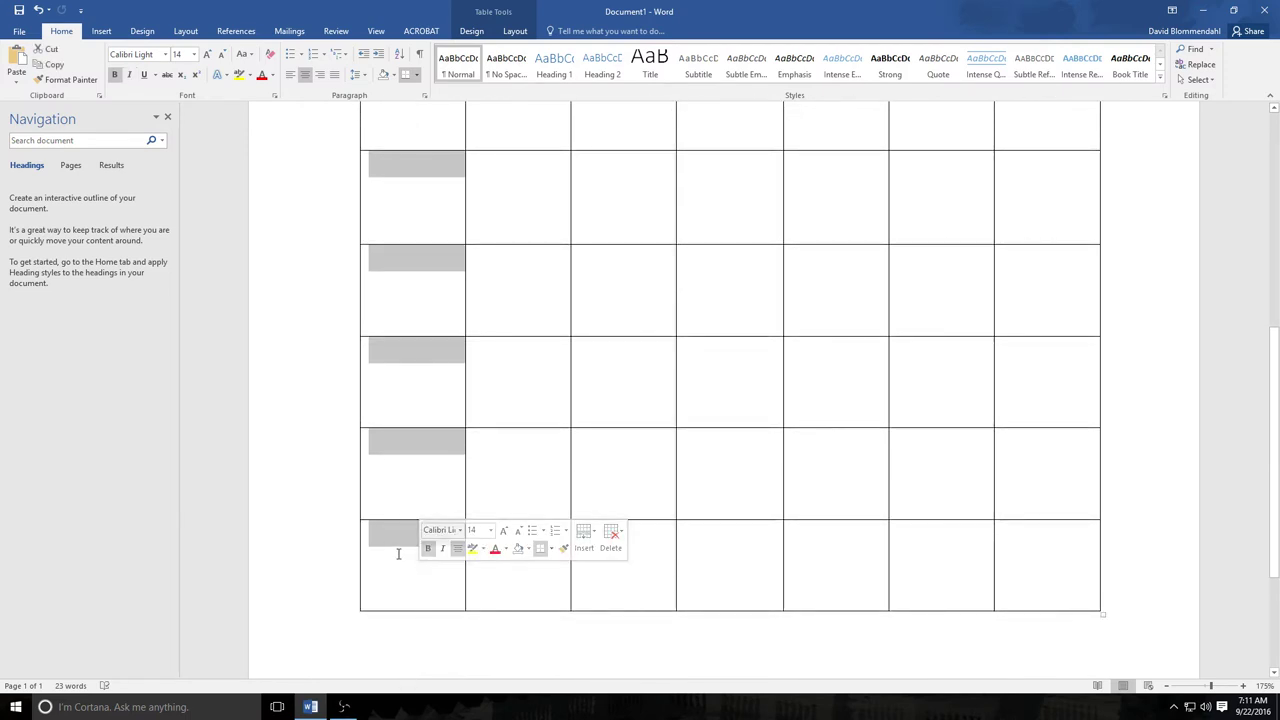
pyautogui.rightClick(400, 550)
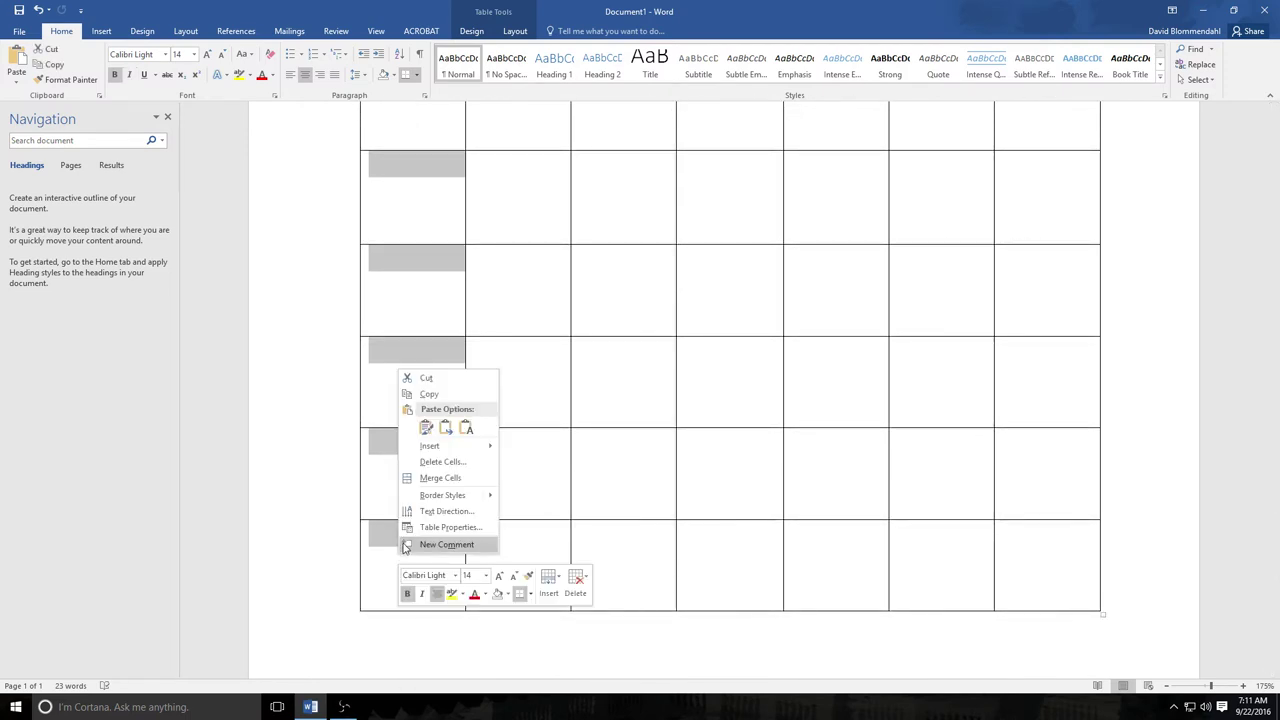
pyautogui.click(424, 480)
# Merge the Saturday column's body cells into one tall cell.
pyautogui.scroll(3, 417, 517)
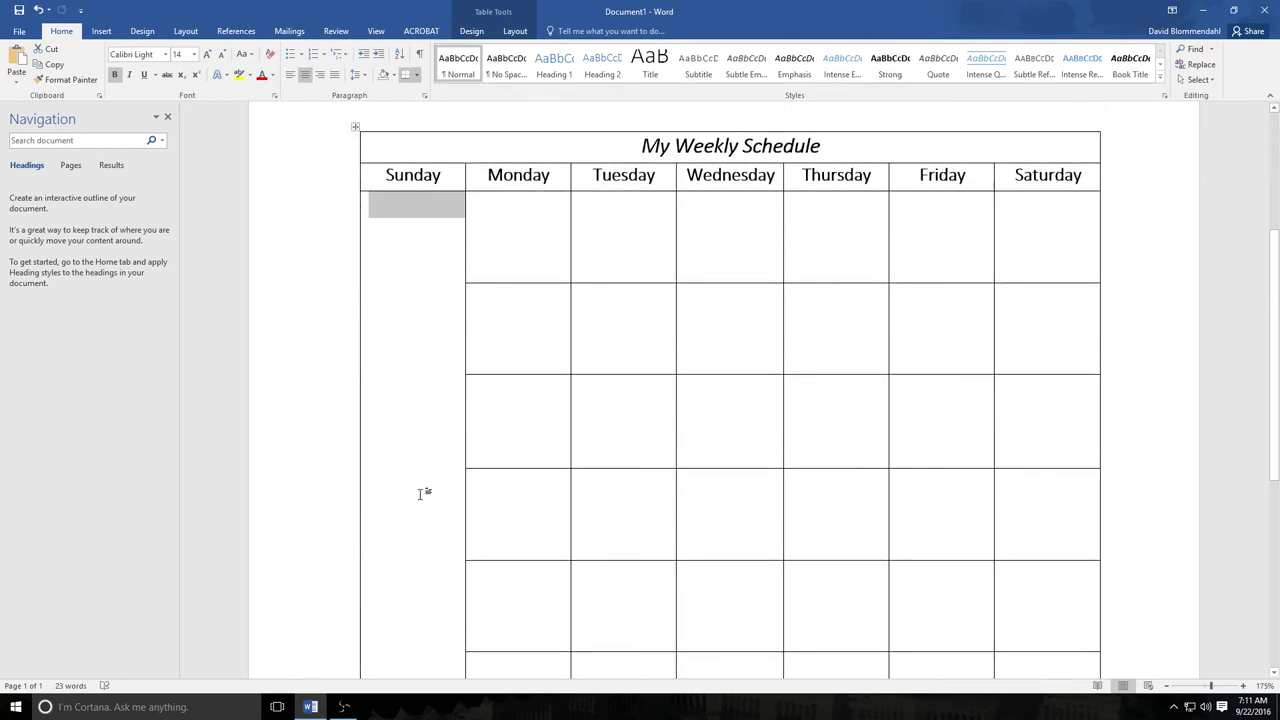
pyautogui.click(1027, 222)
pyautogui.moveTo(1030, 266); pyautogui.dragTo(1054, 530)
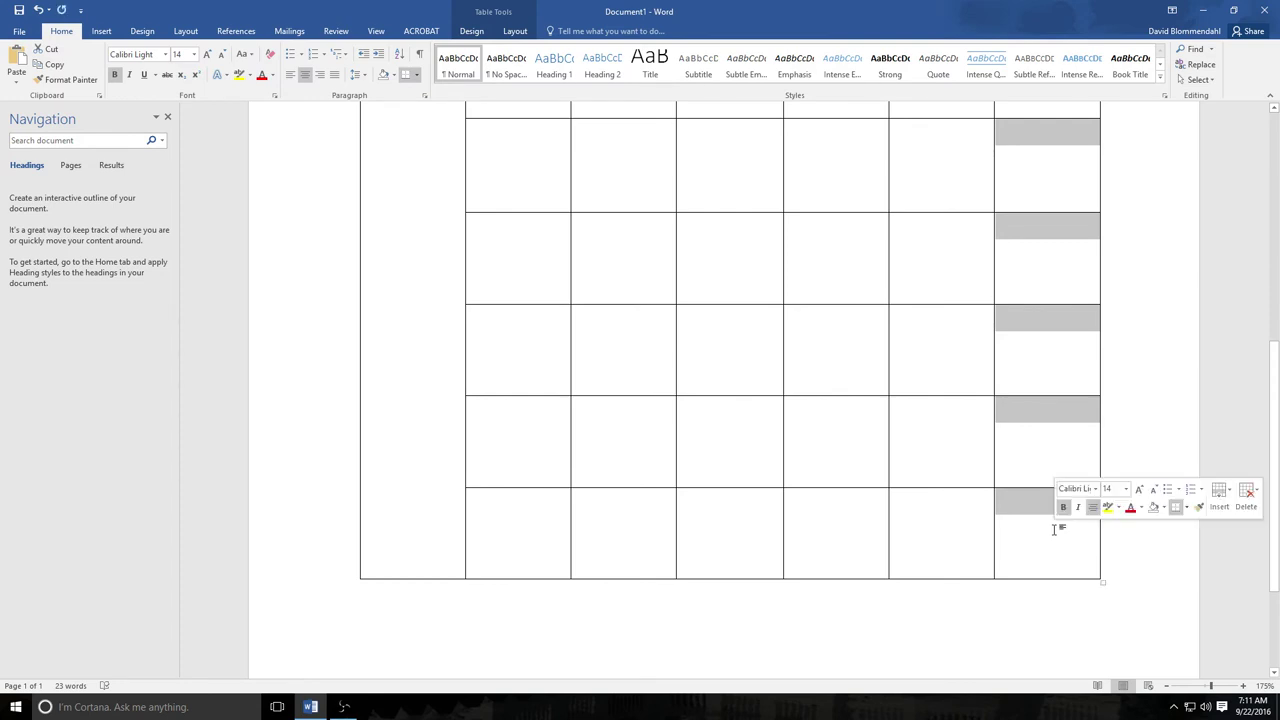
pyautogui.rightClick(1054, 530)
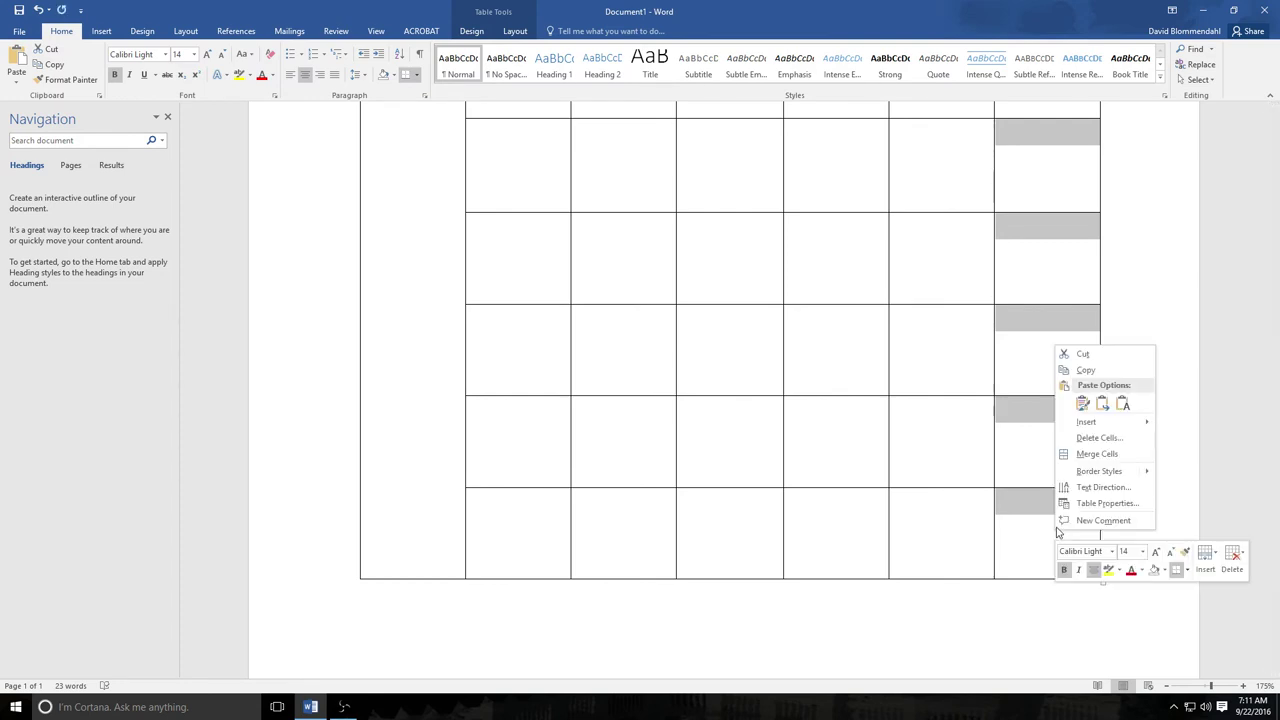
pyautogui.click(1083, 456)
pyautogui.scroll(5, 1083, 451)
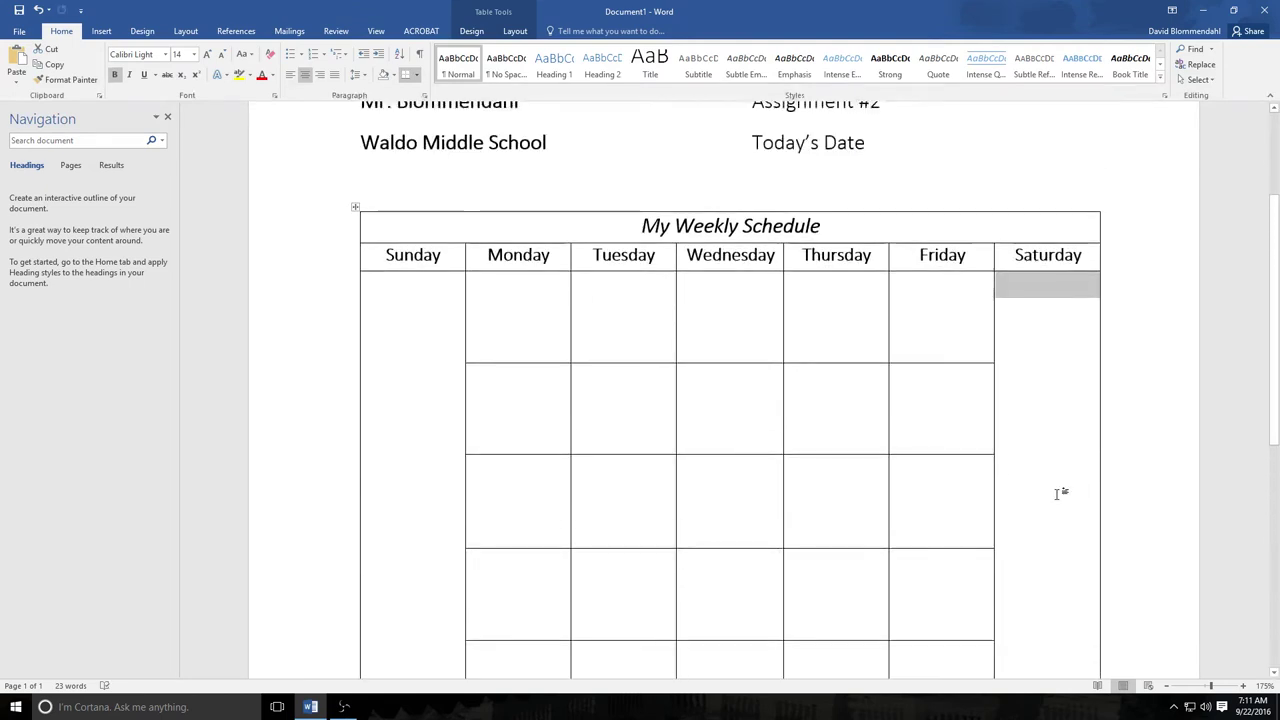
# Left-align the text in all the schedule's body cells.
pyautogui.click(1142, 423)
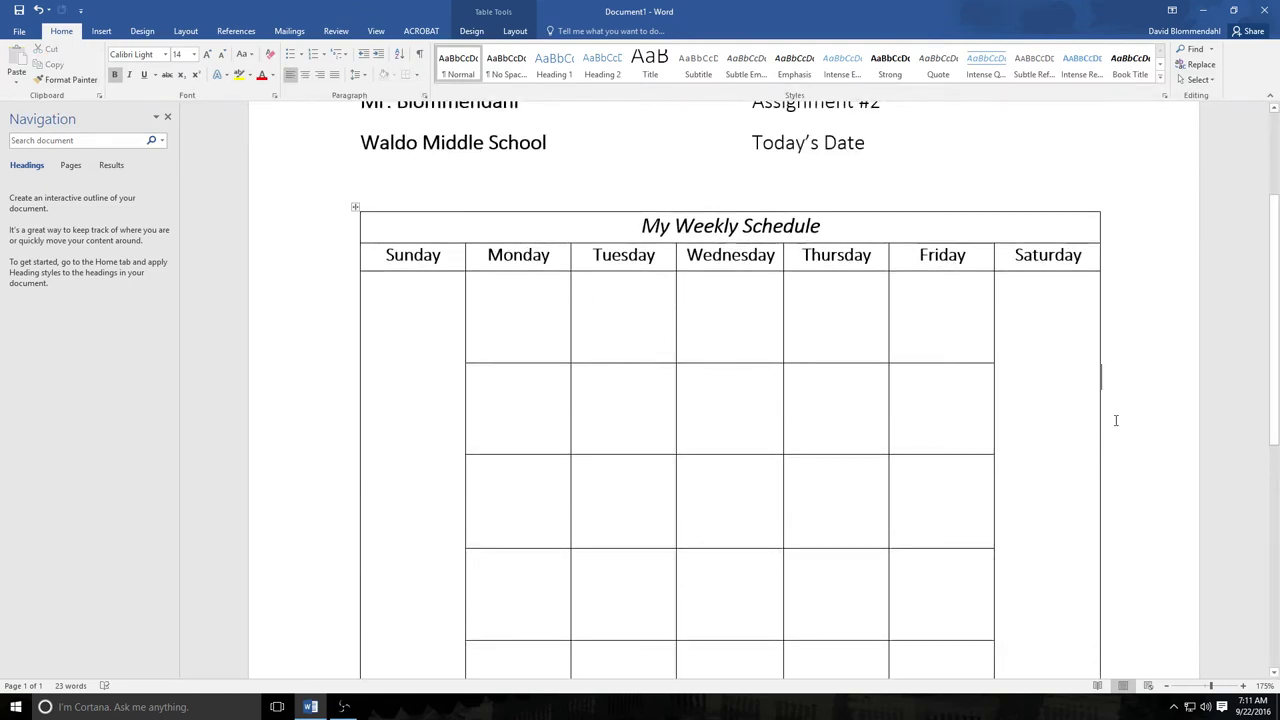
pyautogui.click(508, 290)
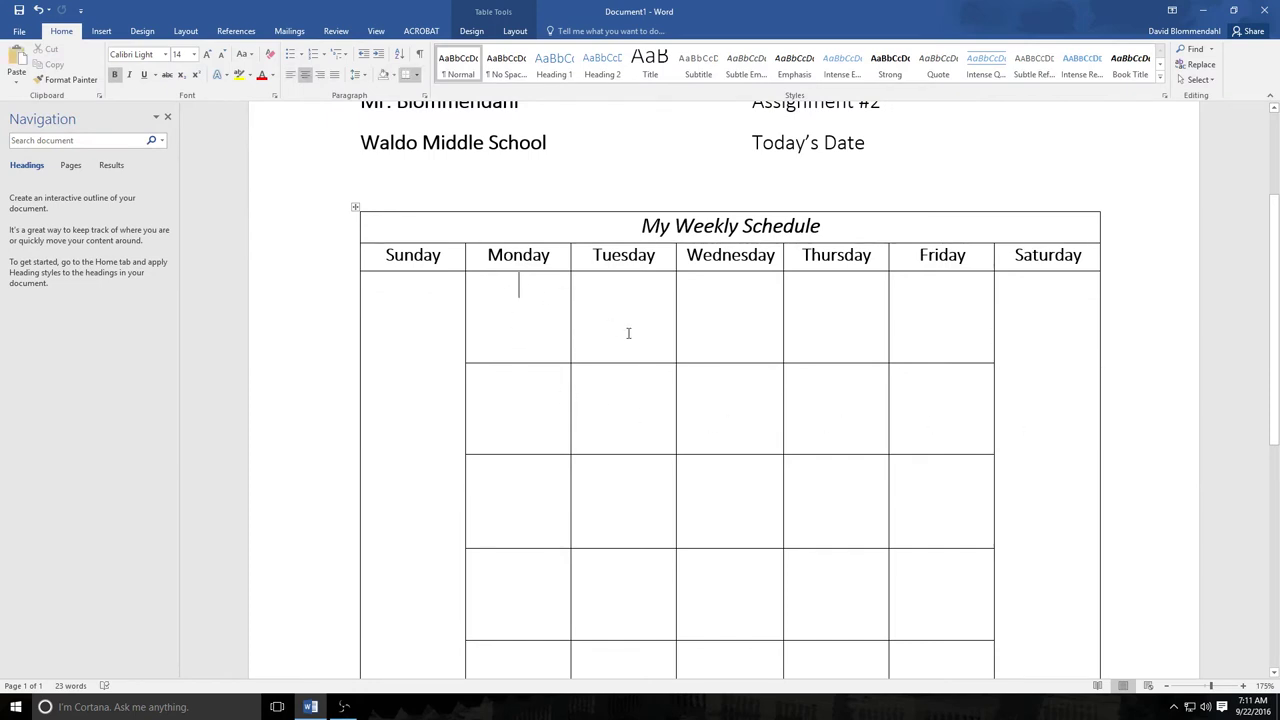
pyautogui.moveTo(384, 288); pyautogui.dragTo(1034, 624)
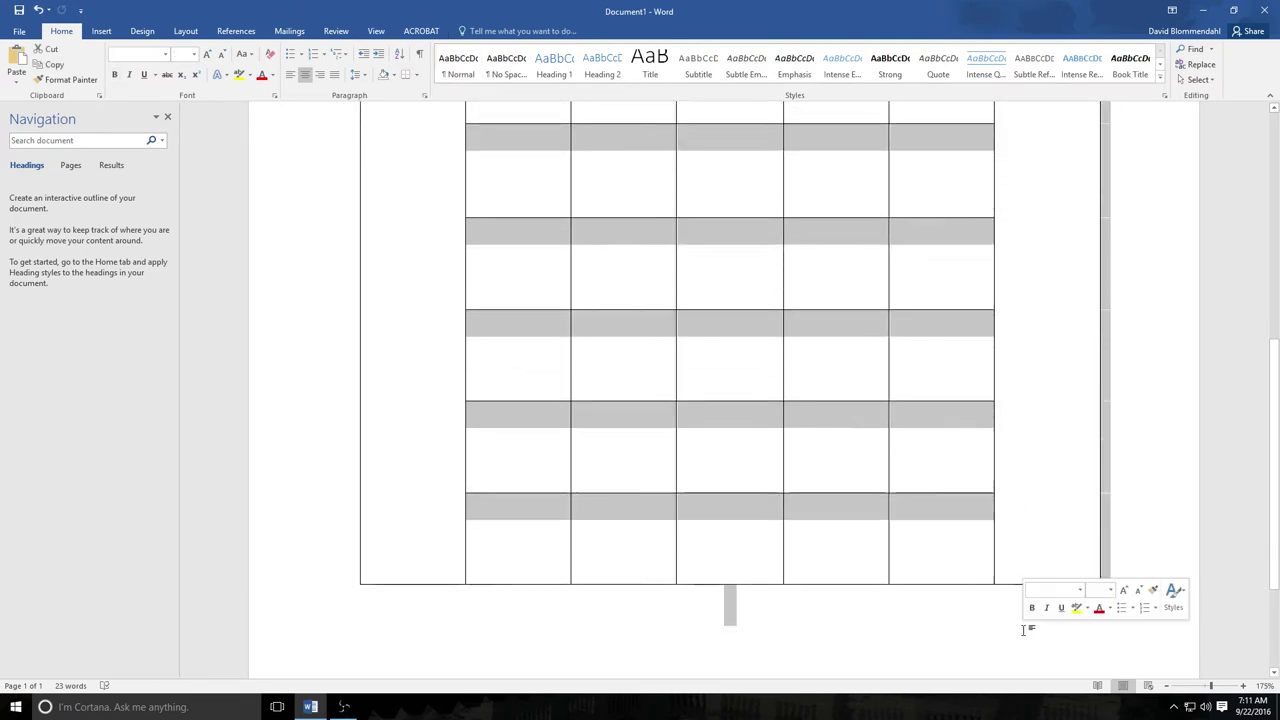
pyautogui.click(290, 76)
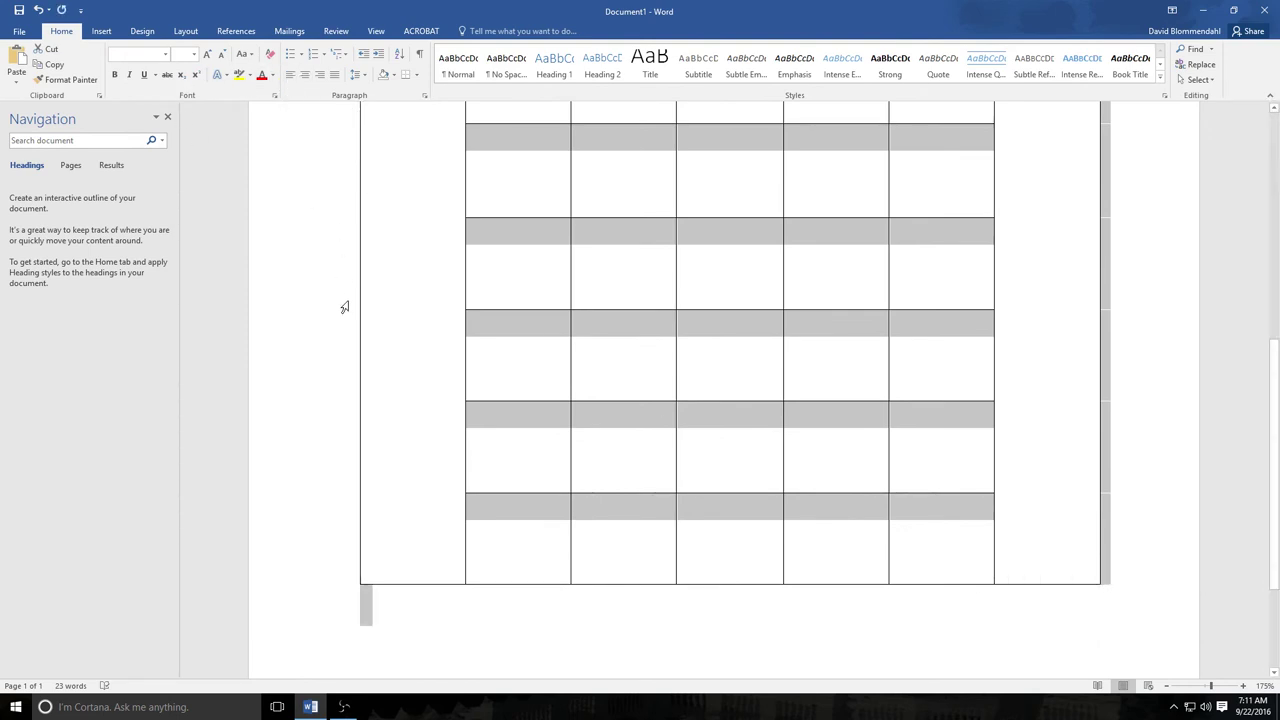
pyautogui.scroll(3, 344, 307)
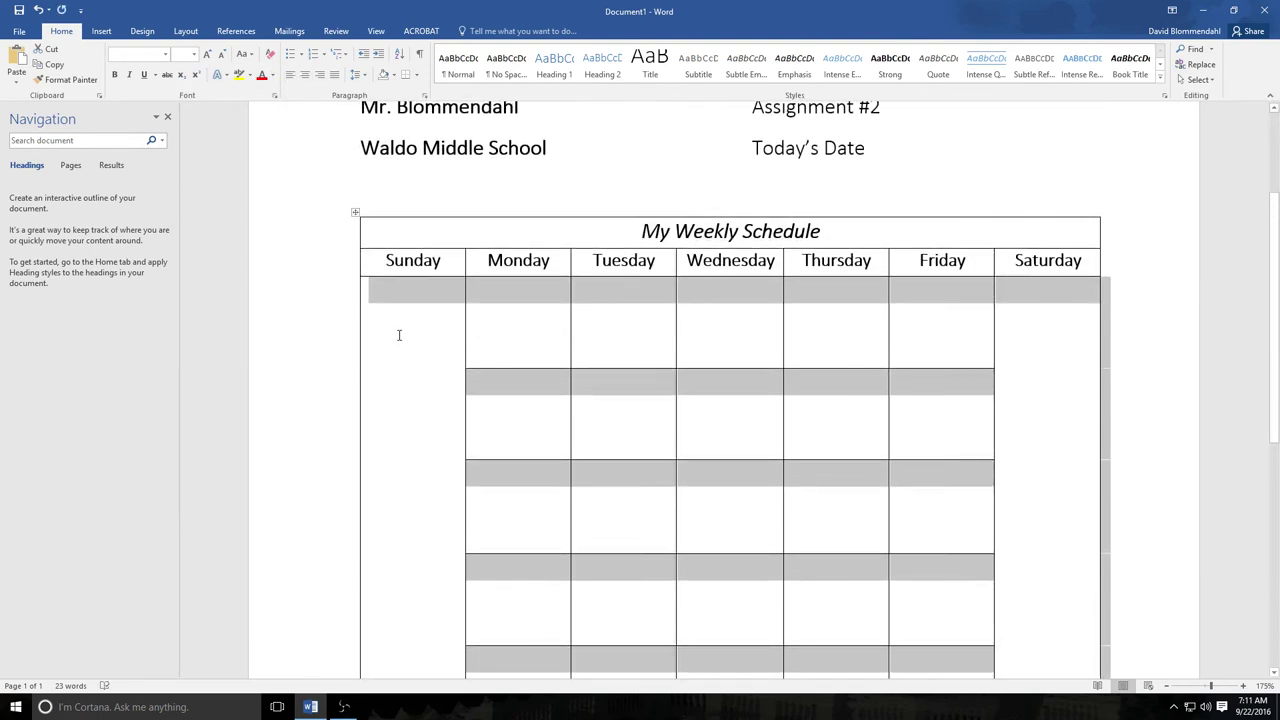
# Type the 9 am entry about helping a friend move into the Sunday cell.
pyautogui.click(398, 335)
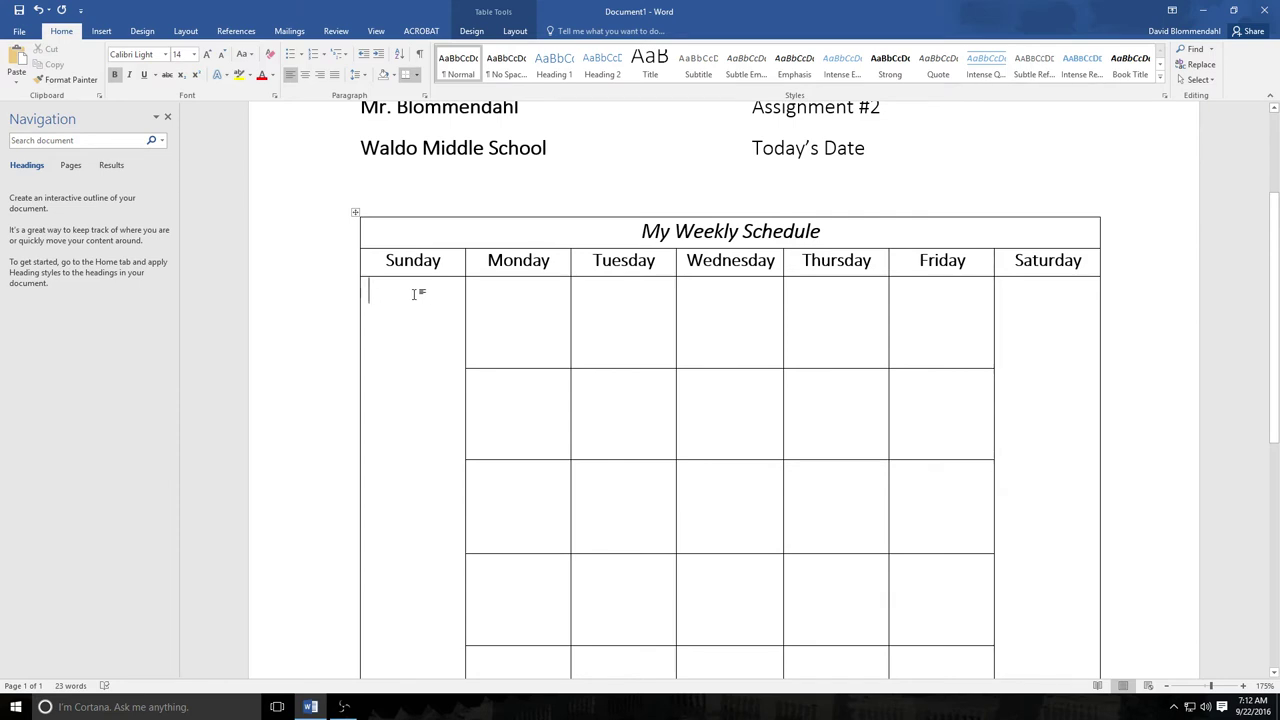
pyautogui.write('Helpin')
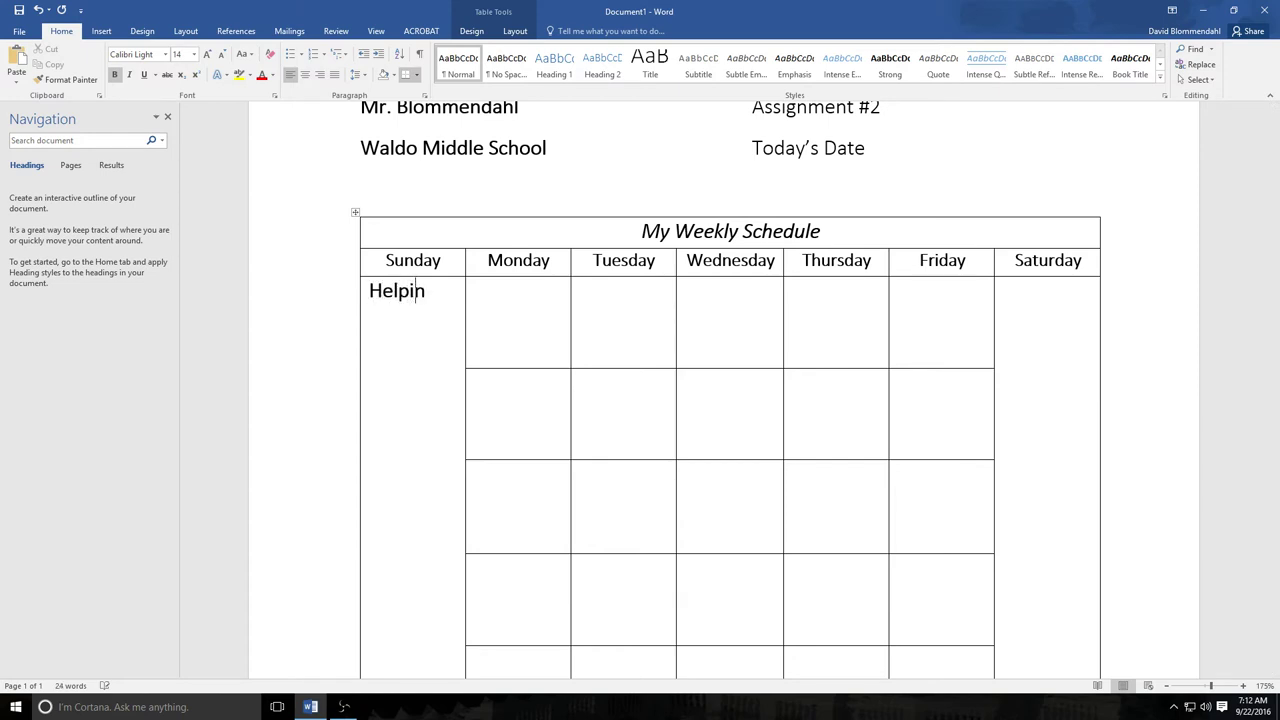
pyautogui.write('g Steve Move ')
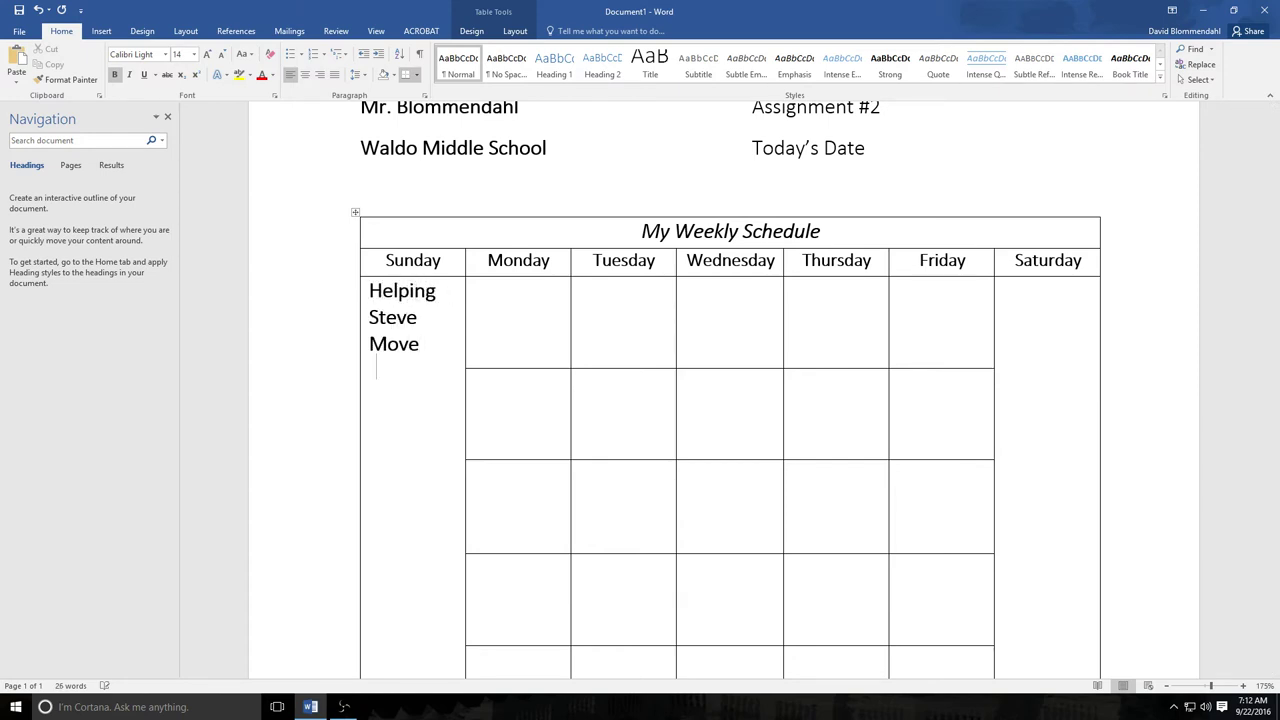
pyautogui.write('9 am')
pyautogui.moveTo(371, 290); pyautogui.dragTo(1058, 653)
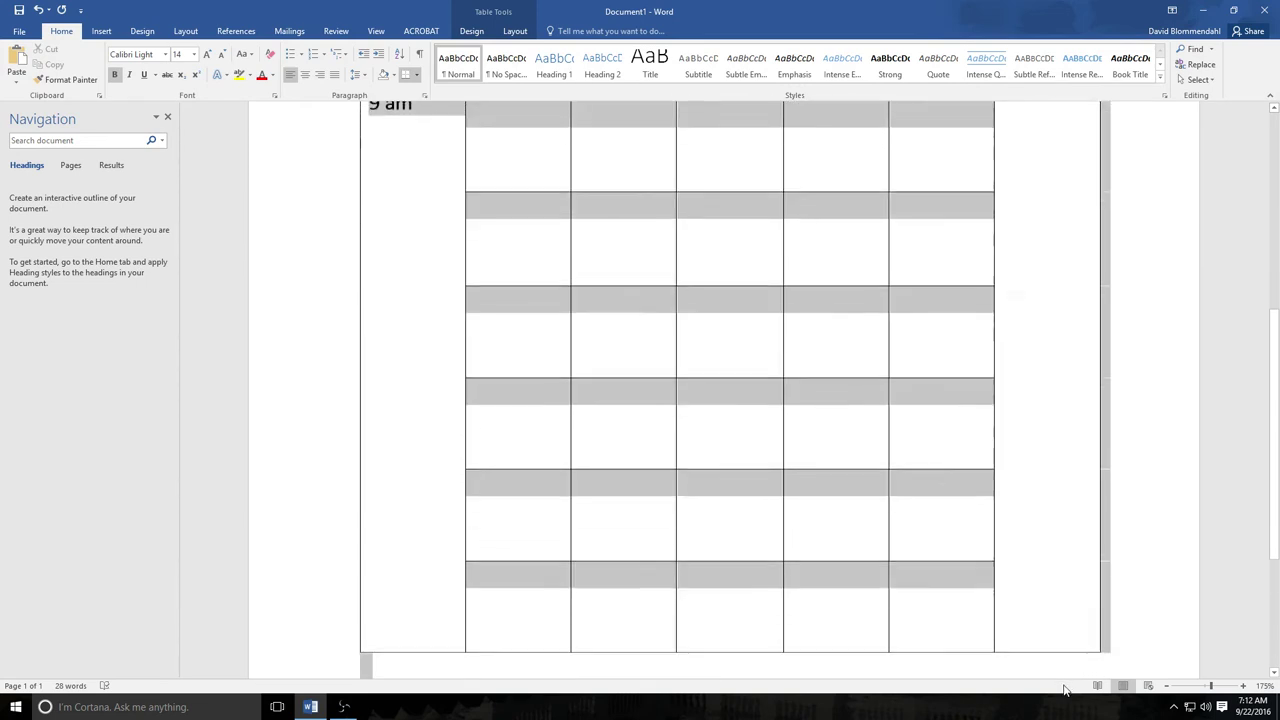
# Set the selected body cells' text to 11 pt.
pyautogui.moveTo(1065, 690); pyautogui.dragTo(1057, 631)
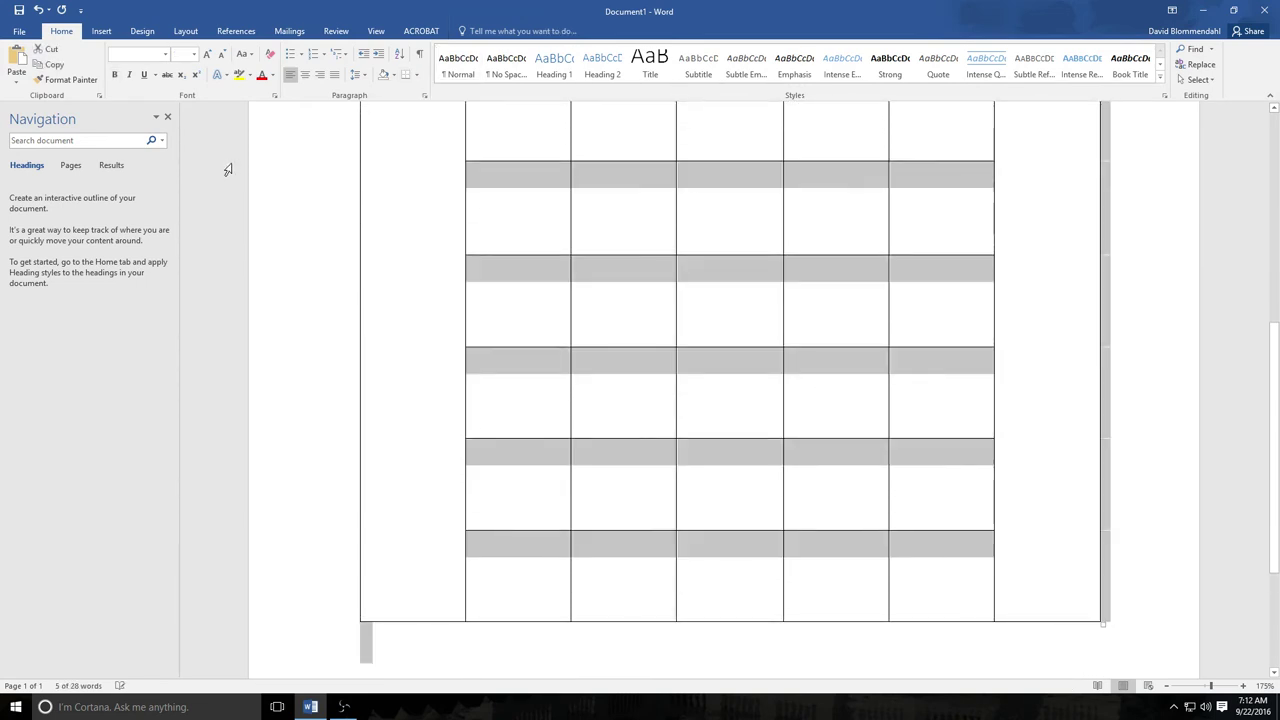
pyautogui.click(193, 56)
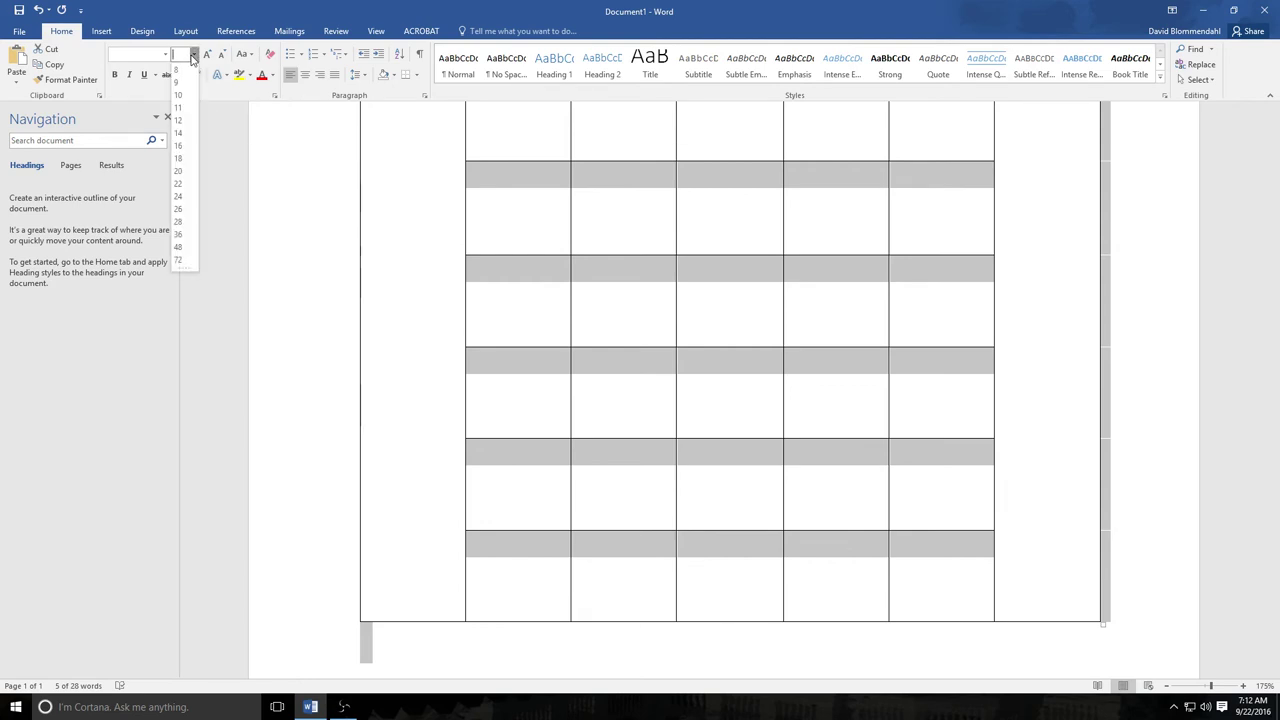
pyautogui.click(178, 107)
pyautogui.scroll(1, 295, 262)
pyautogui.scroll(2, 295, 262)
pyautogui.click(300, 250)
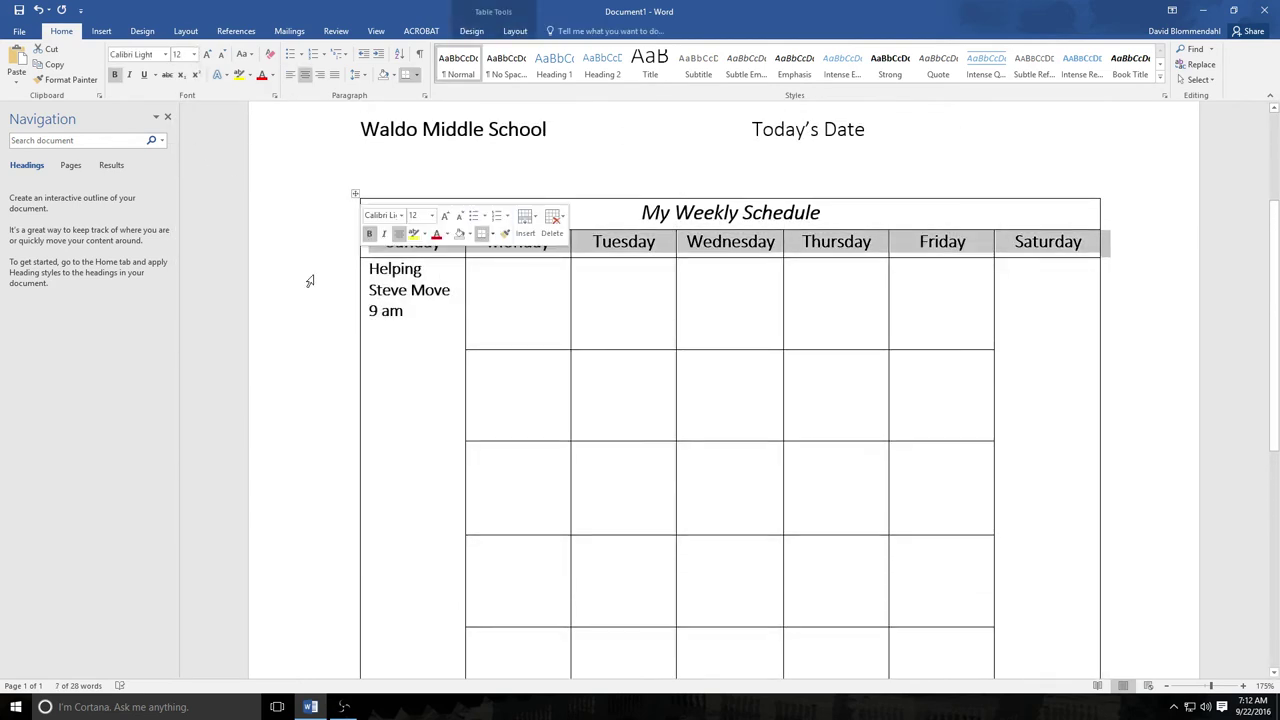
pyautogui.click(507, 279)
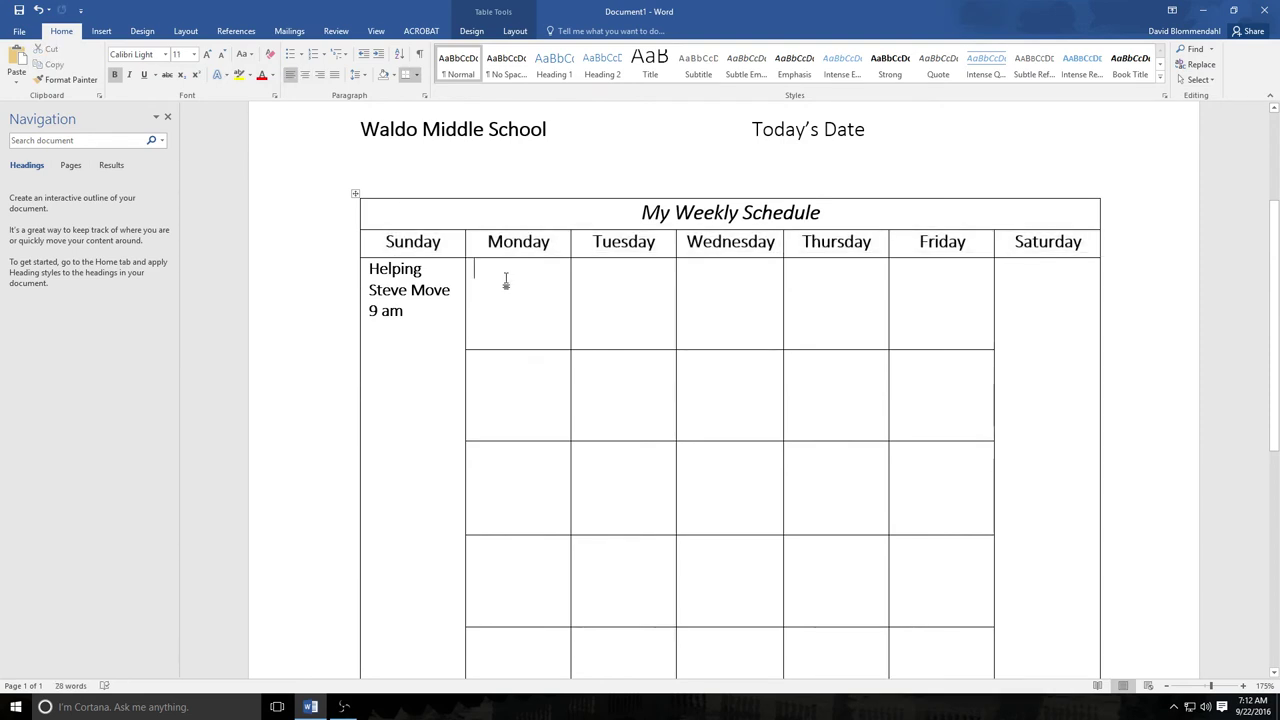
# Enter U.S. History, Computer, U.S. History and Eastern Civ. into the Monday column cells.
pyautogui.write('U.S')
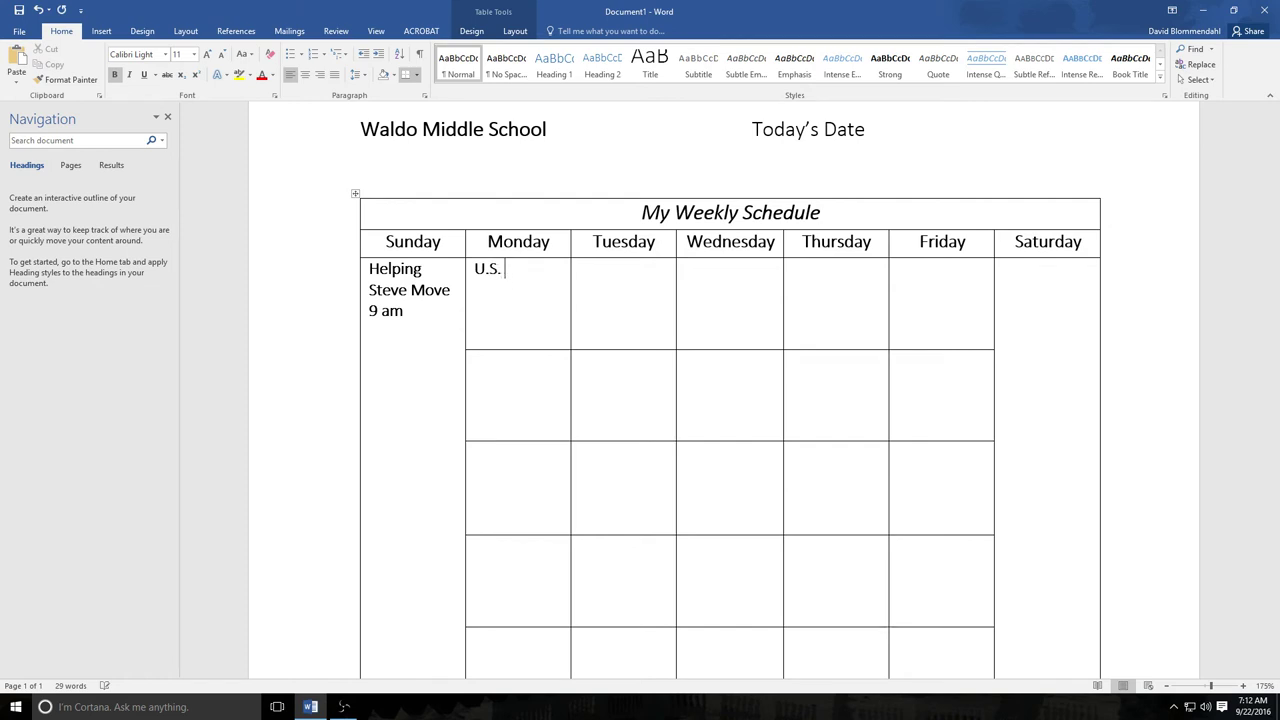
pyautogui.write('. History')
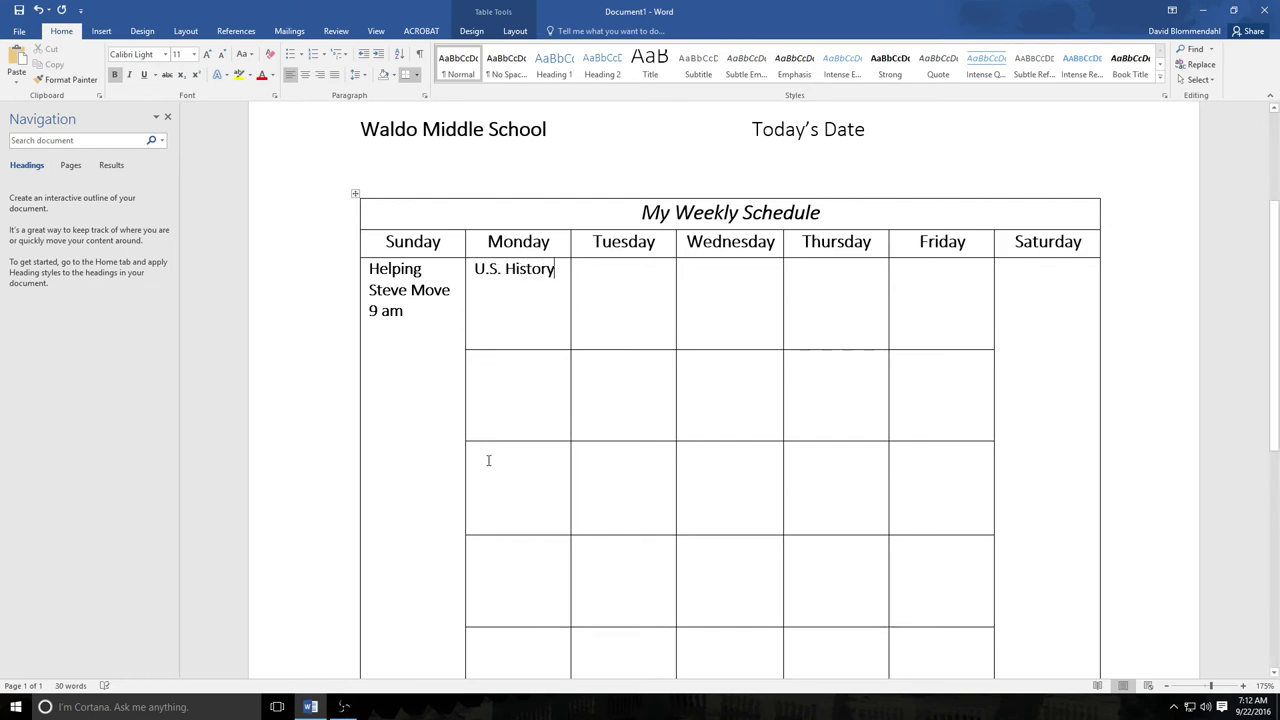
pyautogui.click(489, 461)
pyautogui.write('Computer')
pyautogui.scroll(-2, 535, 440)
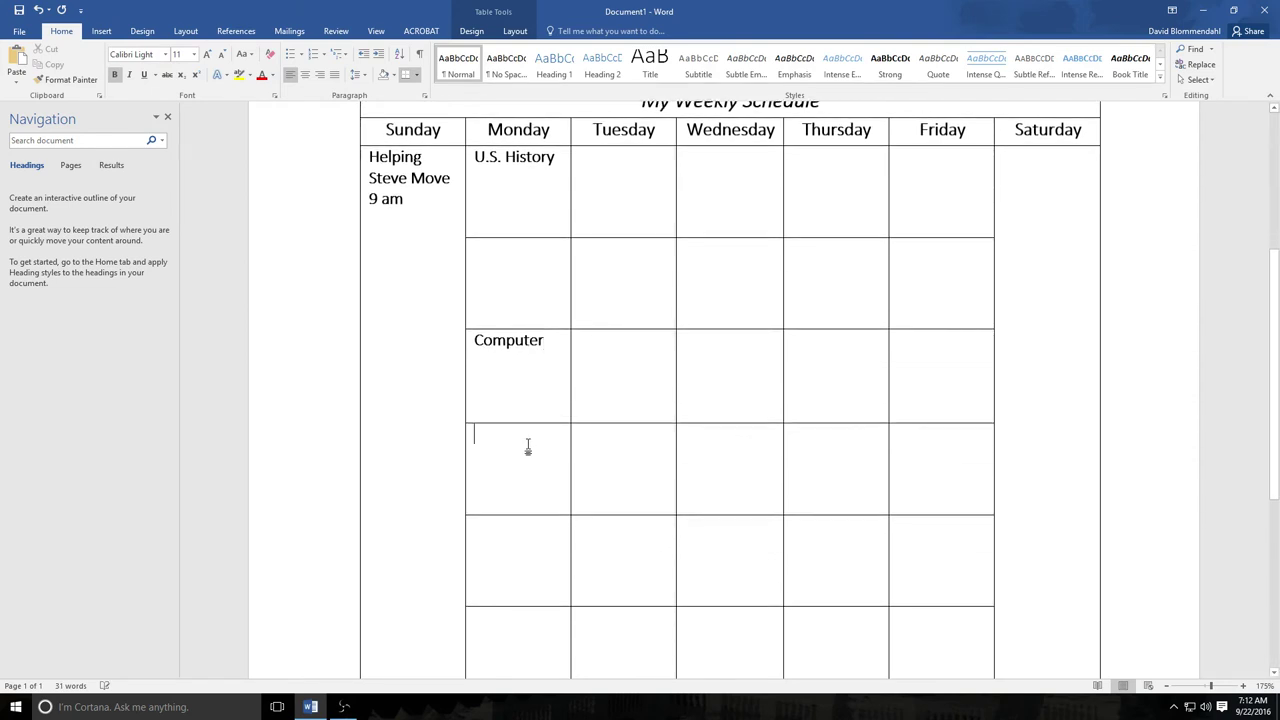
pyautogui.write('U.S. History')
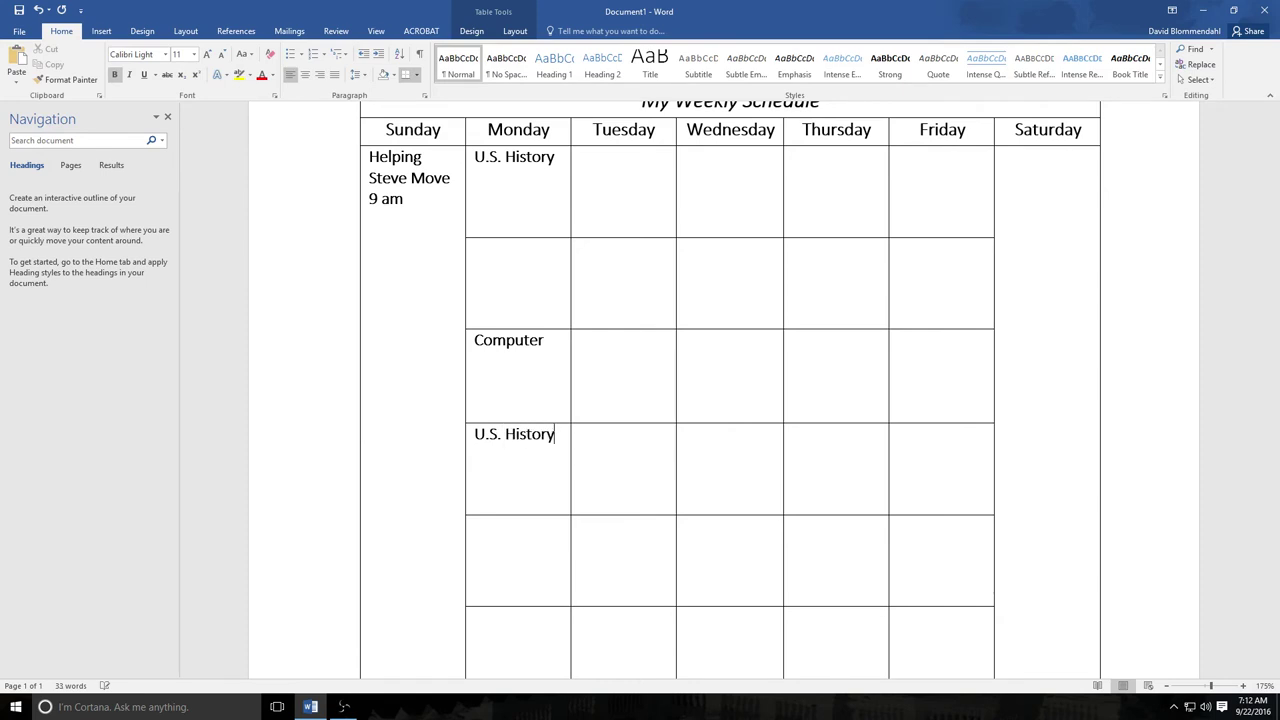
pyautogui.write('U.S. History')
pyautogui.click(505, 625)
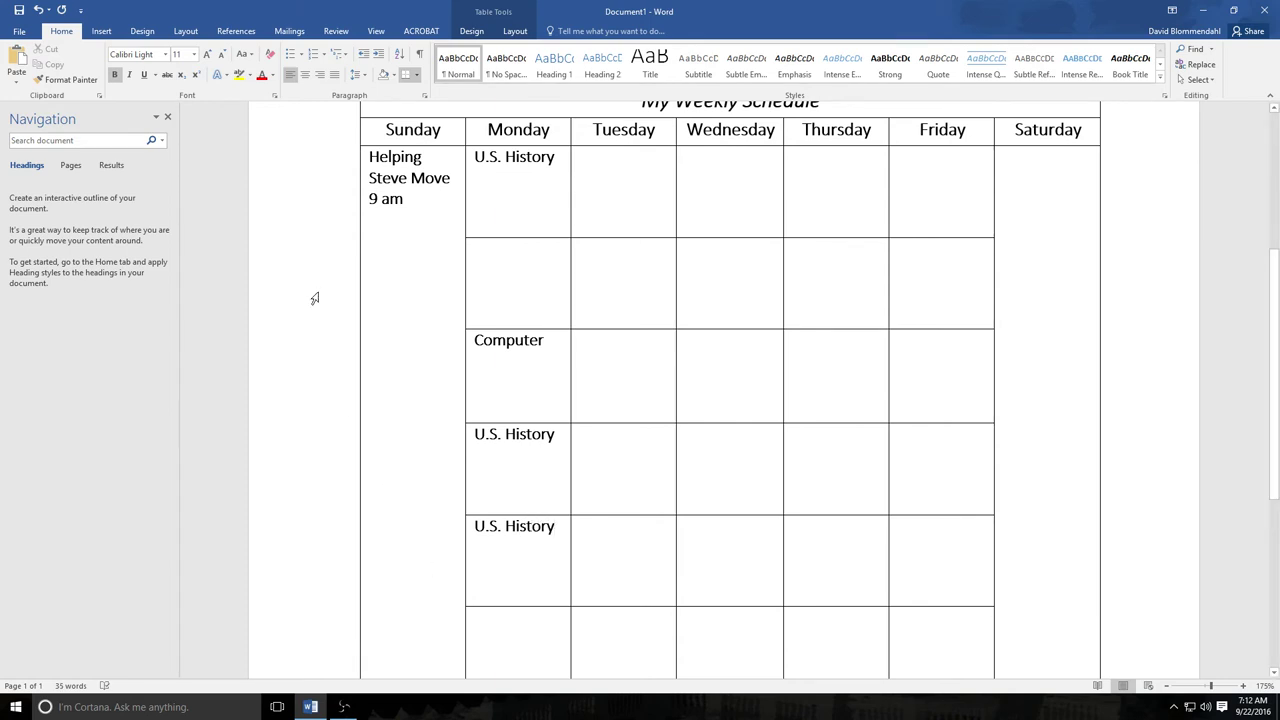
pyautogui.write('Eastern Civ.')
pyautogui.moveTo(479, 195); pyautogui.dragTo(533, 207)
pyautogui.moveTo(536, 157); pyautogui.dragTo(549, 158)
pyautogui.hotkey('ctrl', 'c')
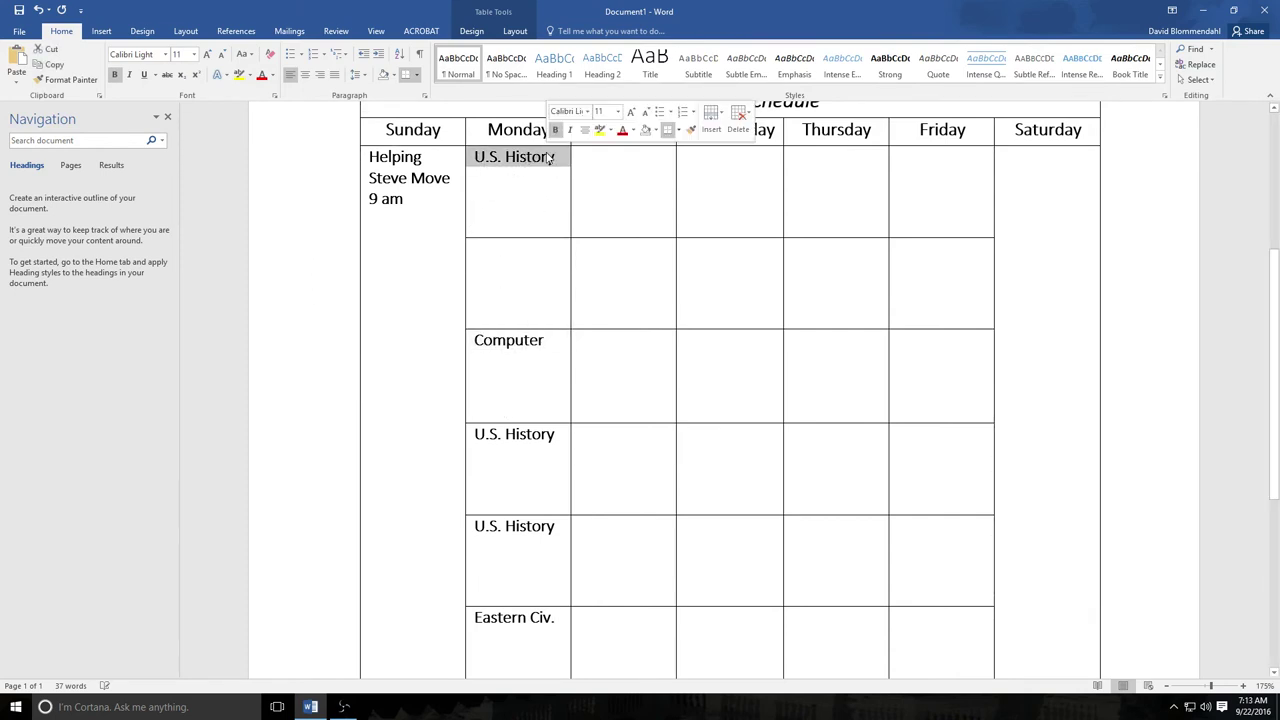
# Paste U.S. History as text only into the Tuesday–Friday cells of the first U.S. History row.
pyautogui.click(616, 168)
pyautogui.rightClick(616, 168)
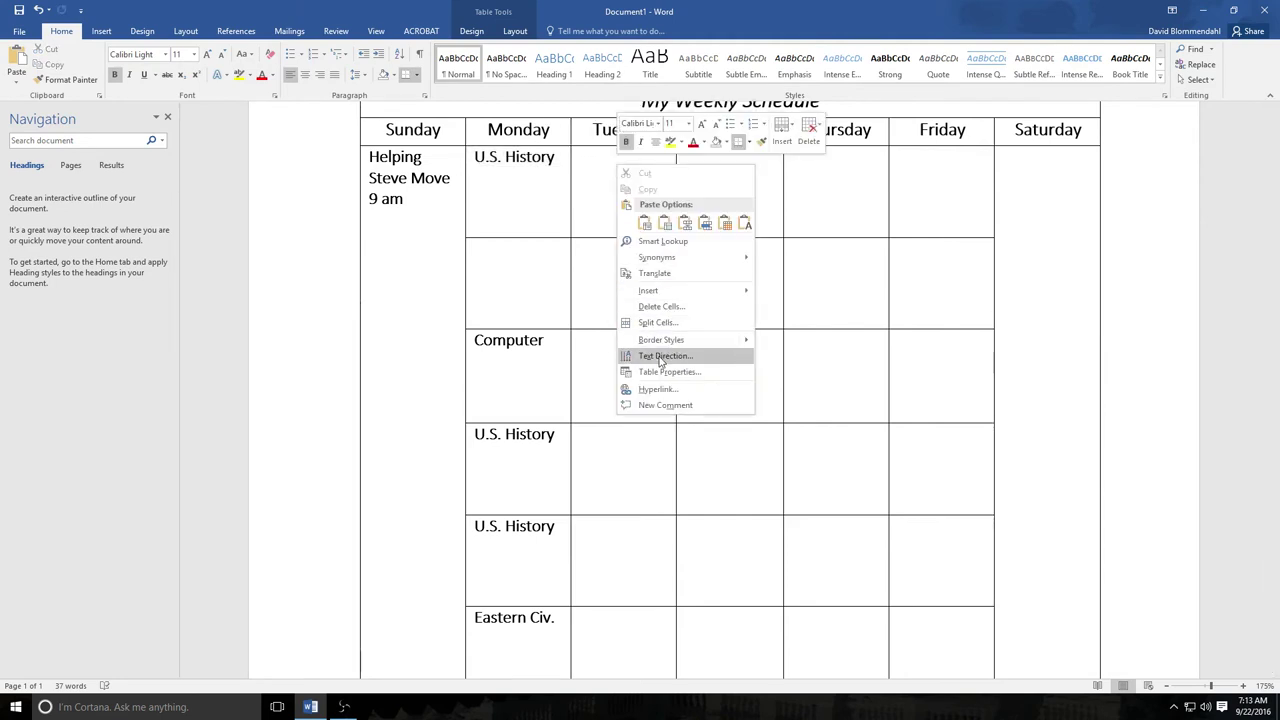
pyautogui.click(664, 222)
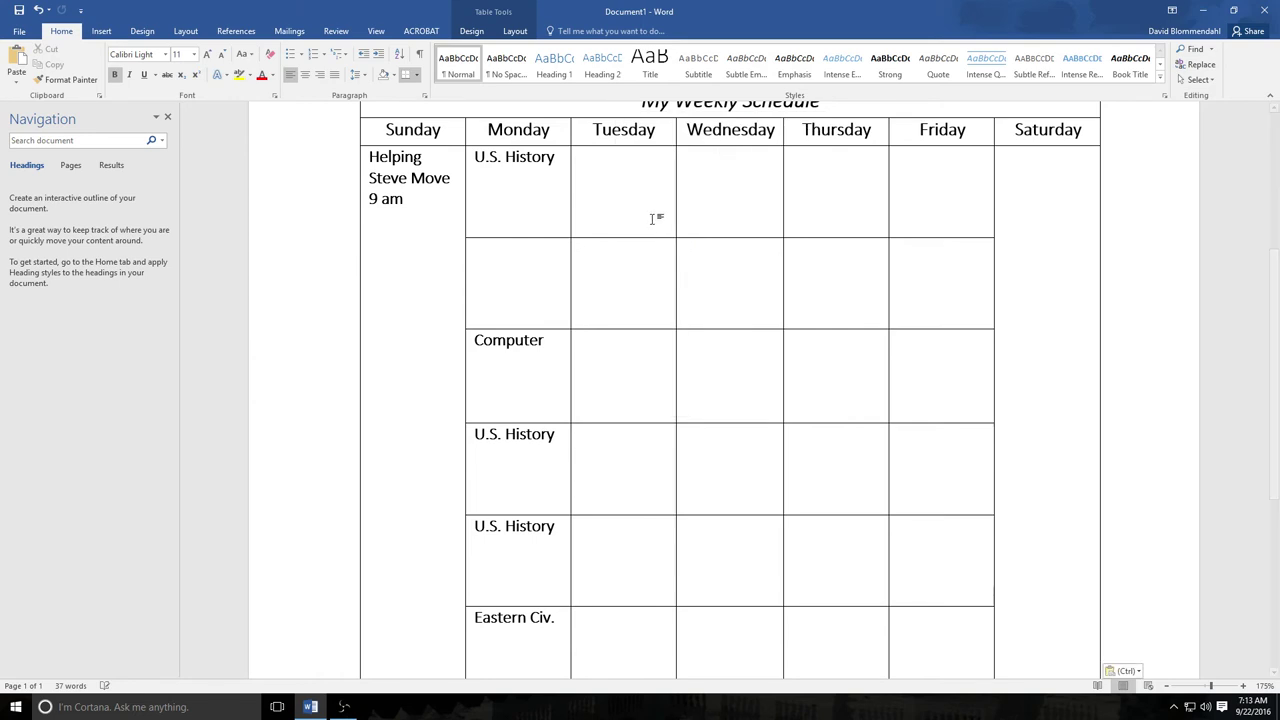
pyautogui.click(705, 197)
pyautogui.rightClick(705, 197)
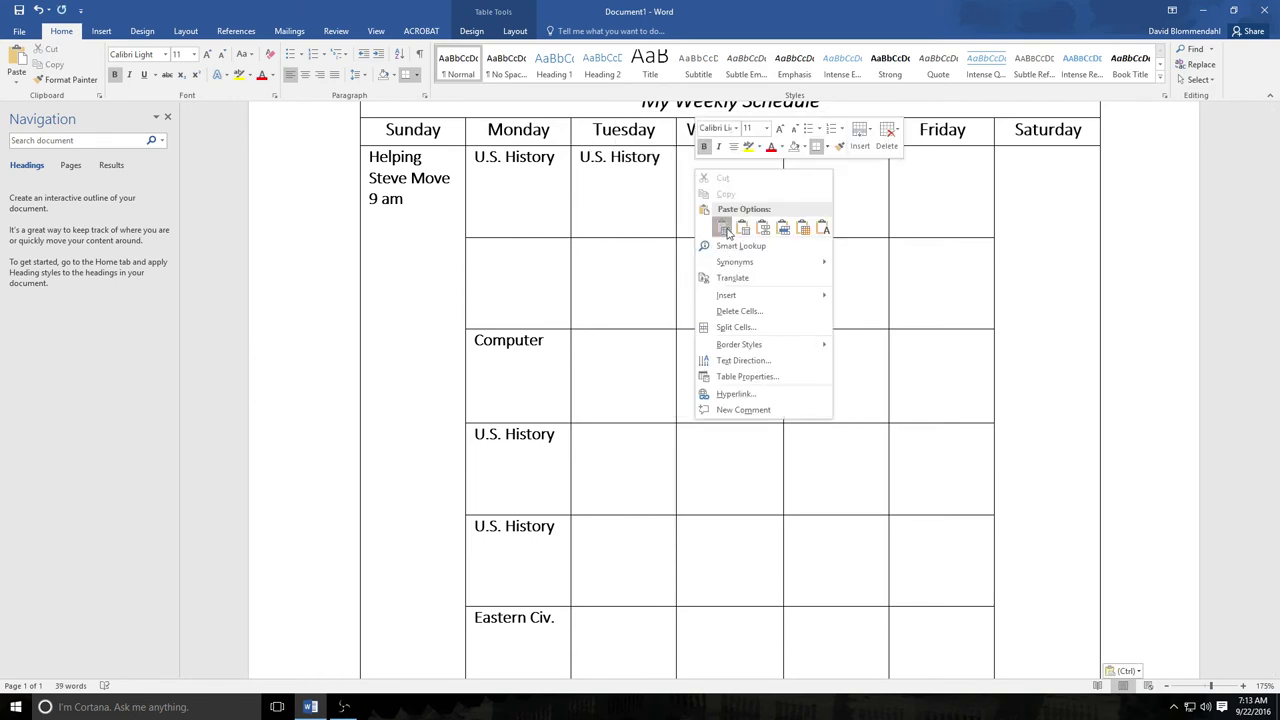
pyautogui.click(727, 223)
pyautogui.click(832, 187)
pyautogui.rightClick(833, 188)
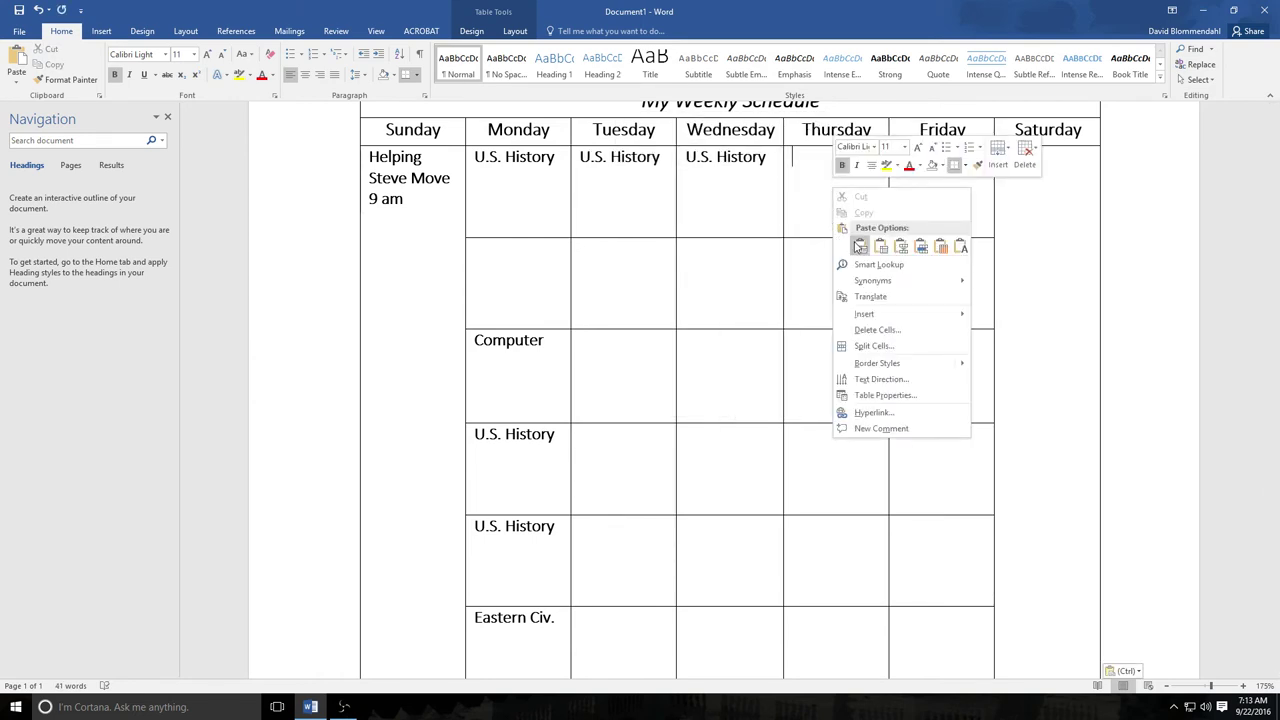
pyautogui.click(856, 241)
pyautogui.rightClick(912, 187)
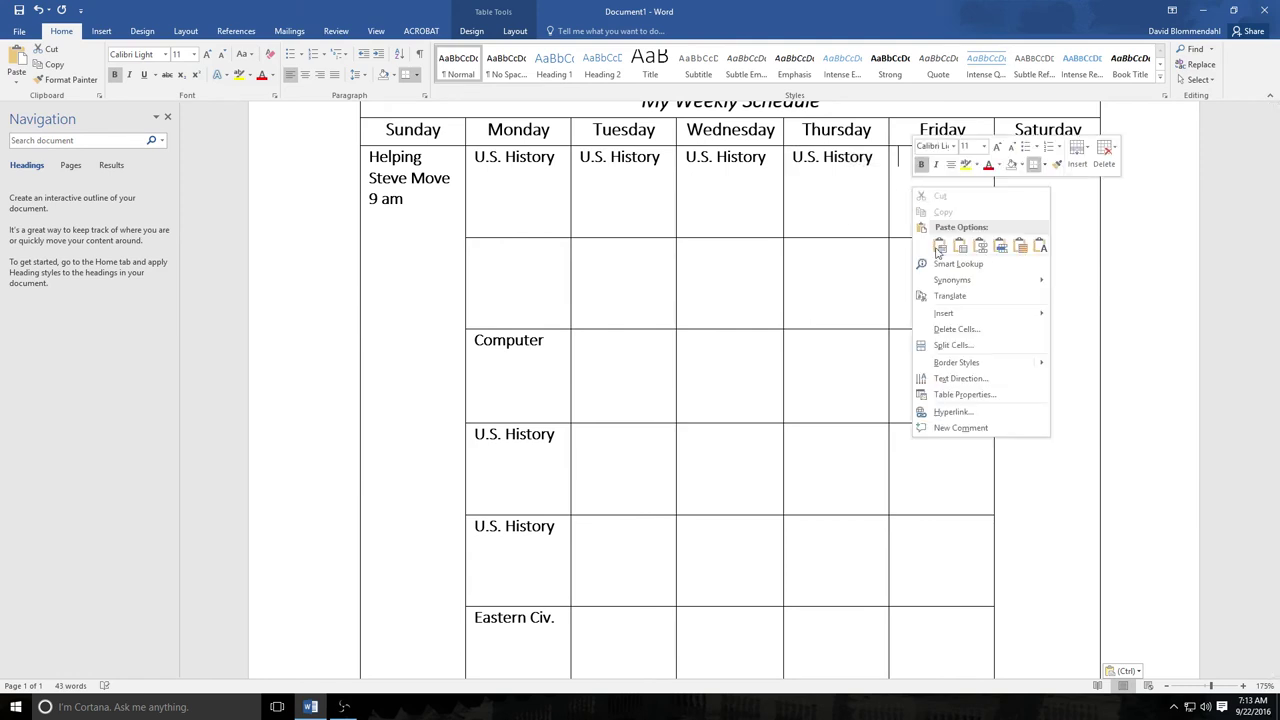
pyautogui.click(940, 247)
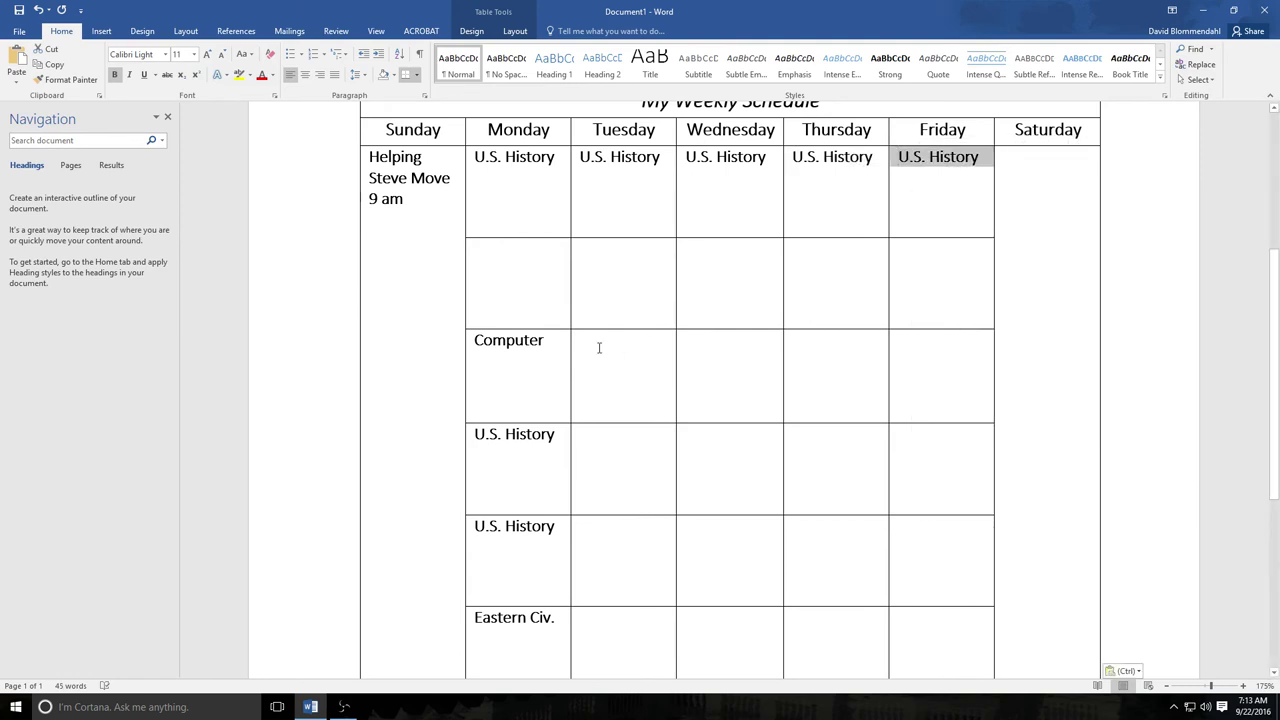
# Fill the next U.S. History row's Tuesday–Friday cells with U.S. History.
pyautogui.click(606, 446)
pyautogui.rightClick(606, 446)
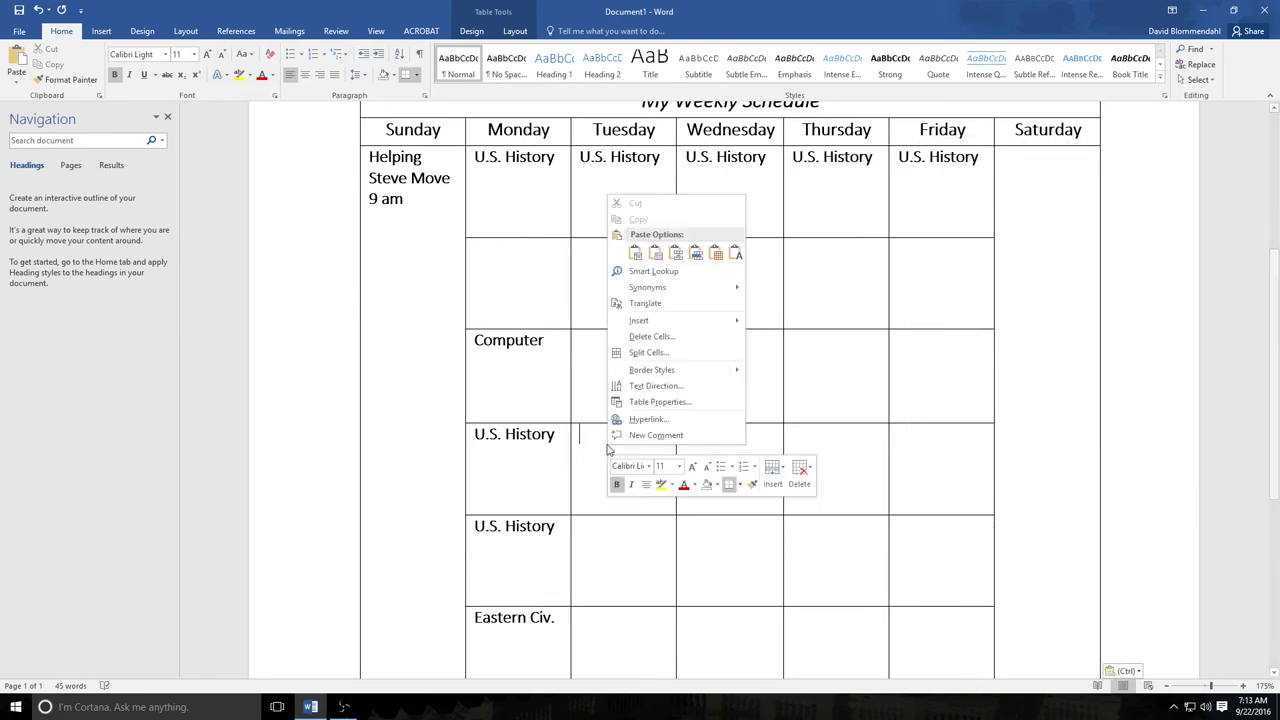
pyautogui.click(636, 253)
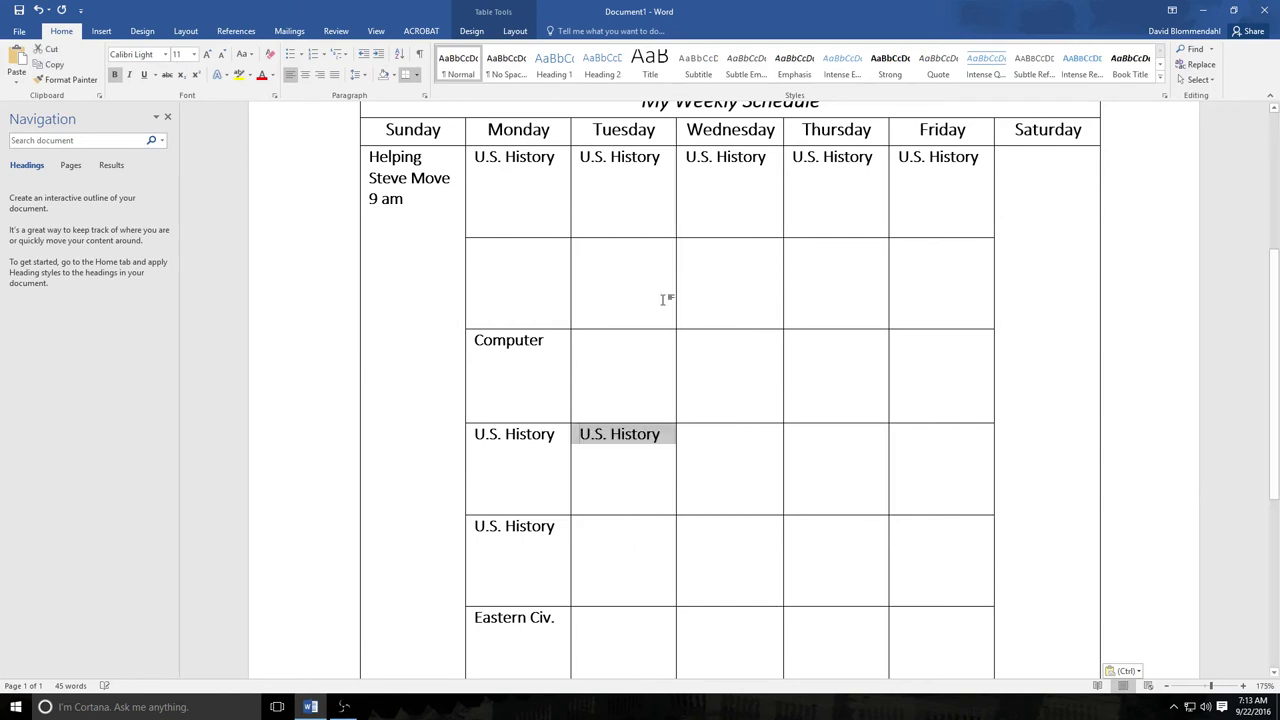
pyautogui.rightClick(708, 434)
pyautogui.click(736, 492)
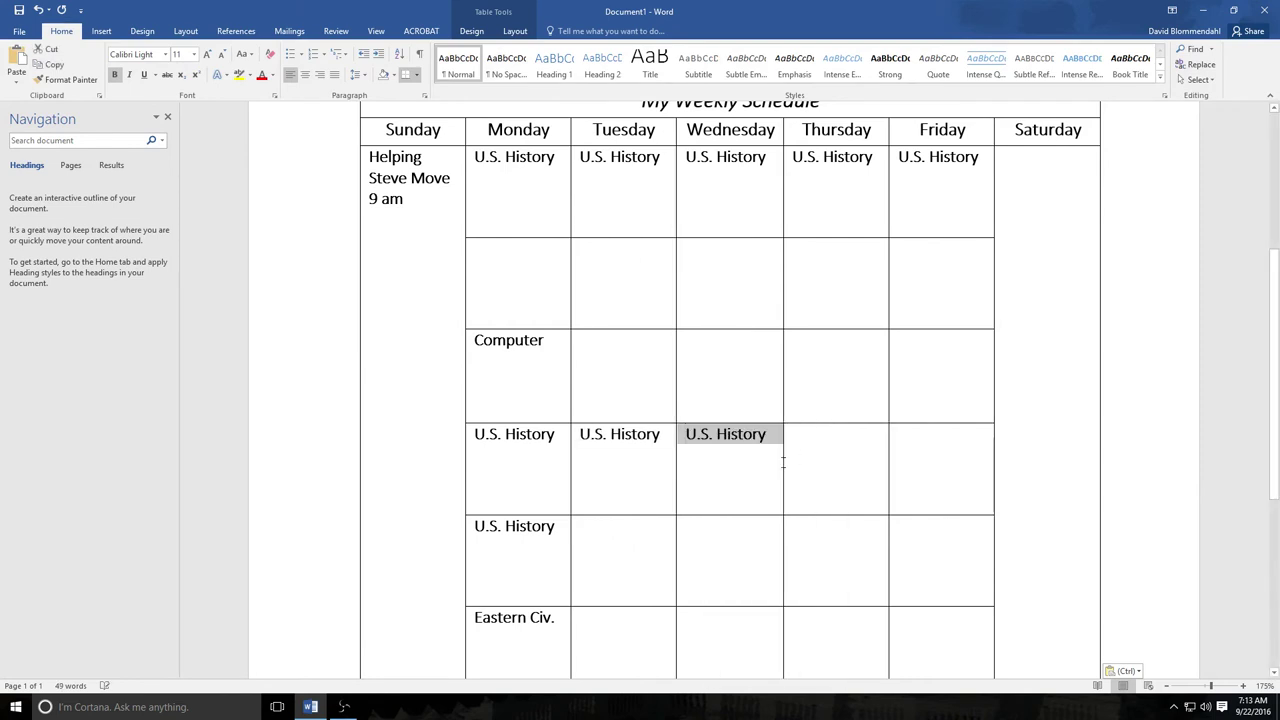
pyautogui.click(806, 450)
pyautogui.rightClick(808, 452)
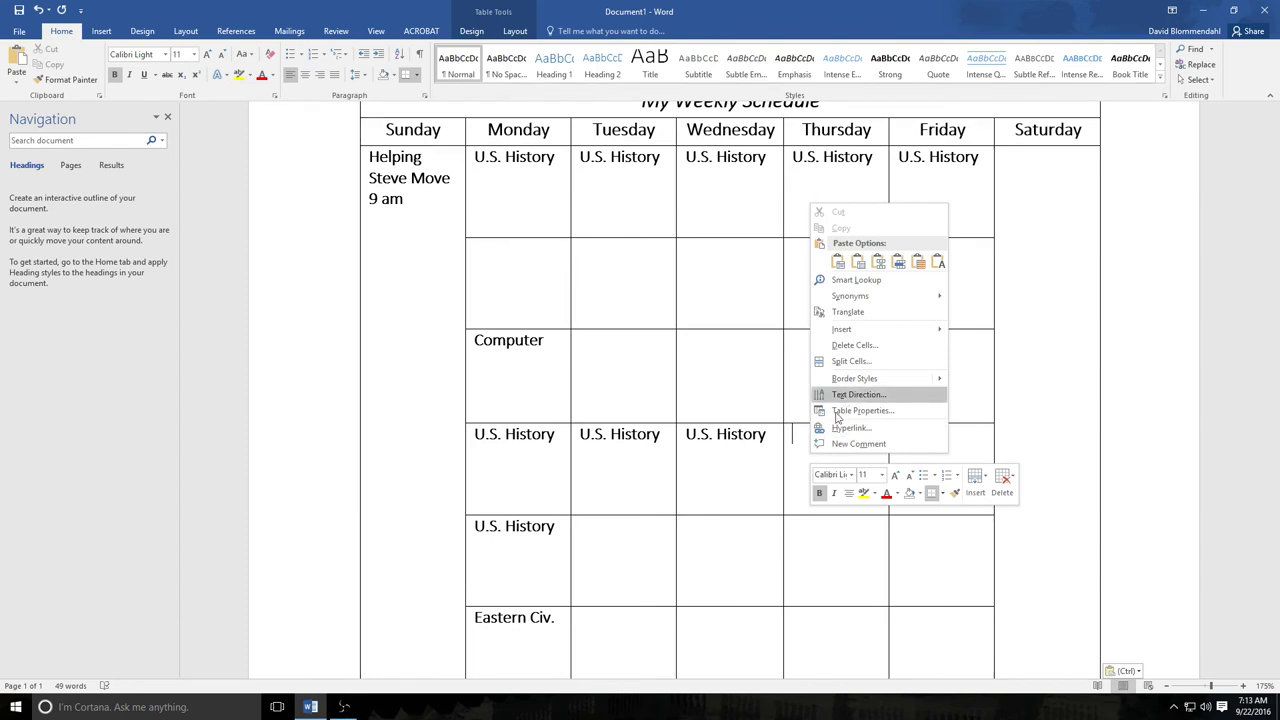
pyautogui.click(838, 261)
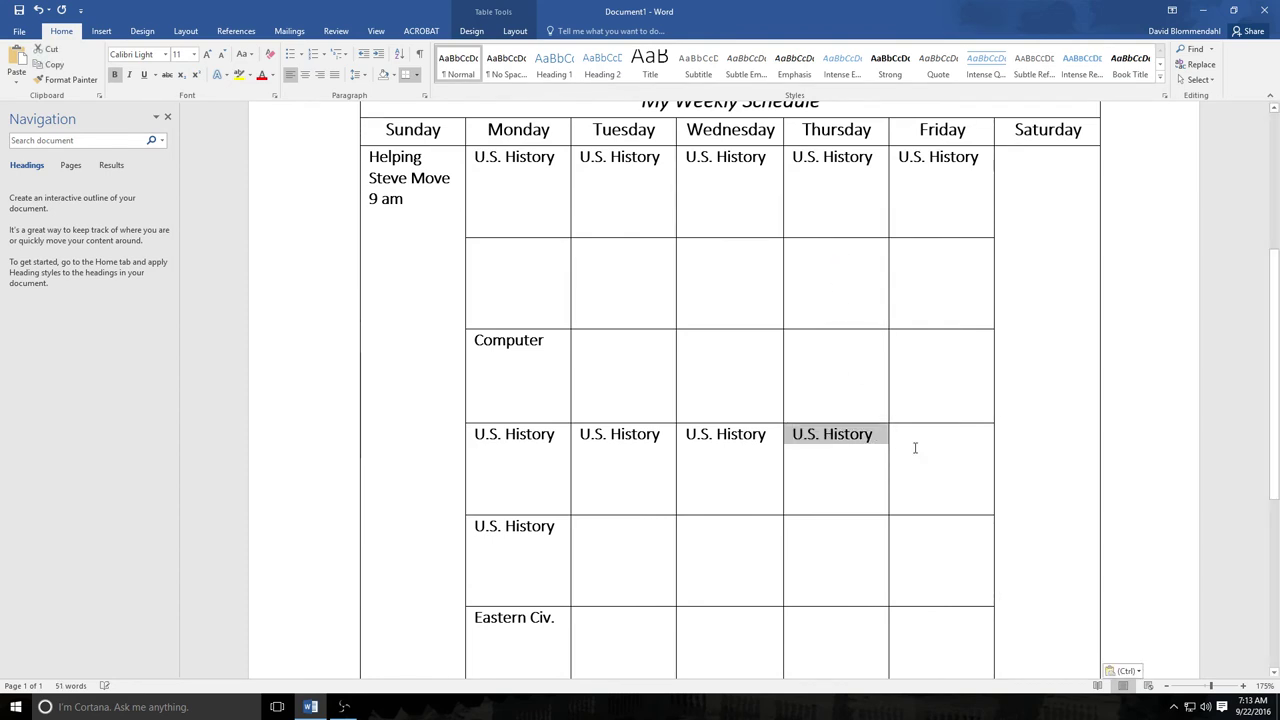
pyautogui.rightClick(914, 448)
pyautogui.click(943, 257)
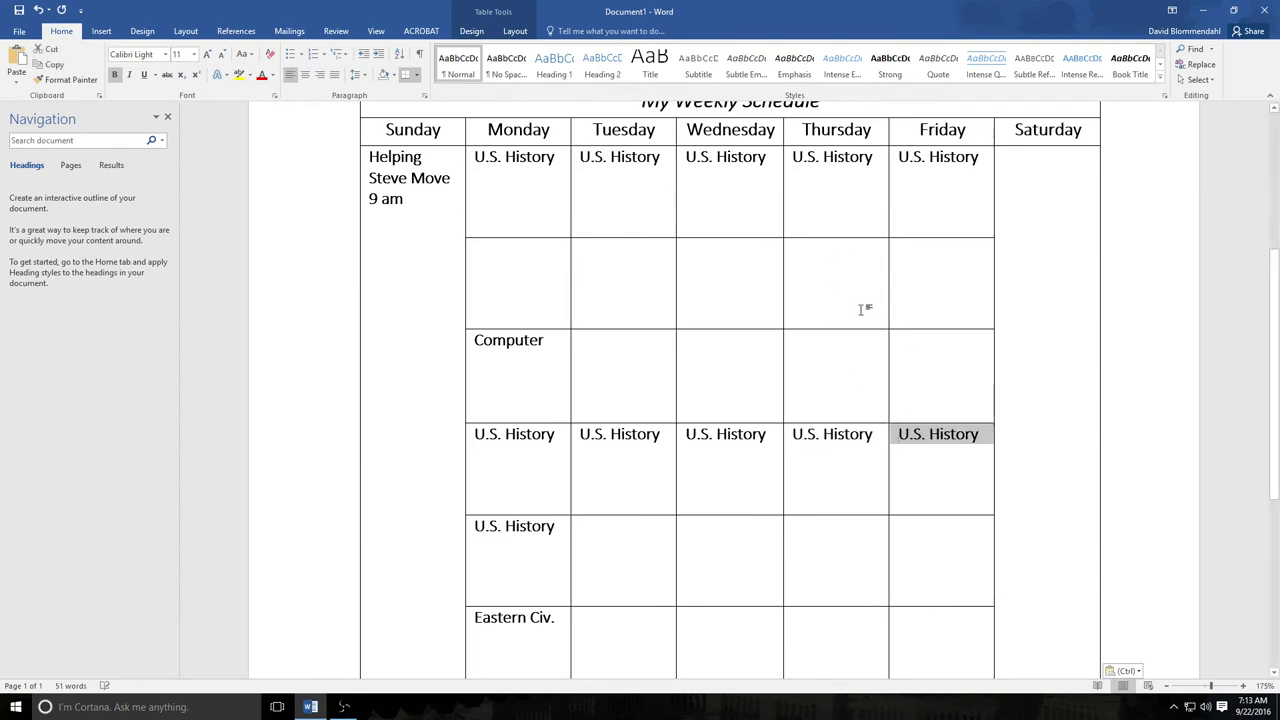
# Paste U.S. History into Tuesday through Friday of another U.S. History row.
pyautogui.scroll(-1, 623, 534)
pyautogui.click(600, 486)
pyautogui.rightClick(600, 486)
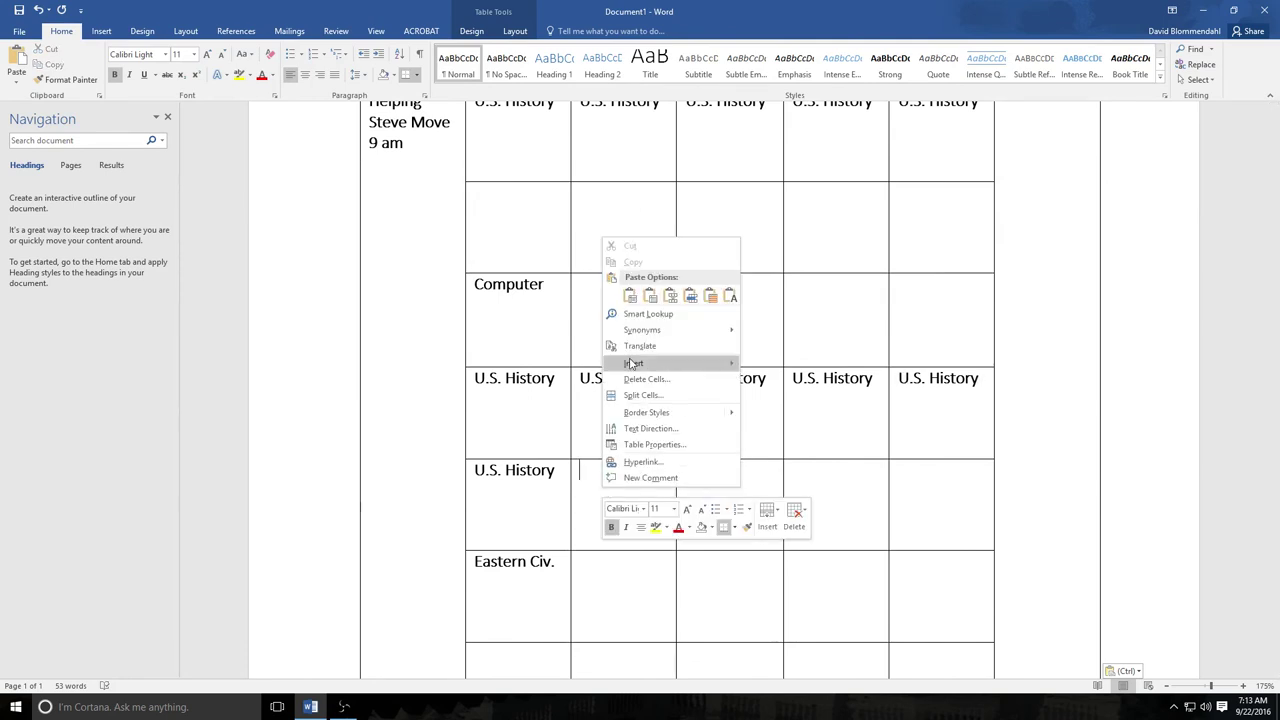
pyautogui.click(629, 296)
pyautogui.click(712, 490)
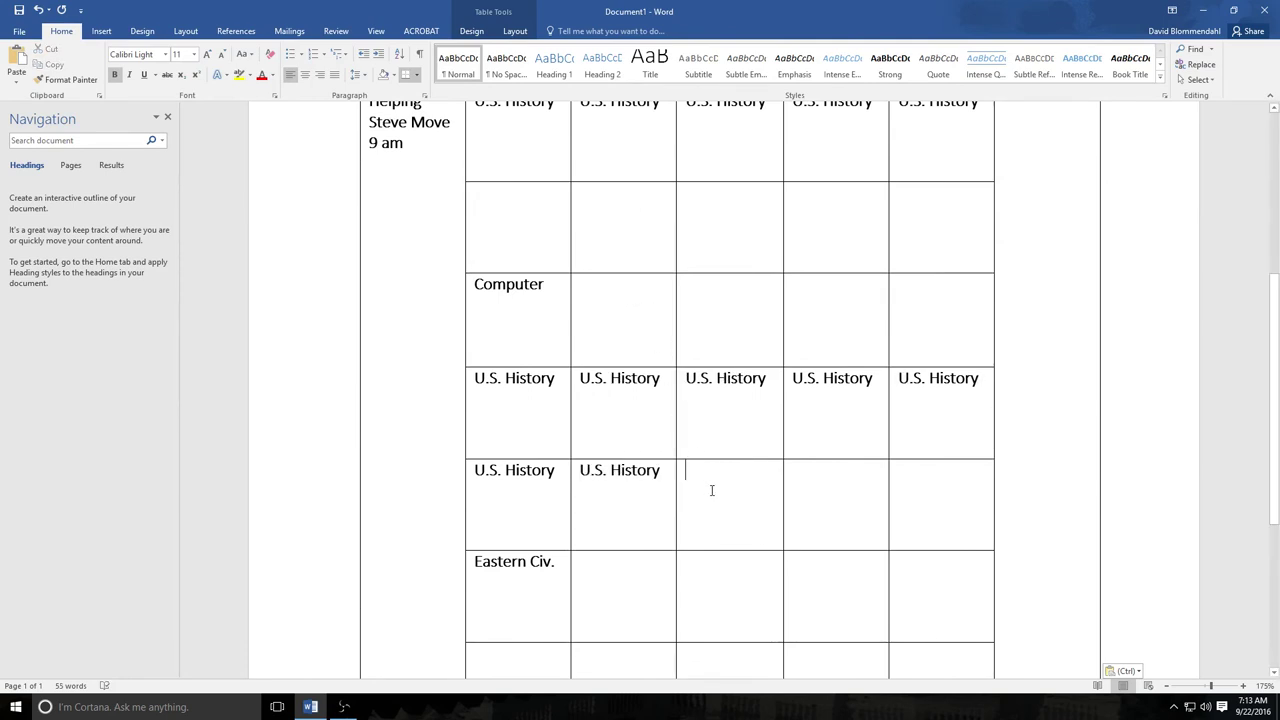
pyautogui.rightClick(712, 490)
pyautogui.click(737, 300)
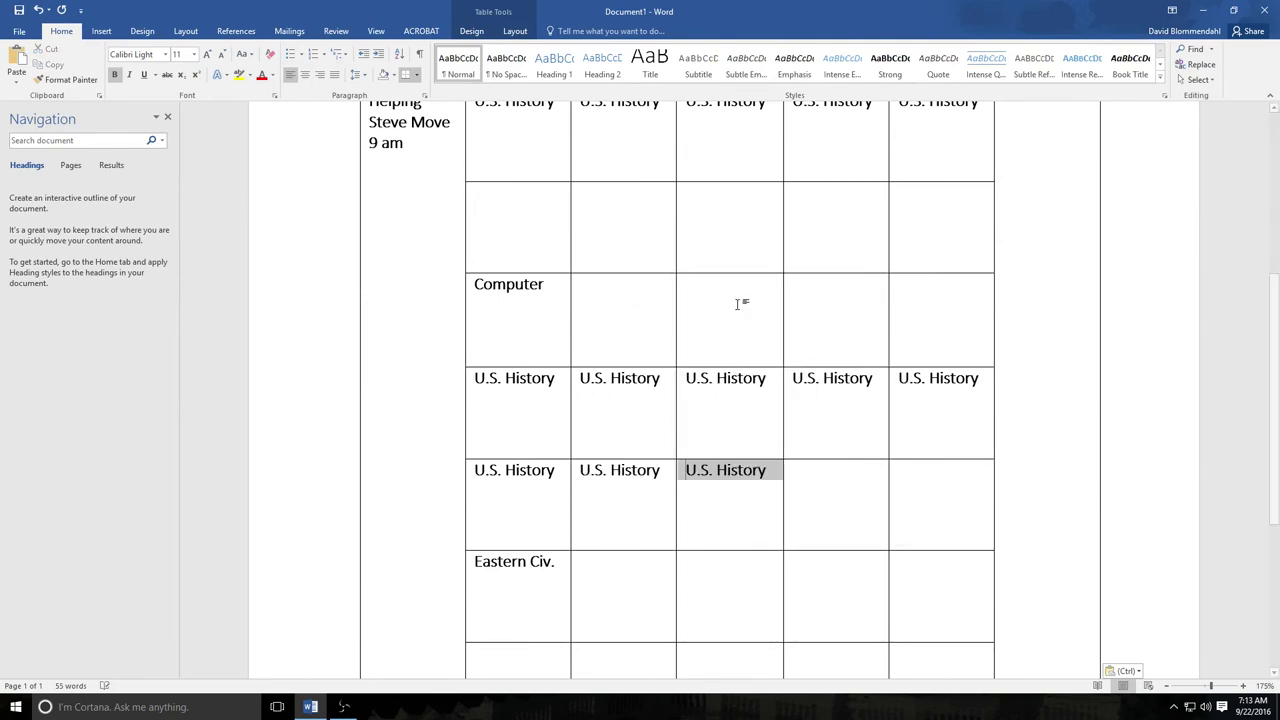
pyautogui.click(814, 486)
pyautogui.rightClick(814, 486)
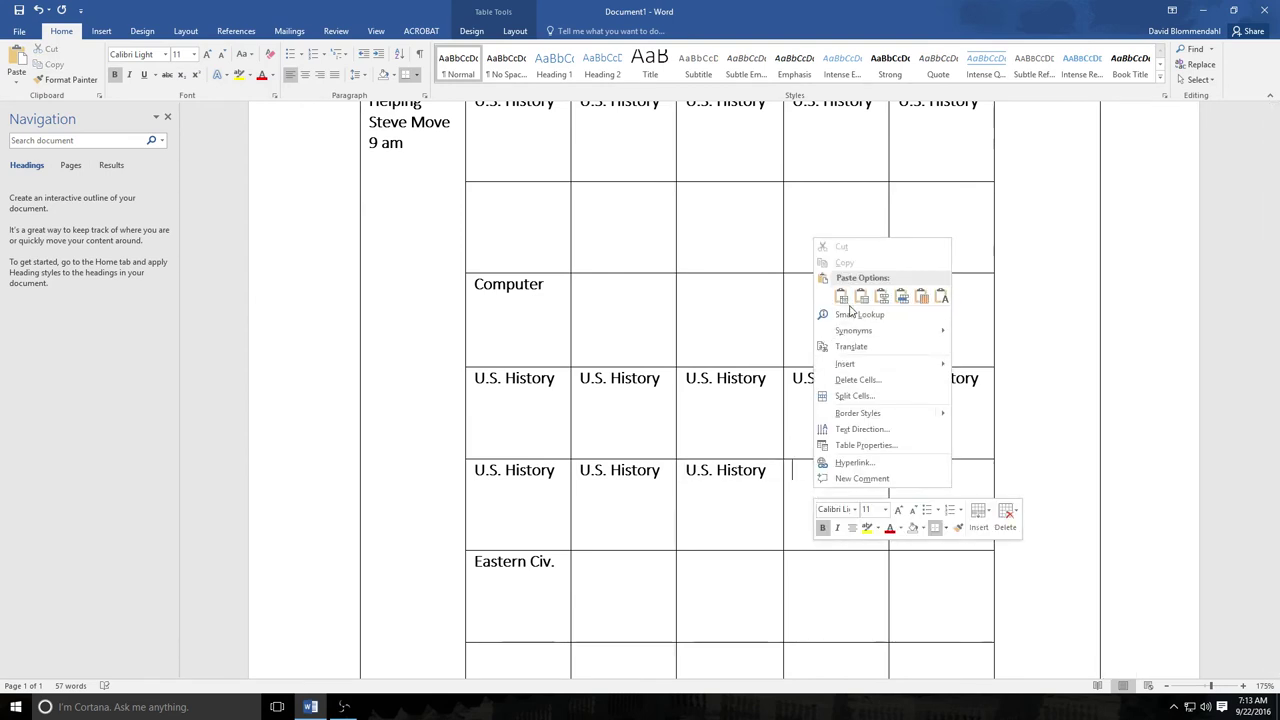
pyautogui.click(841, 297)
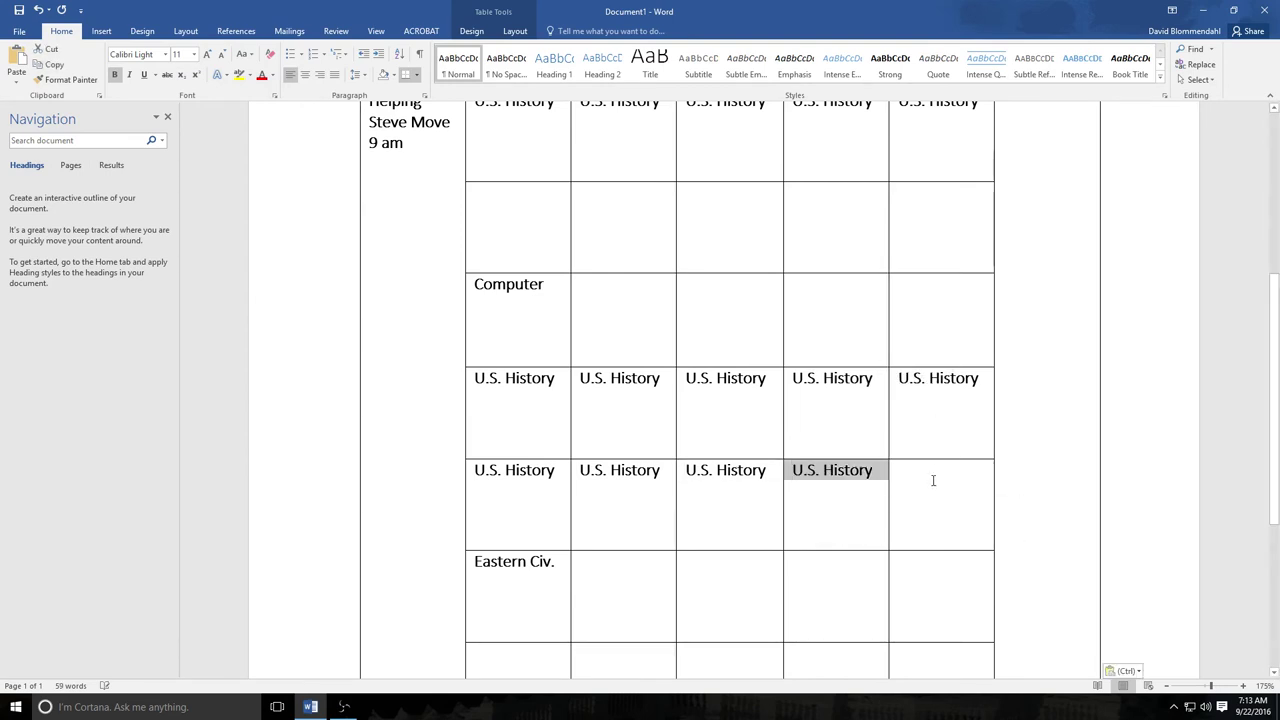
pyautogui.click(931, 478)
pyautogui.rightClick(931, 481)
pyautogui.click(966, 291)
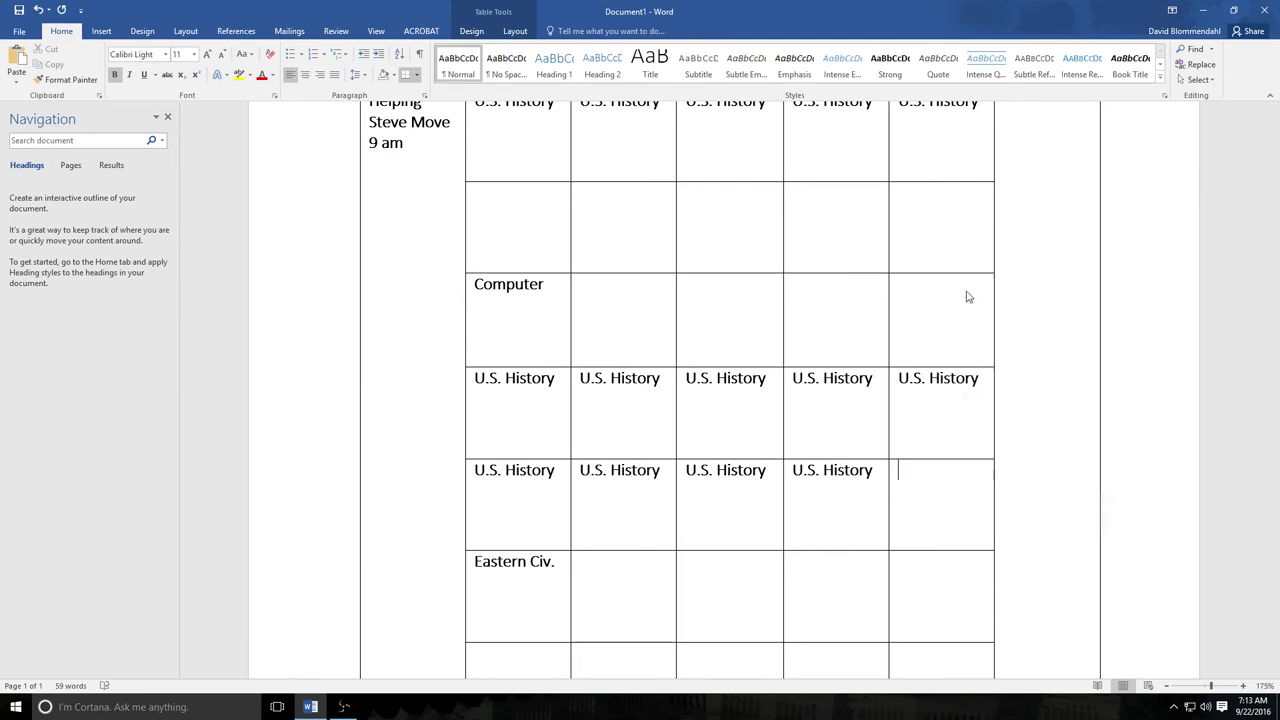
# Copy the text Eastern Civ. from its row's first cell.
pyautogui.click(560, 563)
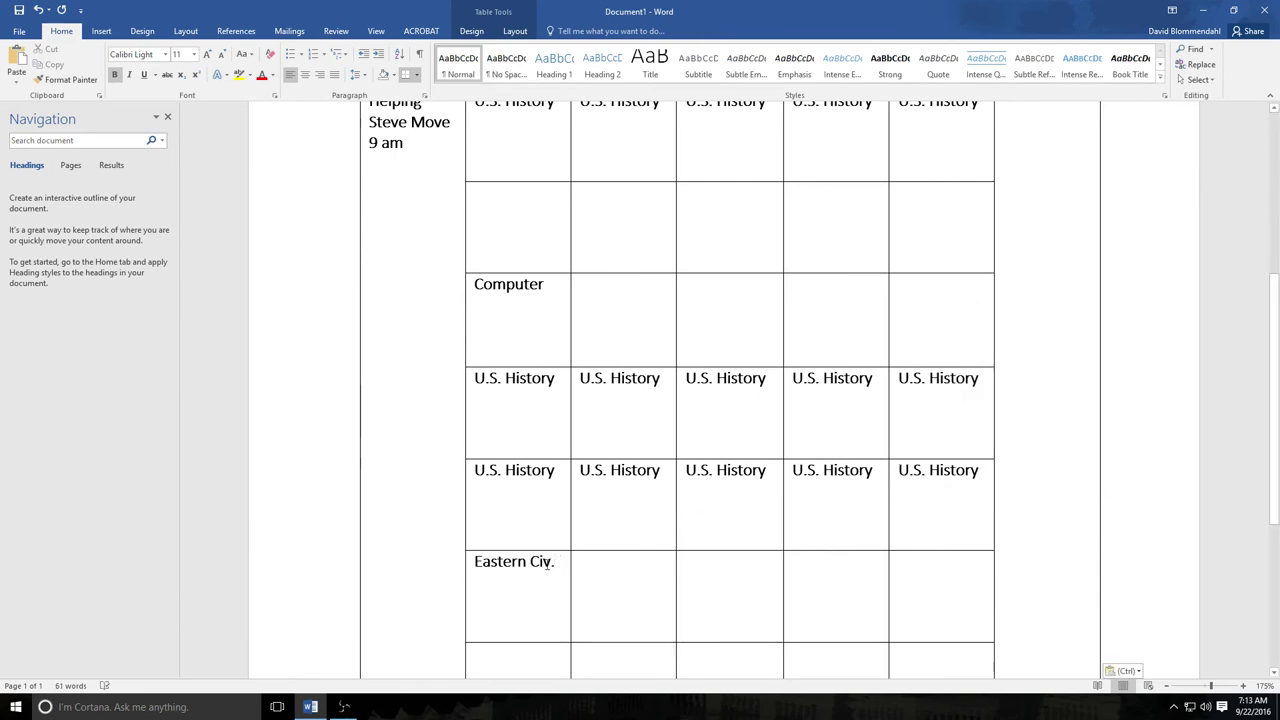
pyautogui.moveTo(543, 563); pyautogui.dragTo(480, 566)
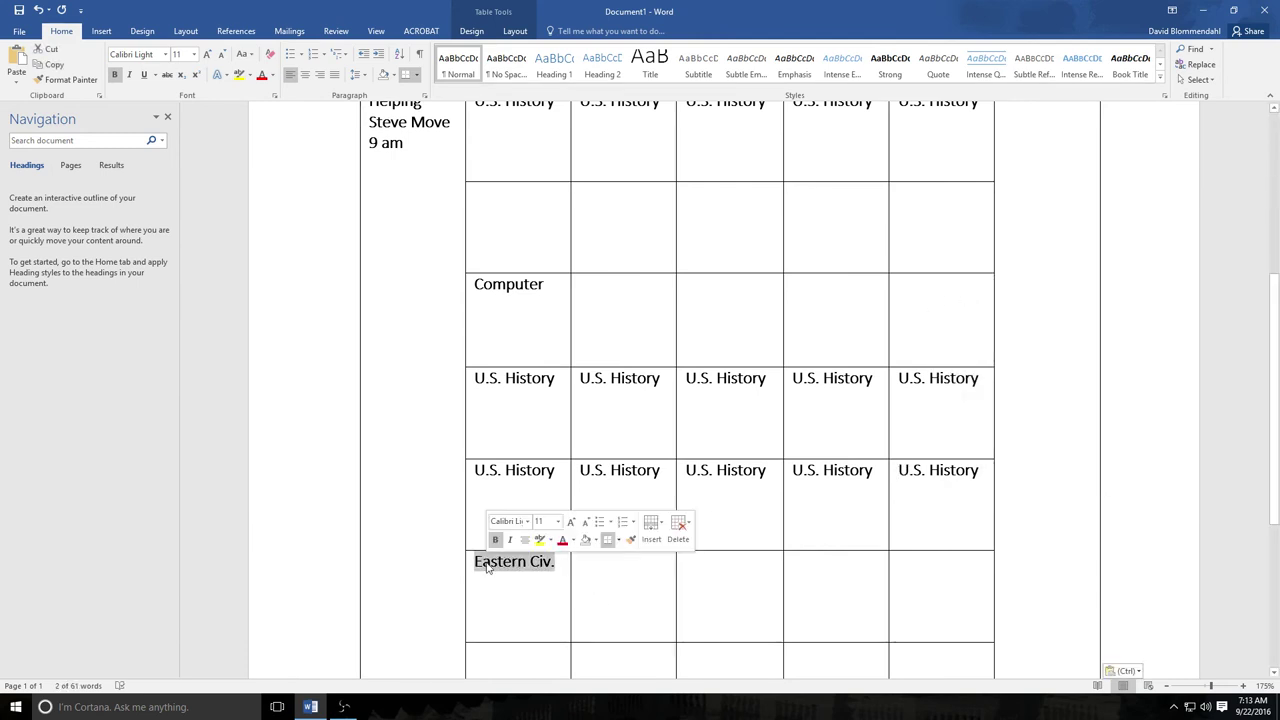
pyautogui.rightClick(487, 567)
pyautogui.click(515, 341)
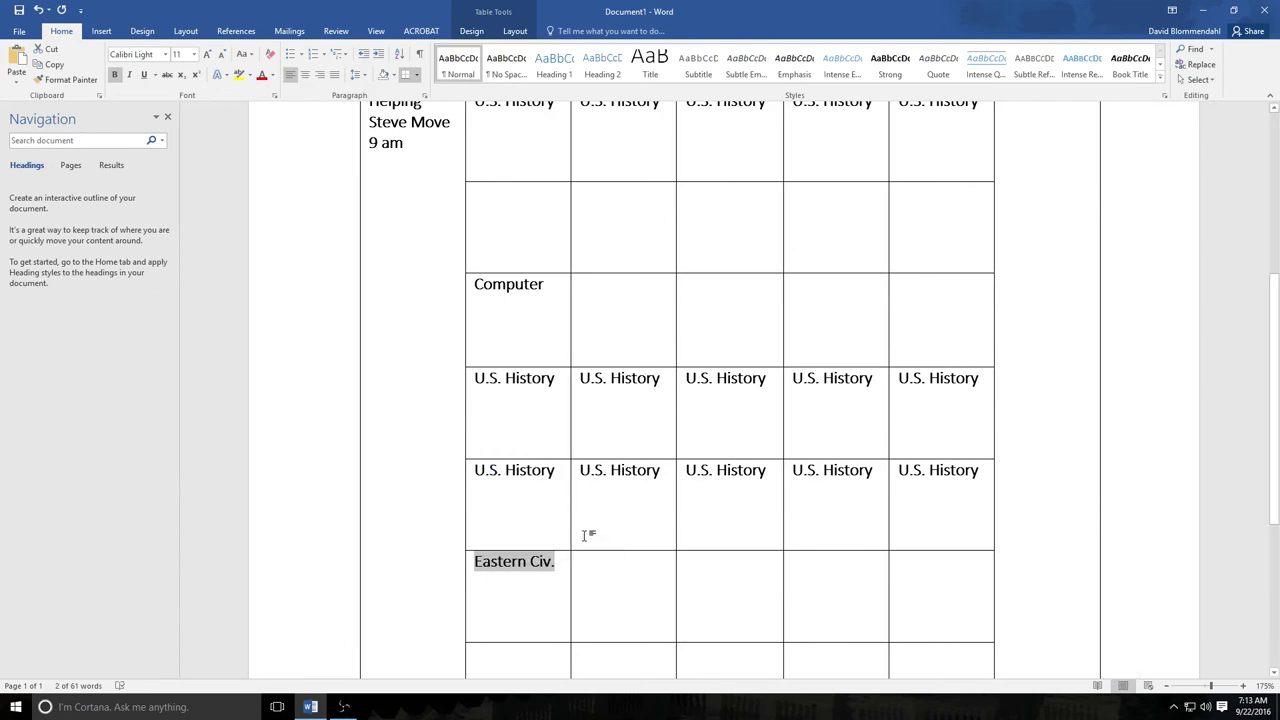
# Paste Eastern Civ. as text only into the Tuesday–Friday cells of its row.
pyautogui.click(583, 569)
pyautogui.rightClick(585, 569)
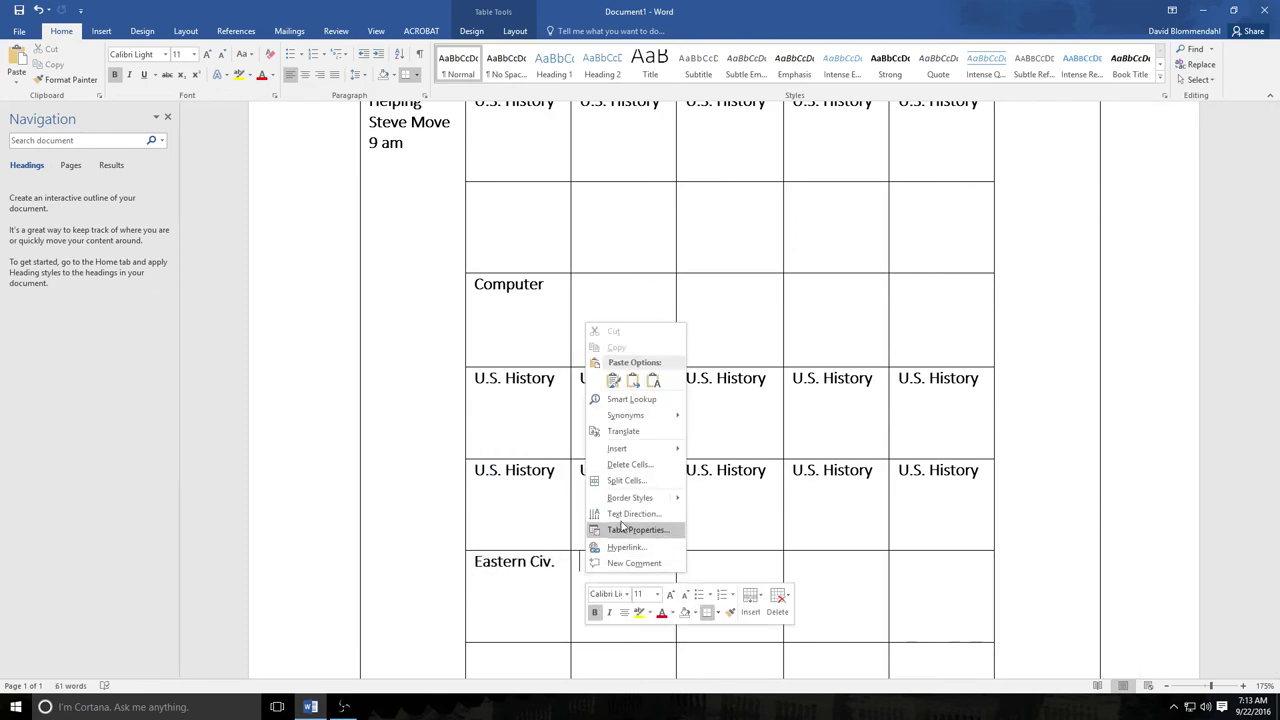
pyautogui.click(613, 380)
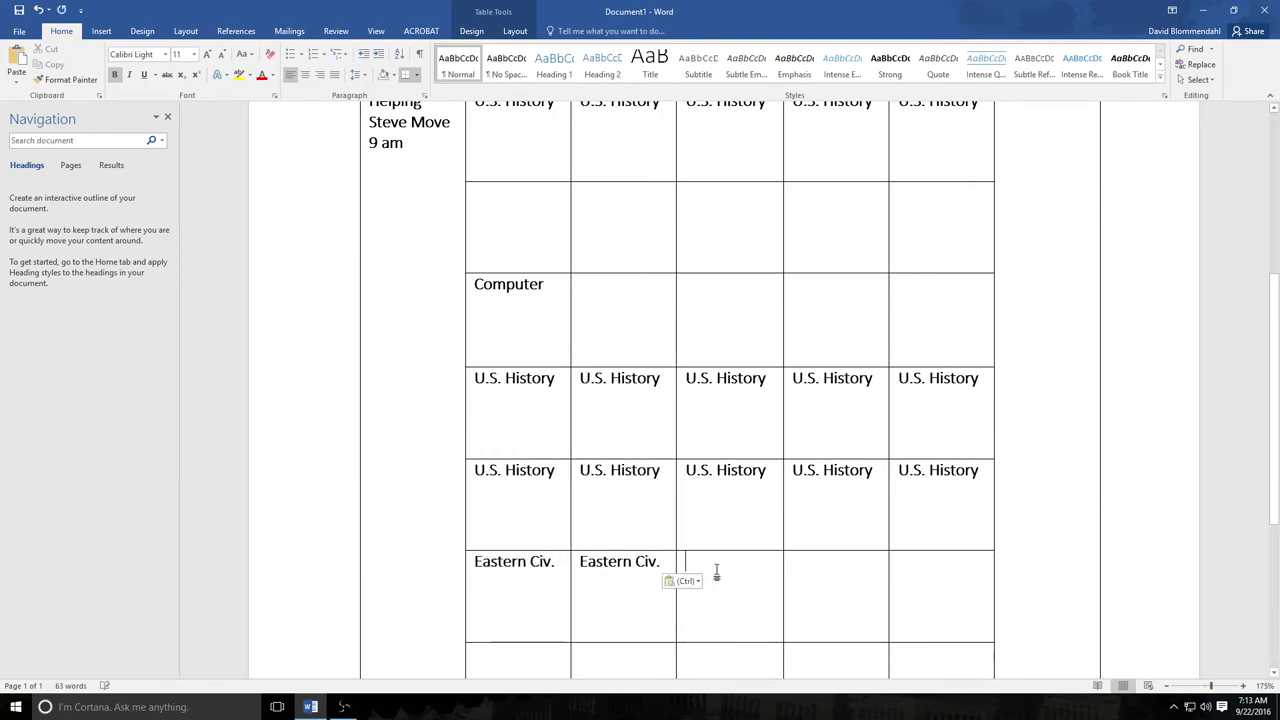
pyautogui.rightClick(716, 572)
pyautogui.click(743, 376)
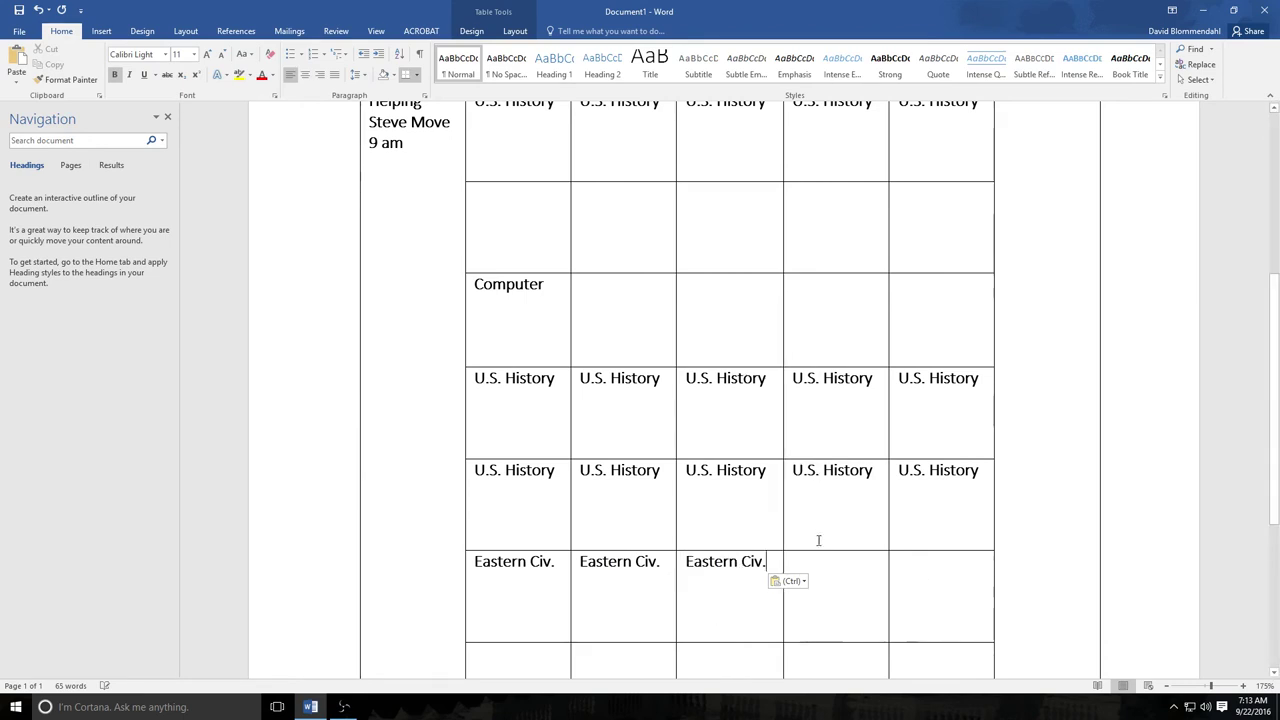
pyautogui.click(820, 569)
pyautogui.rightClick(820, 568)
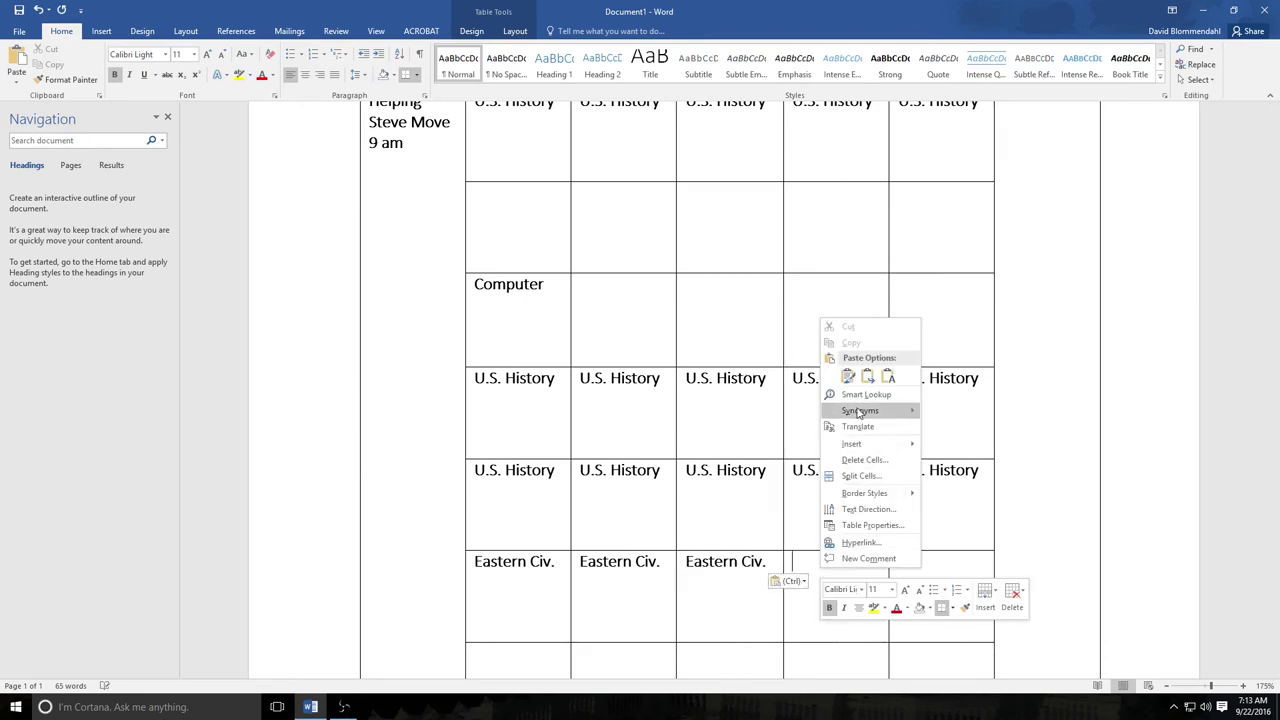
pyautogui.click(848, 377)
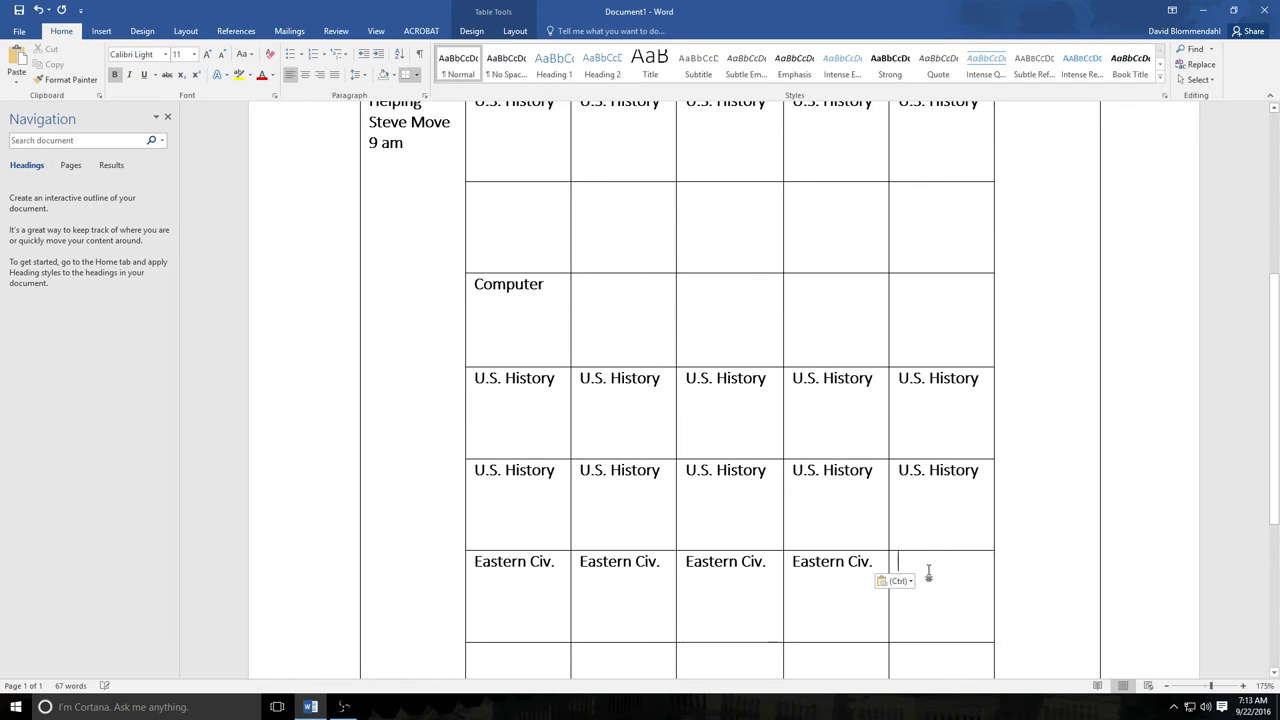
pyautogui.rightClick(928, 572)
pyautogui.click(953, 378)
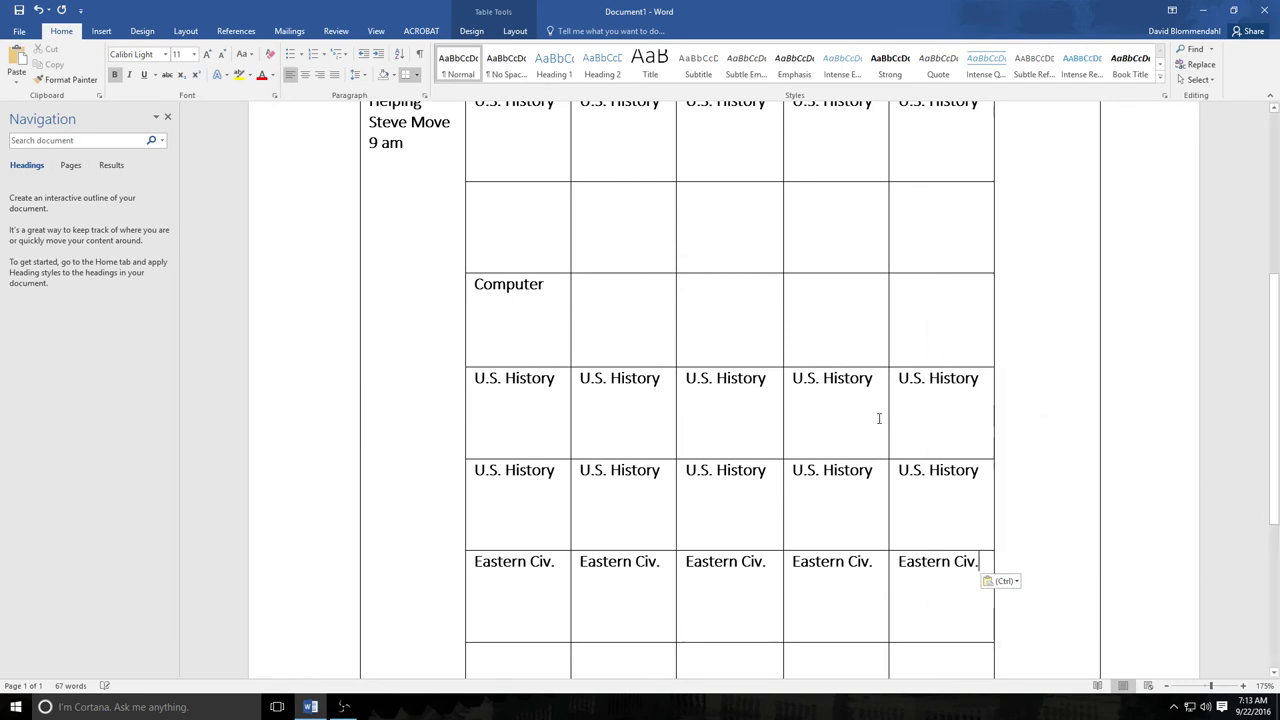
# Copy the word Computer from the Computer row.
pyautogui.moveTo(547, 287); pyautogui.dragTo(473, 287)
pyautogui.rightClick(481, 289)
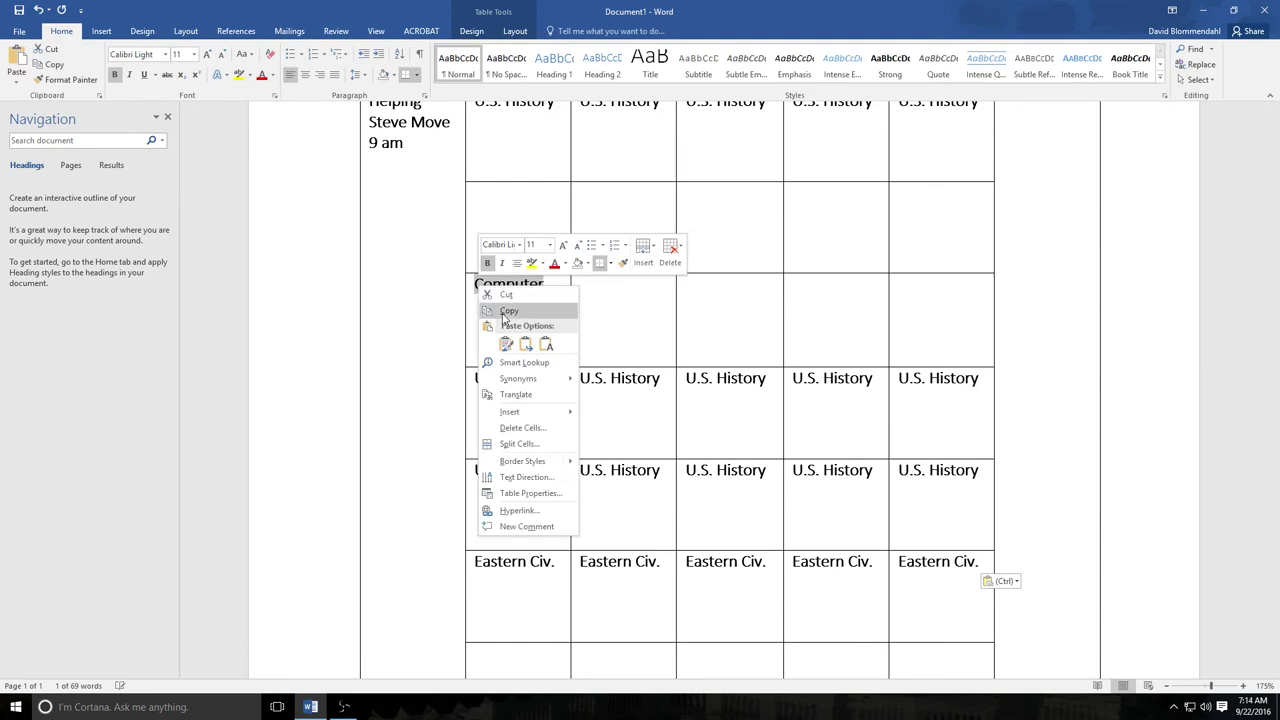
pyautogui.click(509, 310)
# Paste Computer as text only into the Tuesday–Friday cells of the Computer row.
pyautogui.click(609, 318)
pyautogui.rightClick(609, 318)
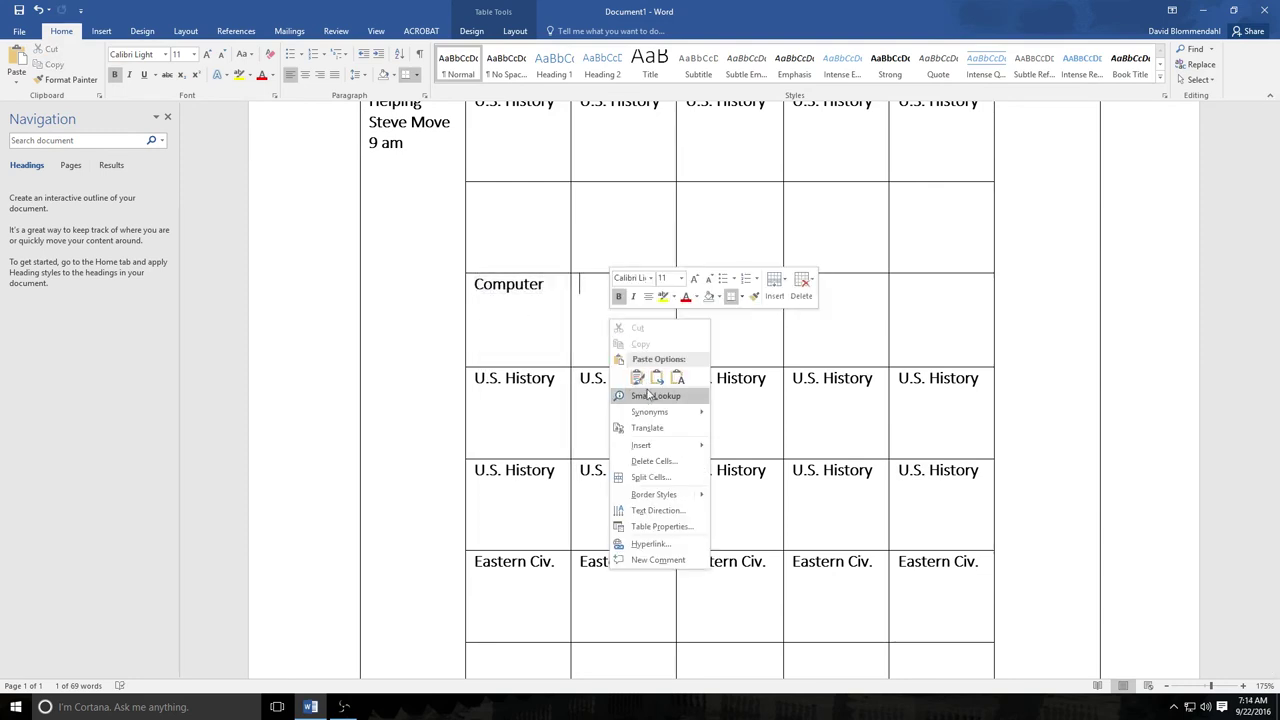
pyautogui.click(634, 376)
pyautogui.rightClick(710, 311)
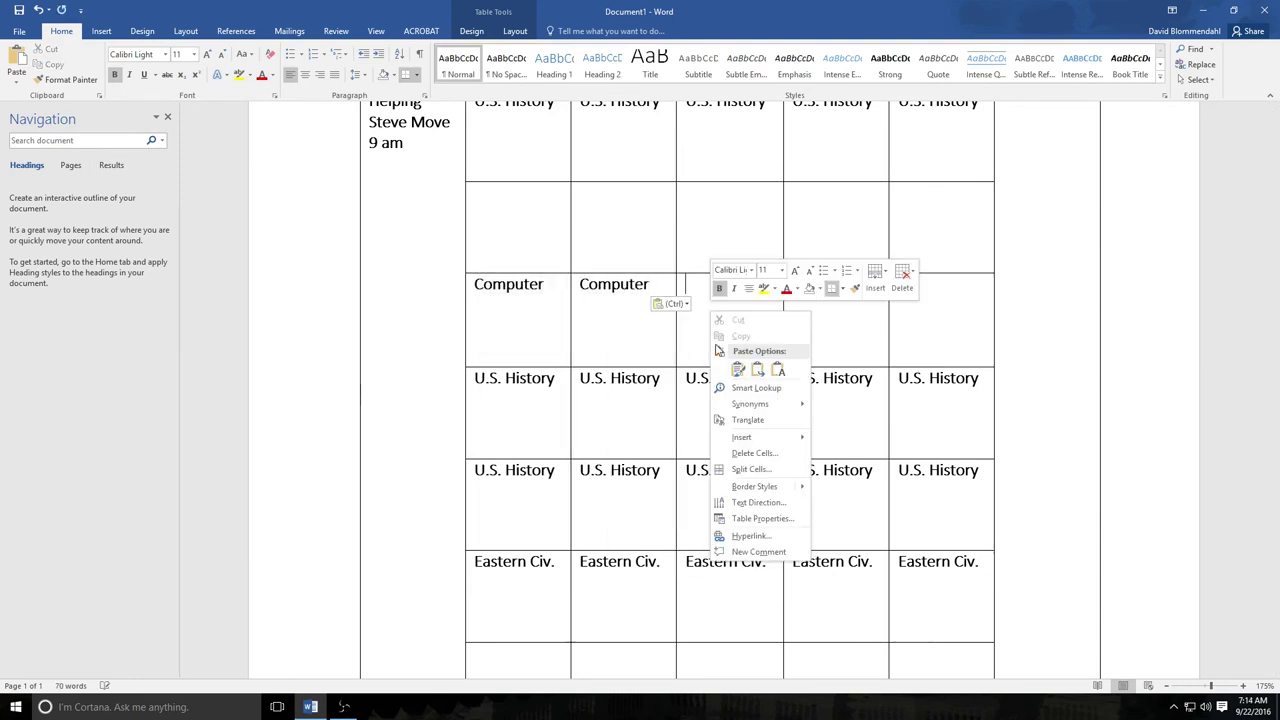
pyautogui.click(735, 368)
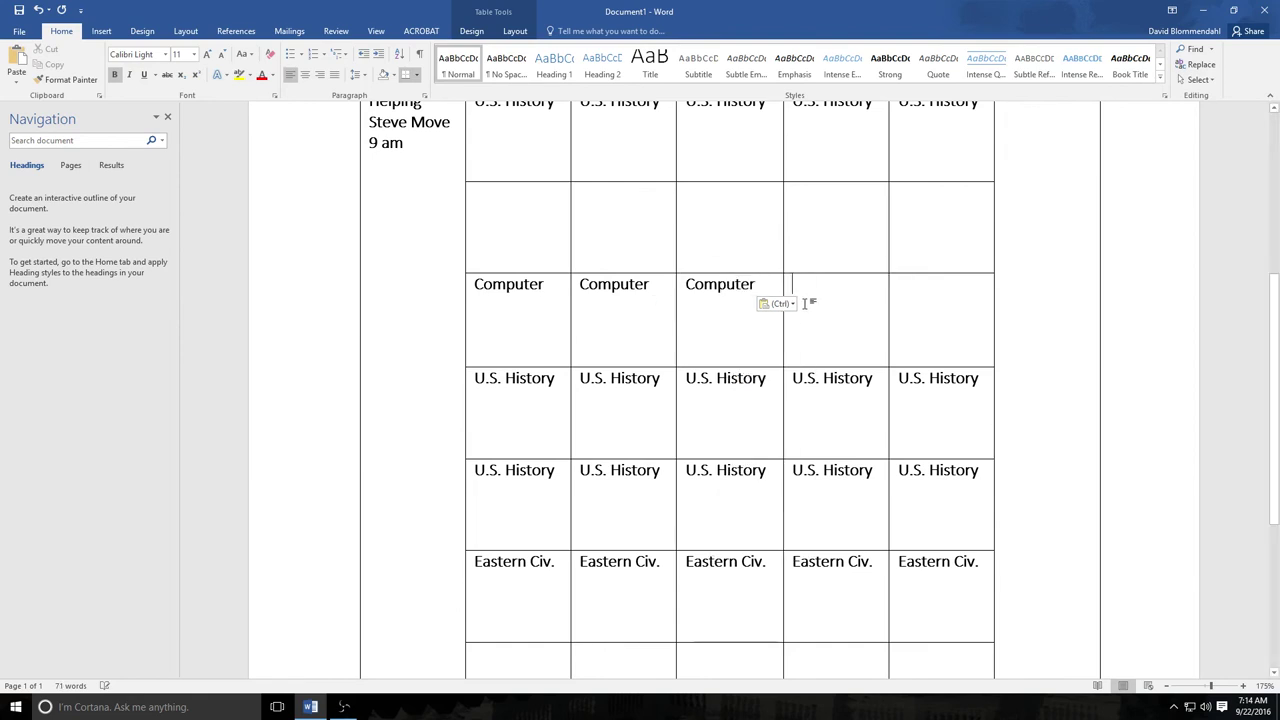
pyautogui.rightClick(804, 303)
pyautogui.click(829, 360)
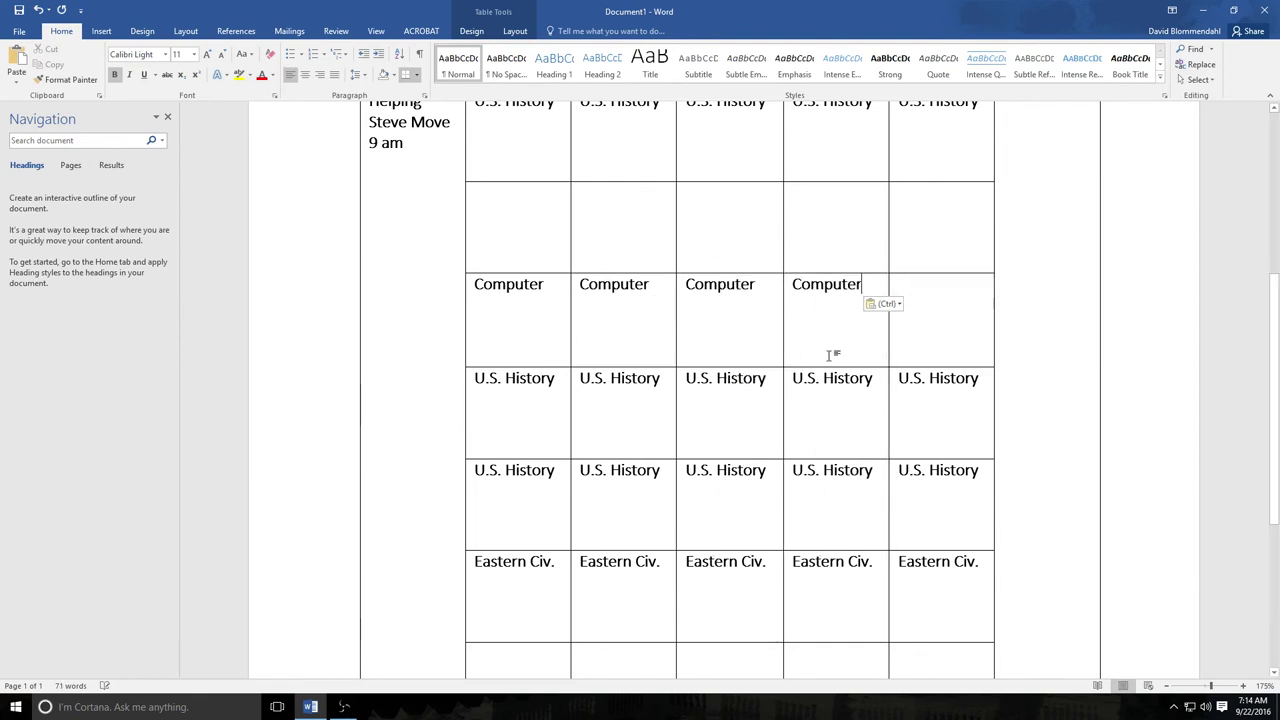
pyautogui.rightClick(928, 306)
pyautogui.click(953, 364)
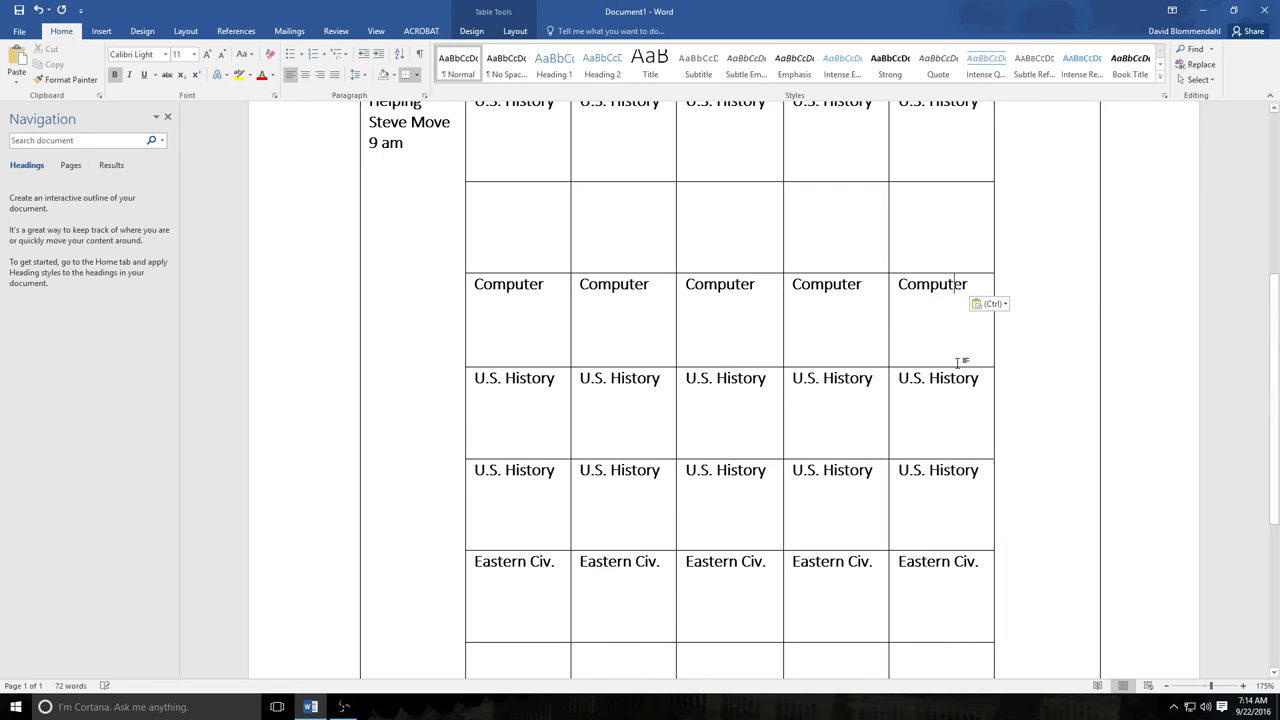
pyautogui.scroll(3, 1010, 413)
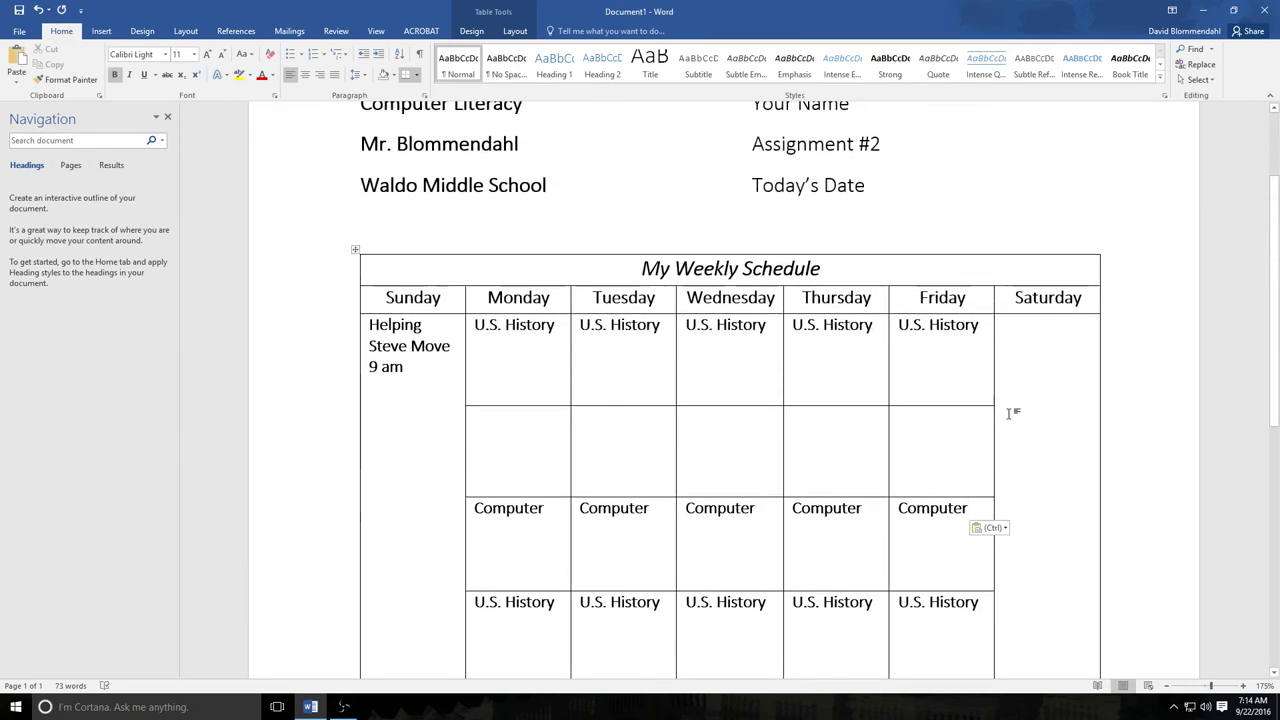
# Enter a friend's volleyball games, Mark Twain, and 10:30 am in the first Saturday cell.
pyautogui.click(1016, 353)
pyautogui.write('Em')
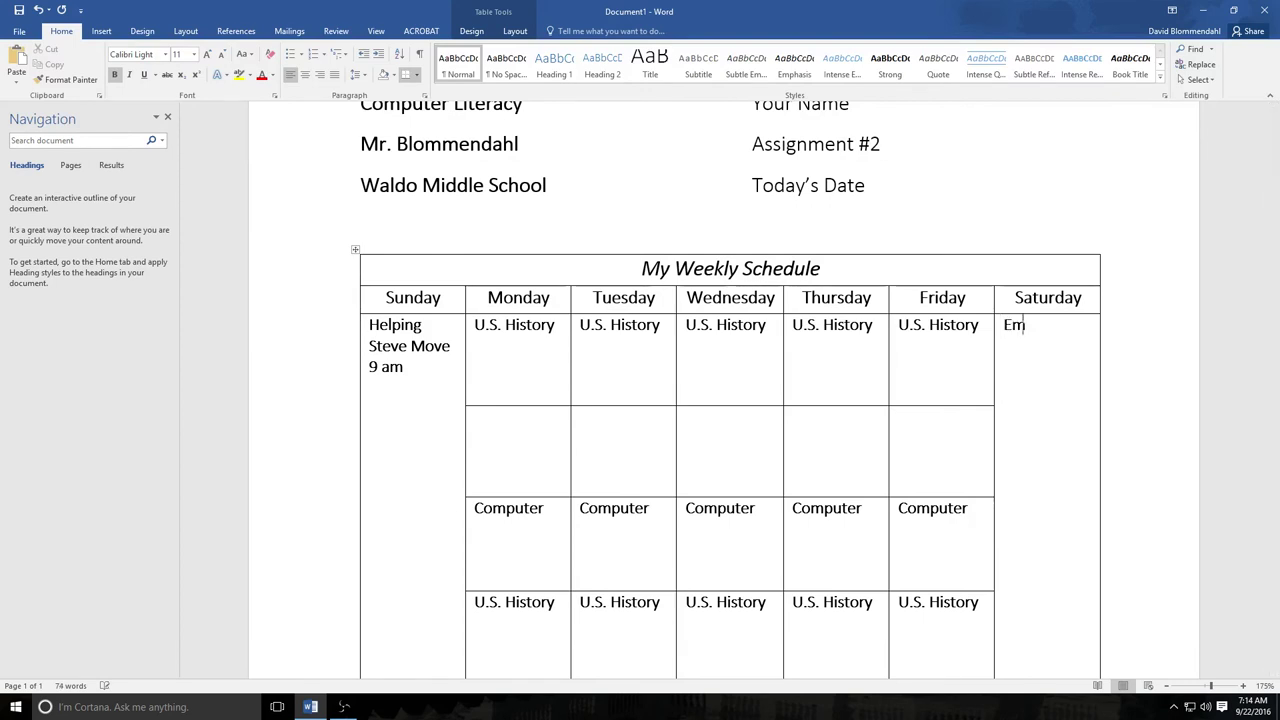
pyautogui.write("ma's Volleyball ")
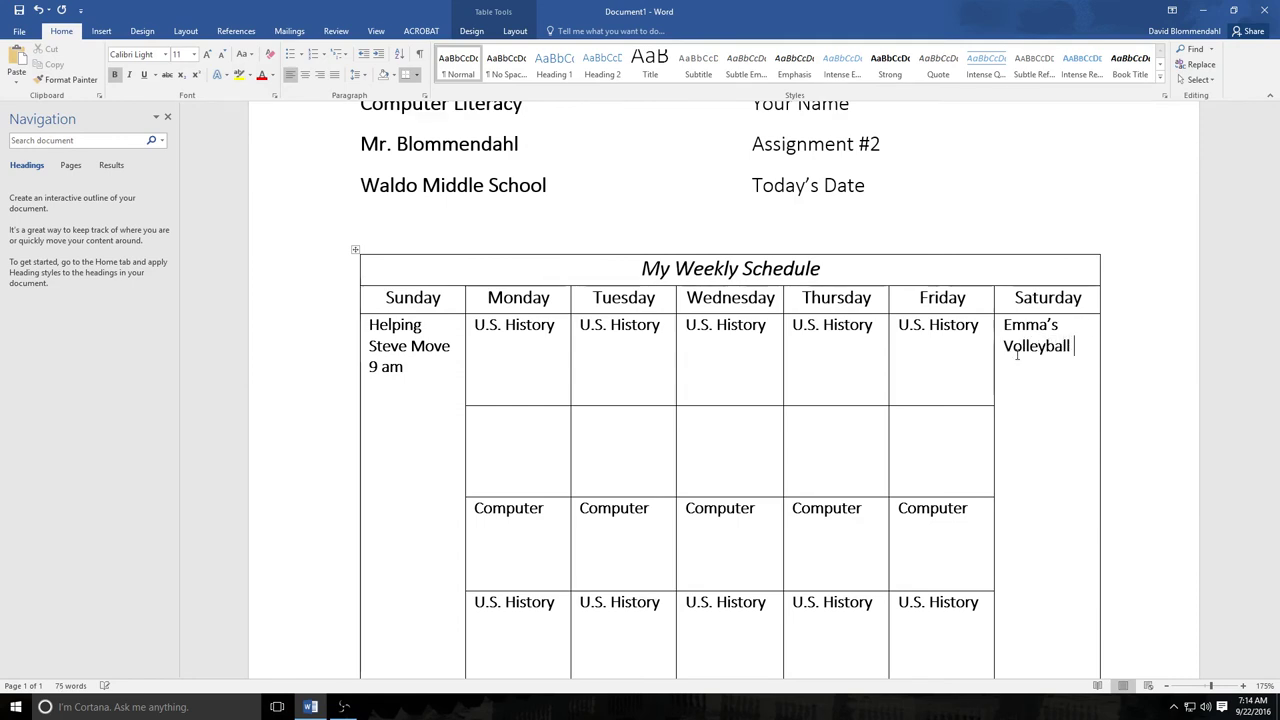
pyautogui.write('Game')
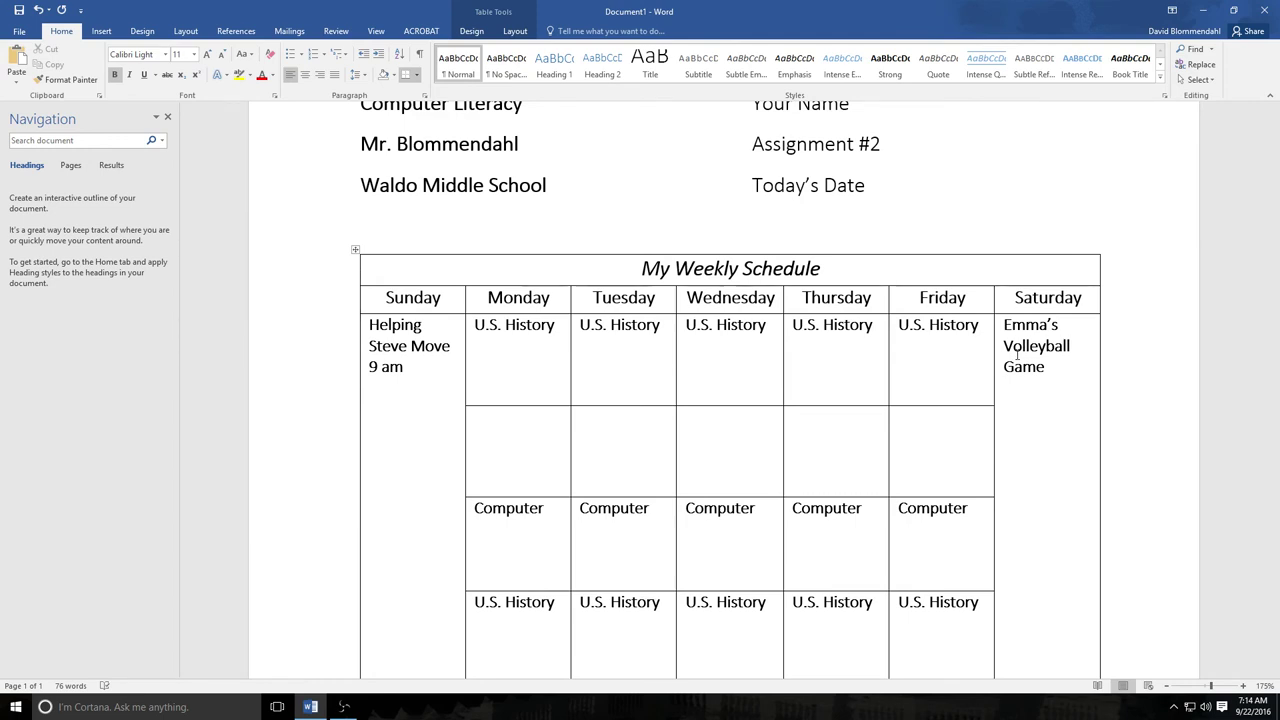
pyautogui.write('sMark Twain')
pyautogui.press('Return')
pyautogui.write('10:30 am')
# Scroll up and down through the schedule table to review all entries.
pyautogui.scroll(1, 1040, 494)
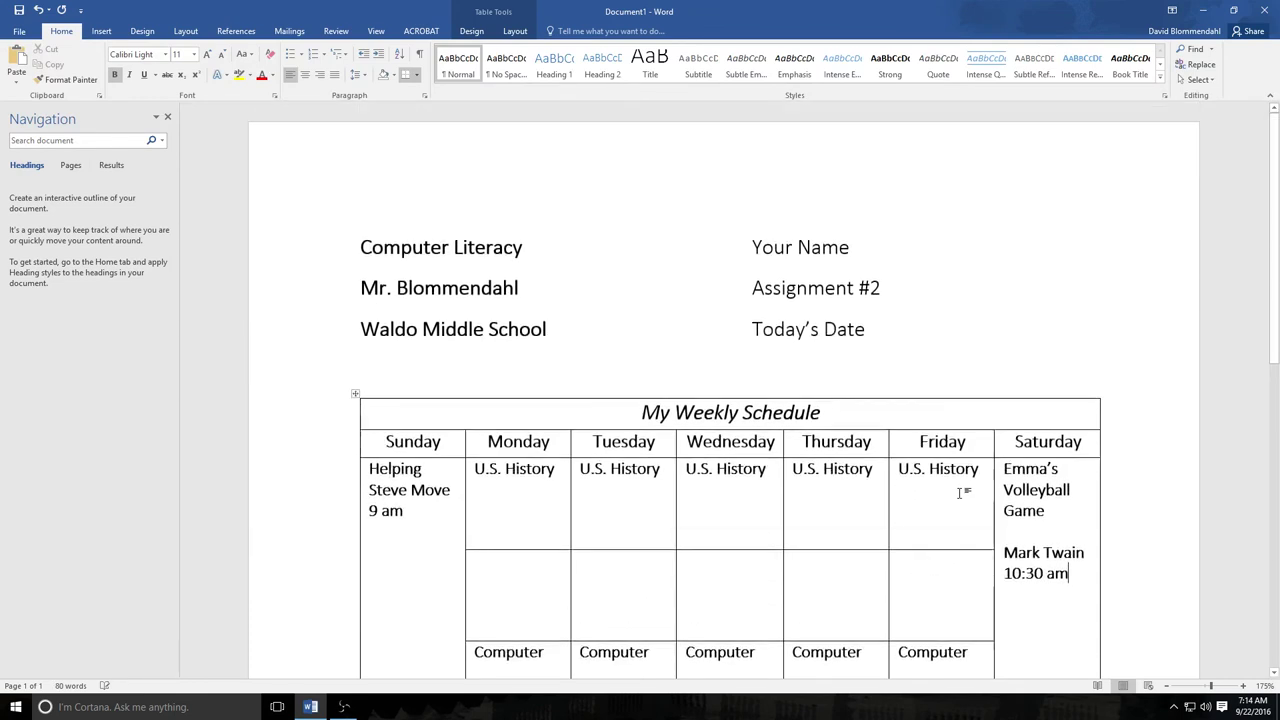
pyautogui.scroll(-5, 960, 491)
pyautogui.scroll(5, 960, 493)
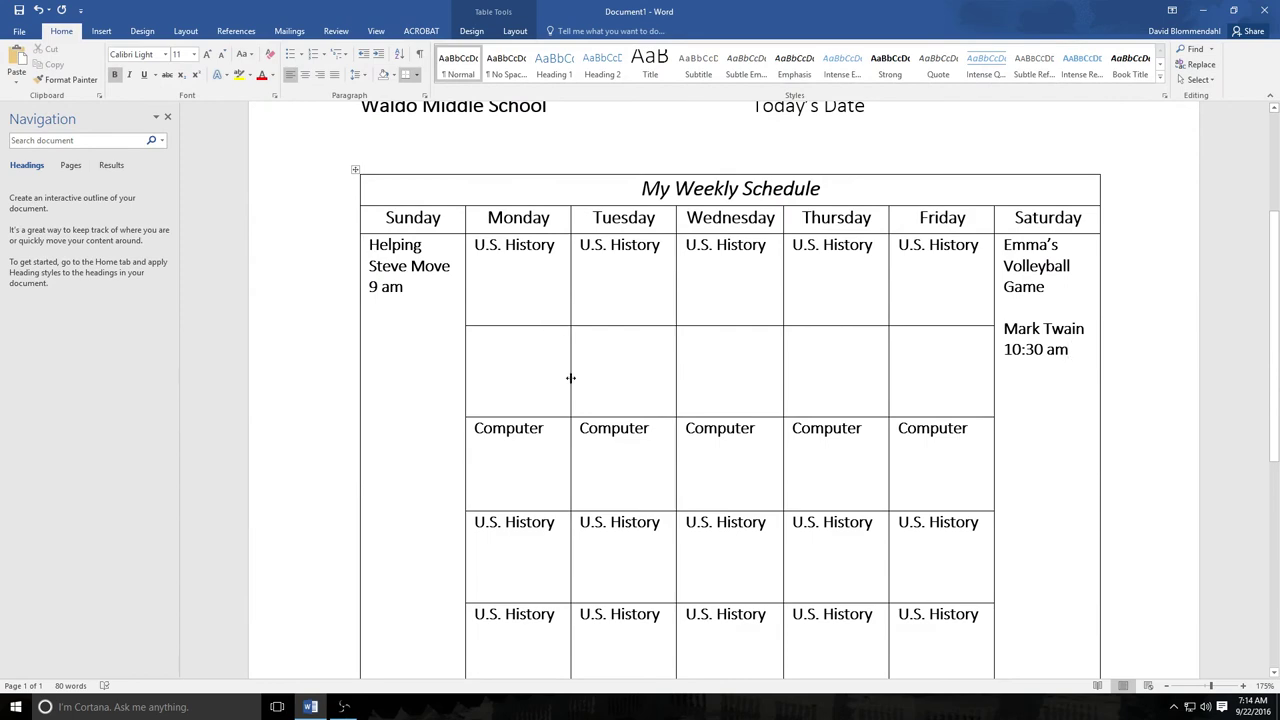
pyautogui.scroll(-5, 571, 377)
pyautogui.scroll(6, 571, 377)
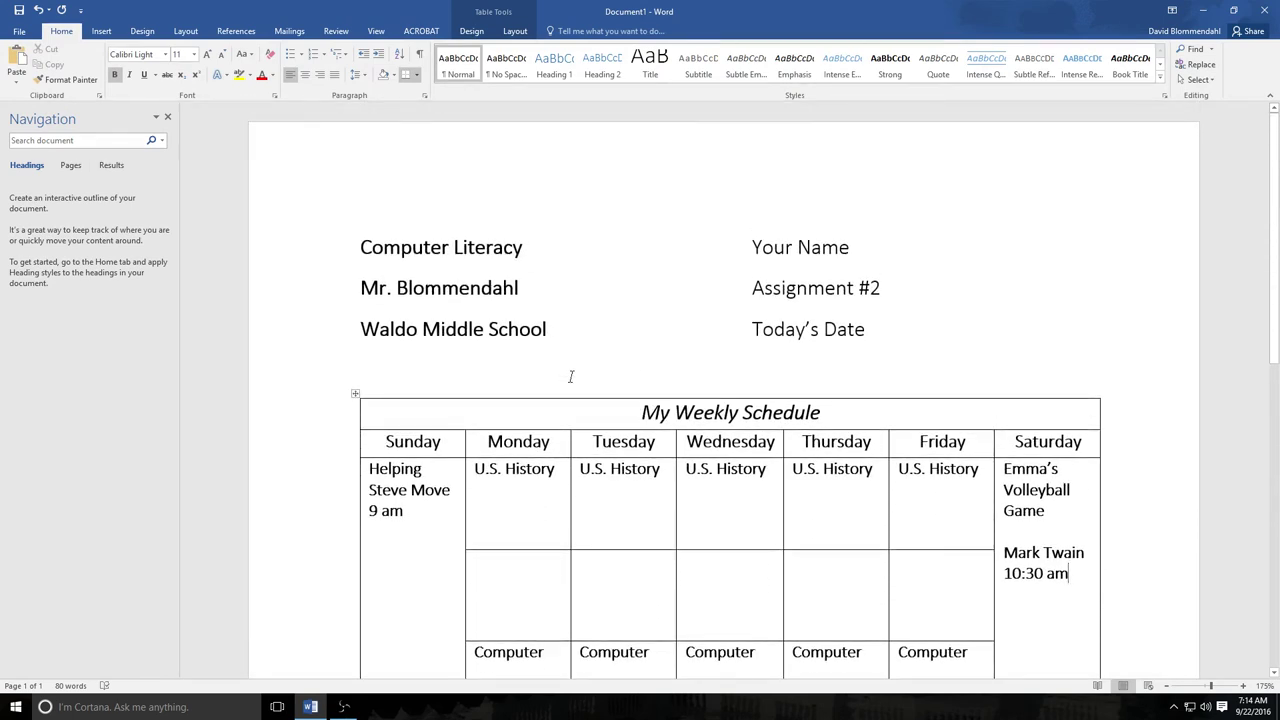
pyautogui.scroll(-5, 571, 377)
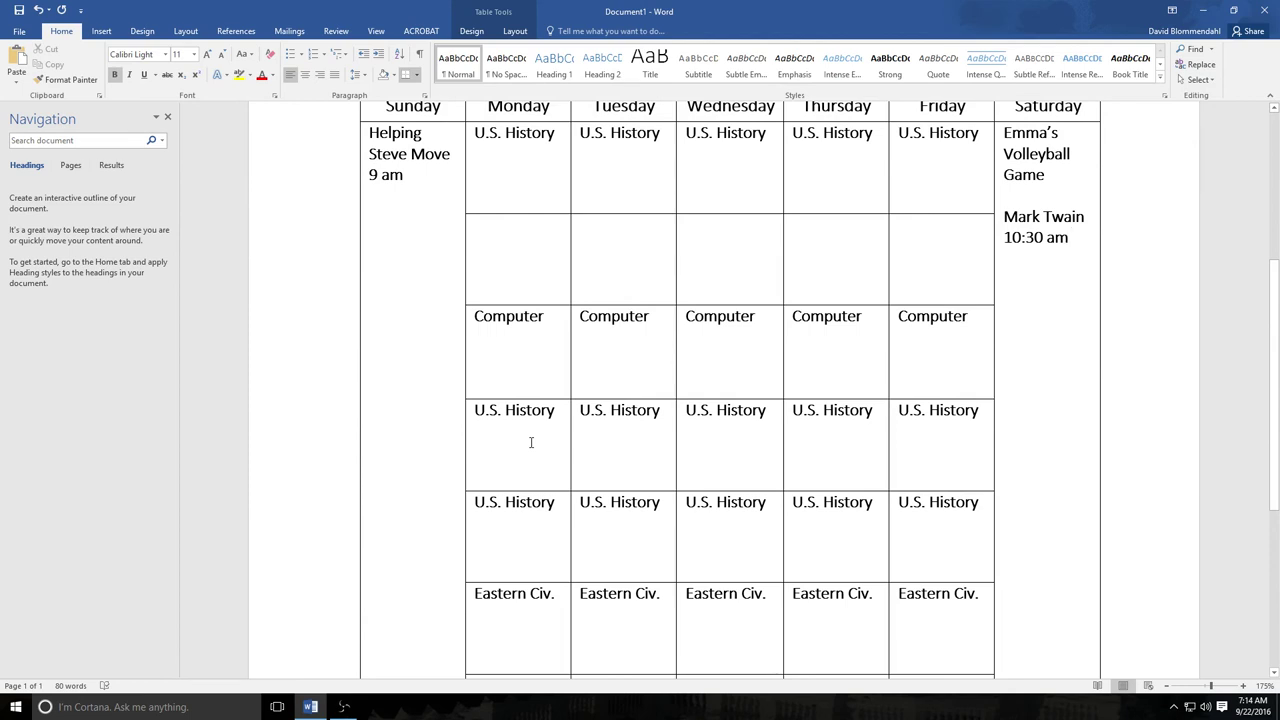
pyautogui.scroll(3, 914, 485)
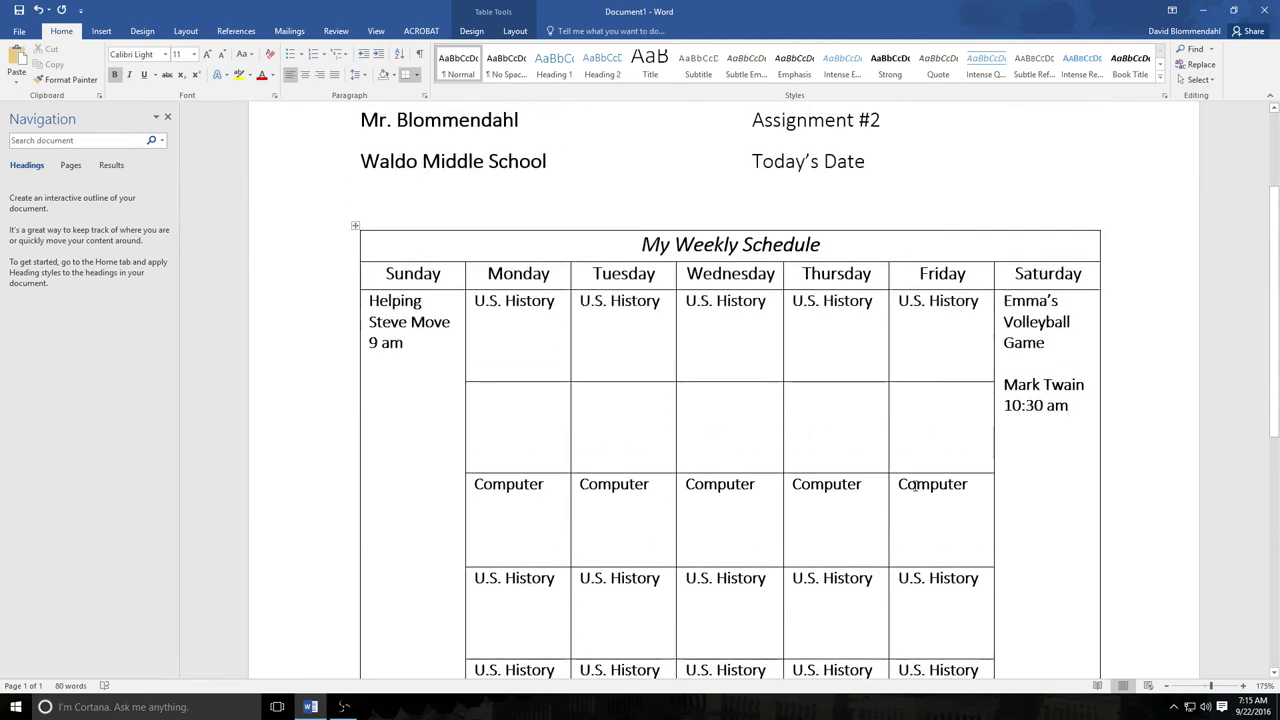
pyautogui.scroll(-3, 914, 485)
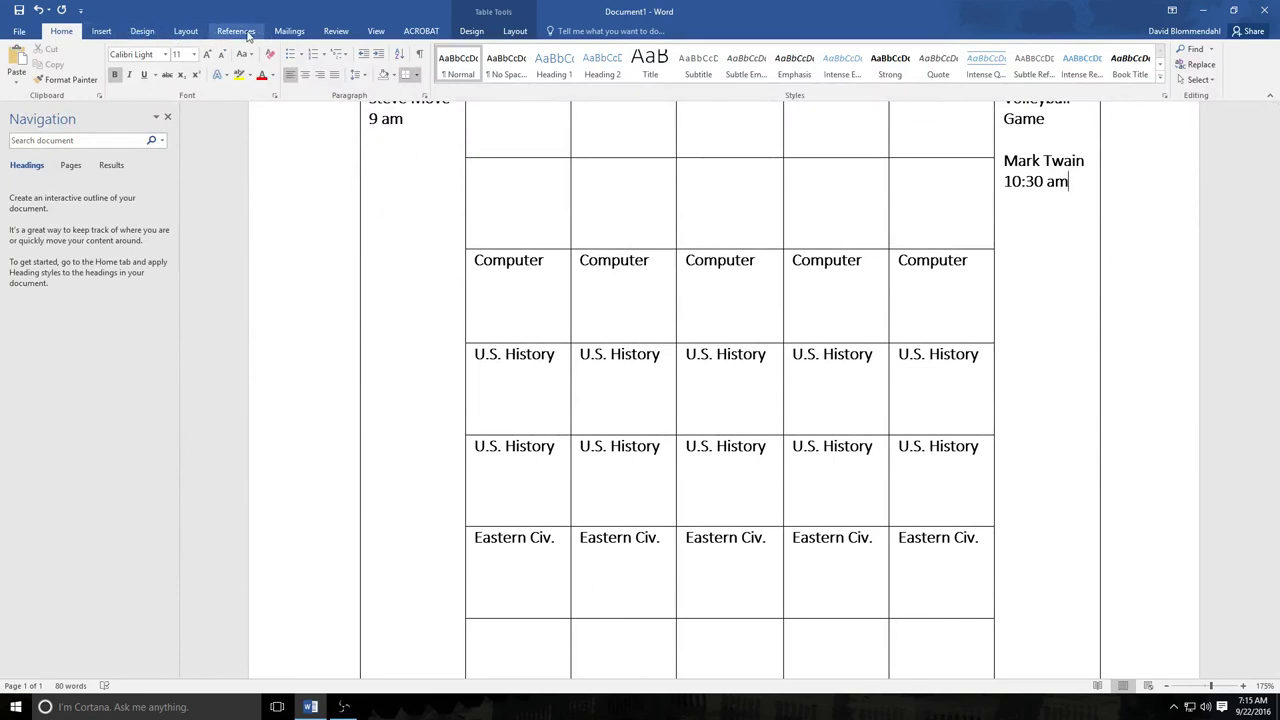
# Preview the document in One Page view, then return to 100% zoom.
pyautogui.click(376, 31)
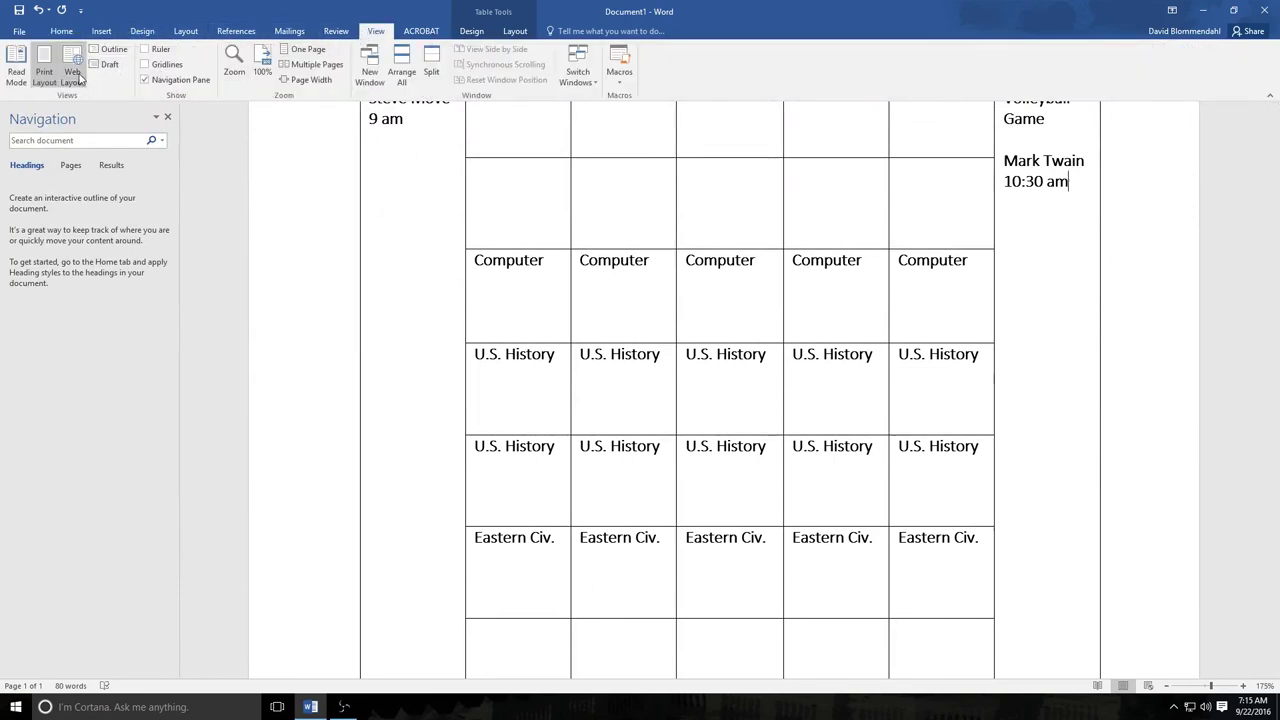
pyautogui.click(296, 52)
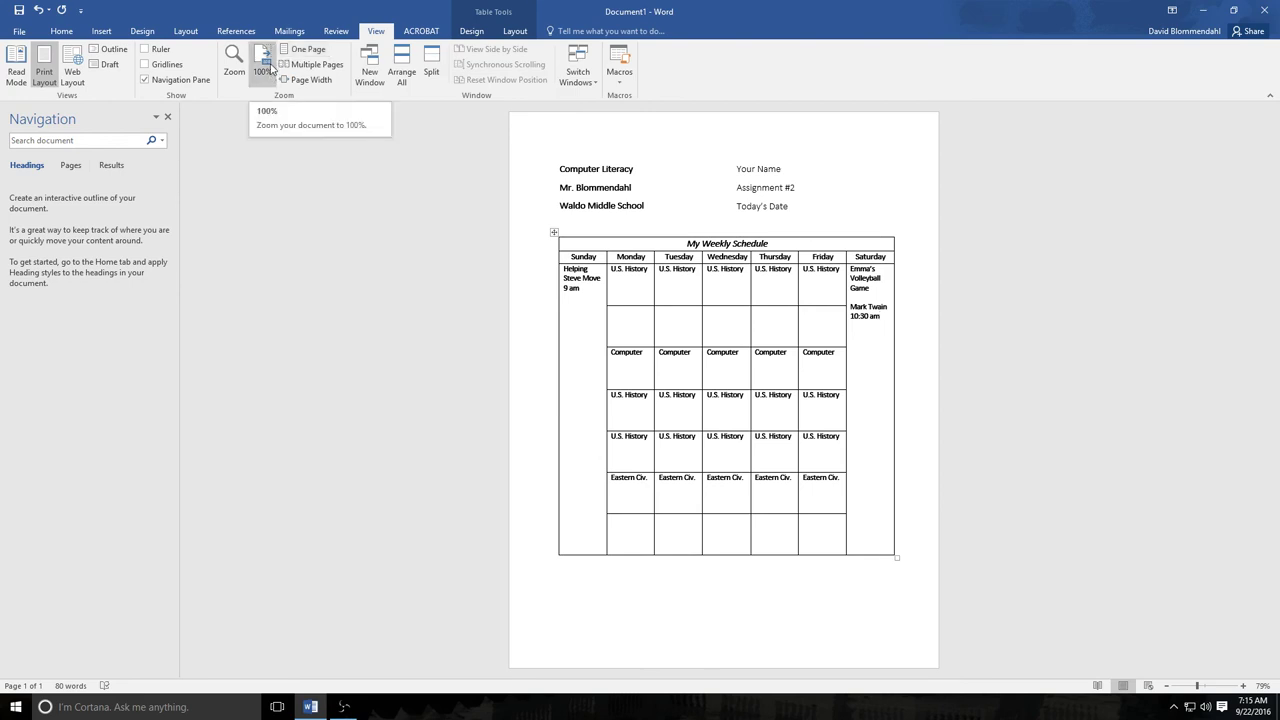
pyautogui.click(264, 62)
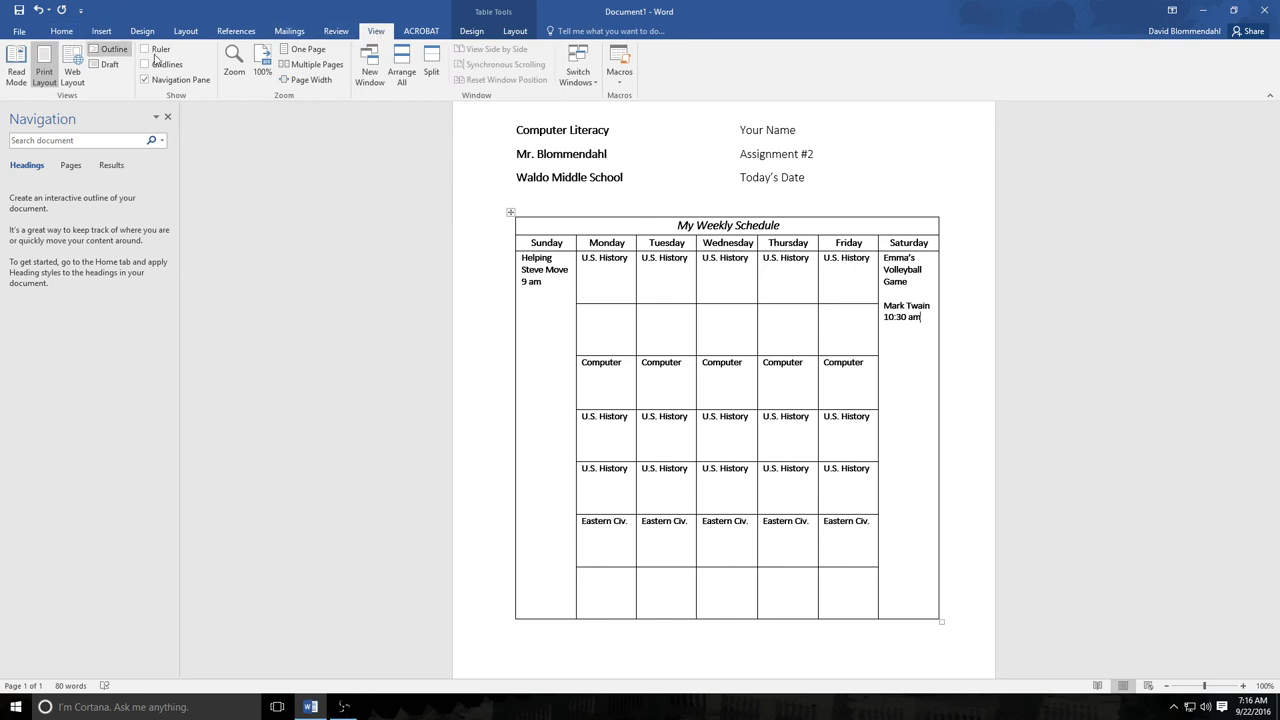
# Set the document zoom to 200% through the Zoom dialog.
pyautogui.click(236, 62)
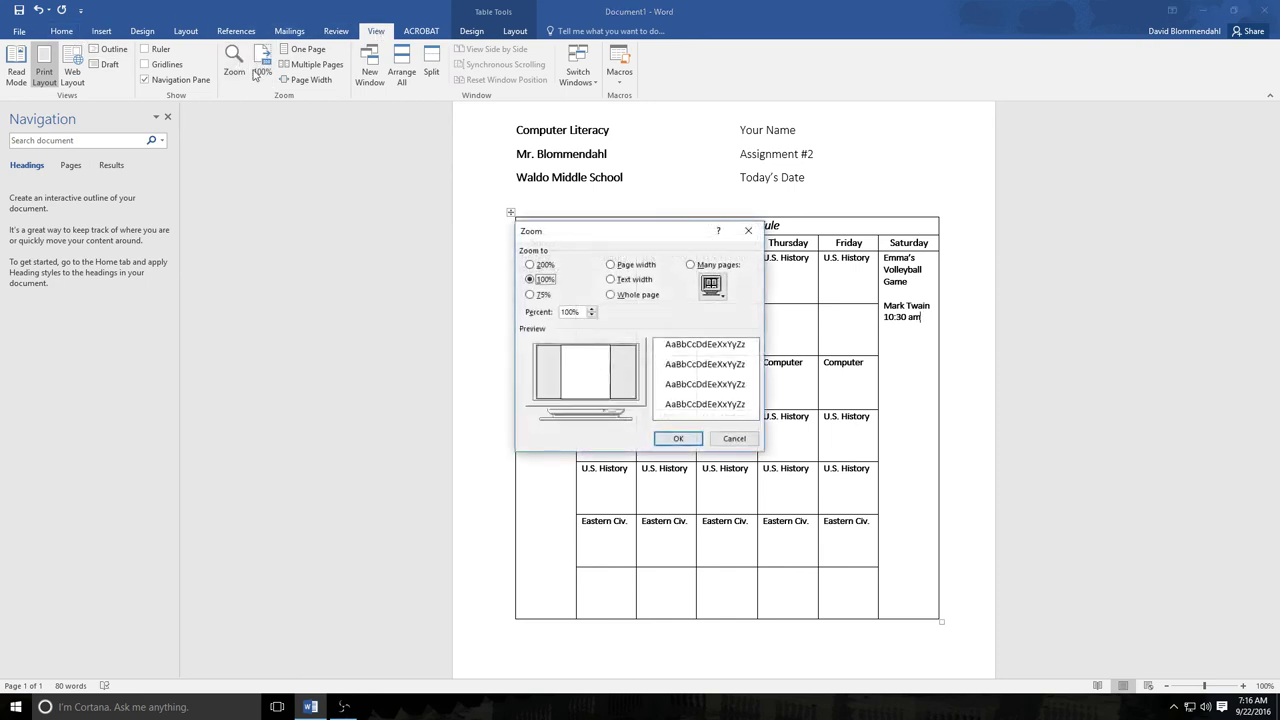
pyautogui.click(531, 264)
pyautogui.click(677, 437)
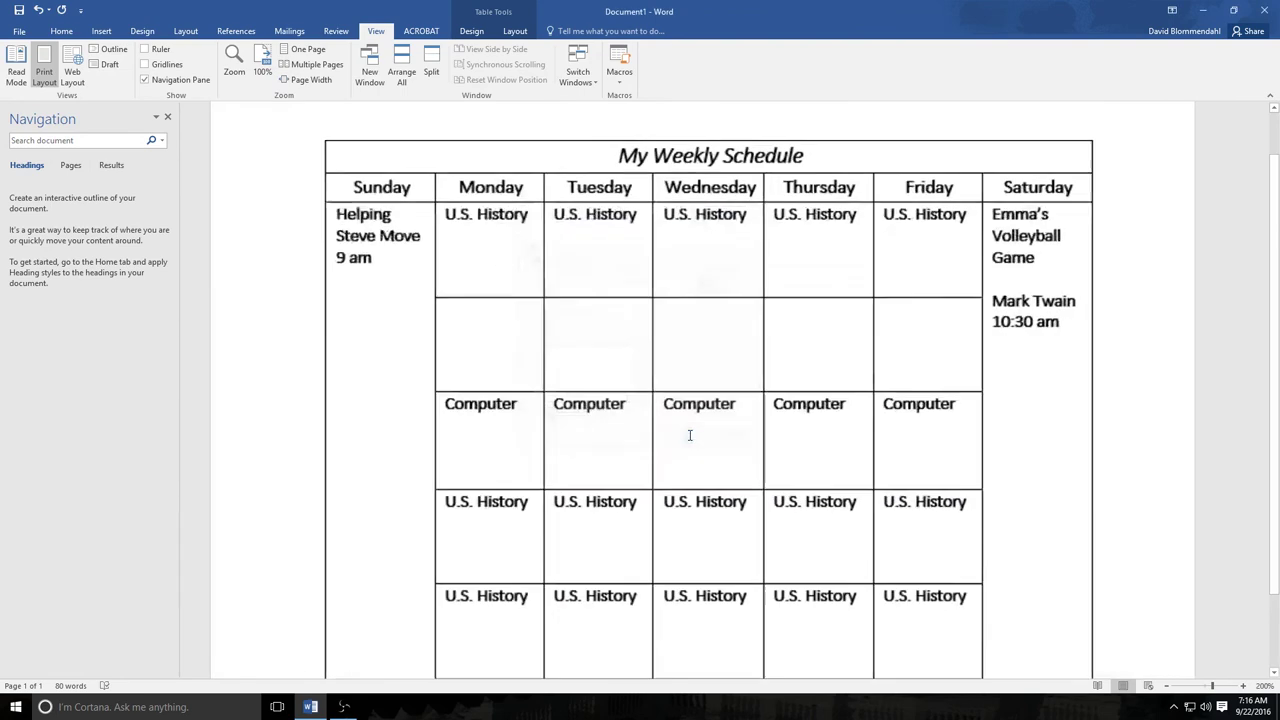
pyautogui.scroll(5, 326, 270)
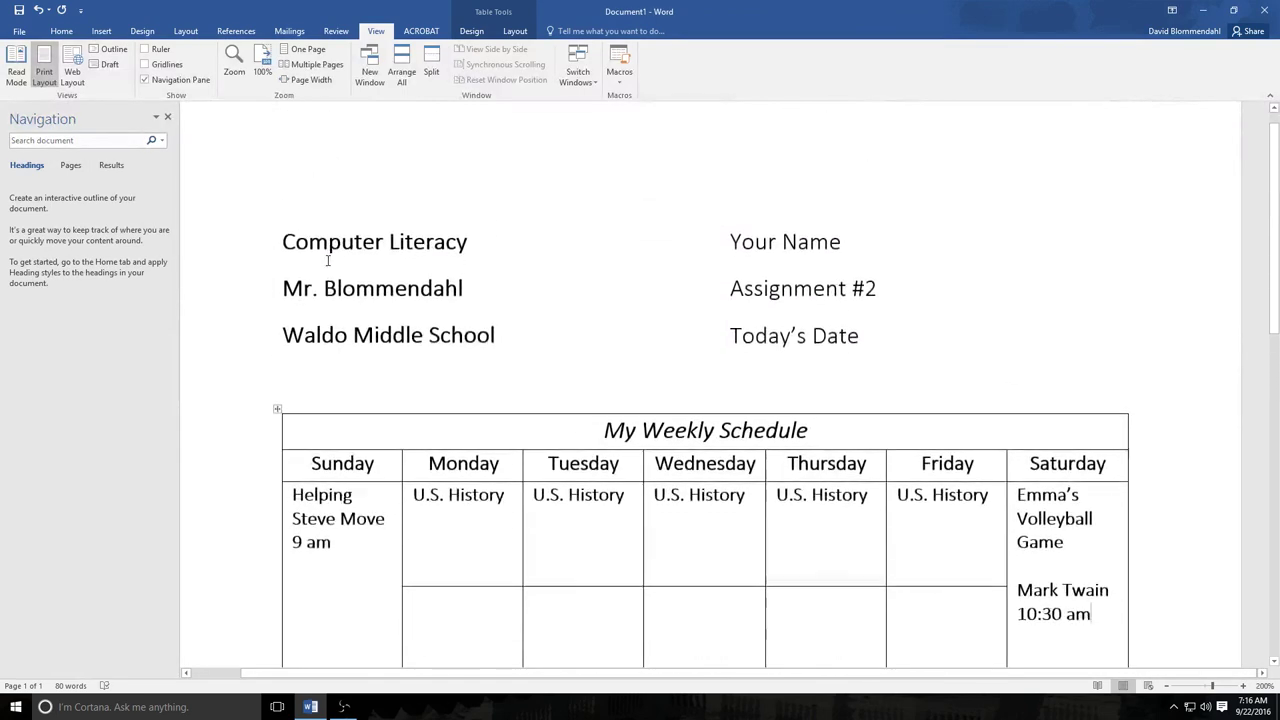
pyautogui.scroll(-5, 328, 260)
pyautogui.scroll(3, 323, 251)
# Select the header lines and schedule table and change their font to Candara.
pyautogui.moveTo(283, 140); pyautogui.dragTo(826, 608)
pyautogui.click(61, 31)
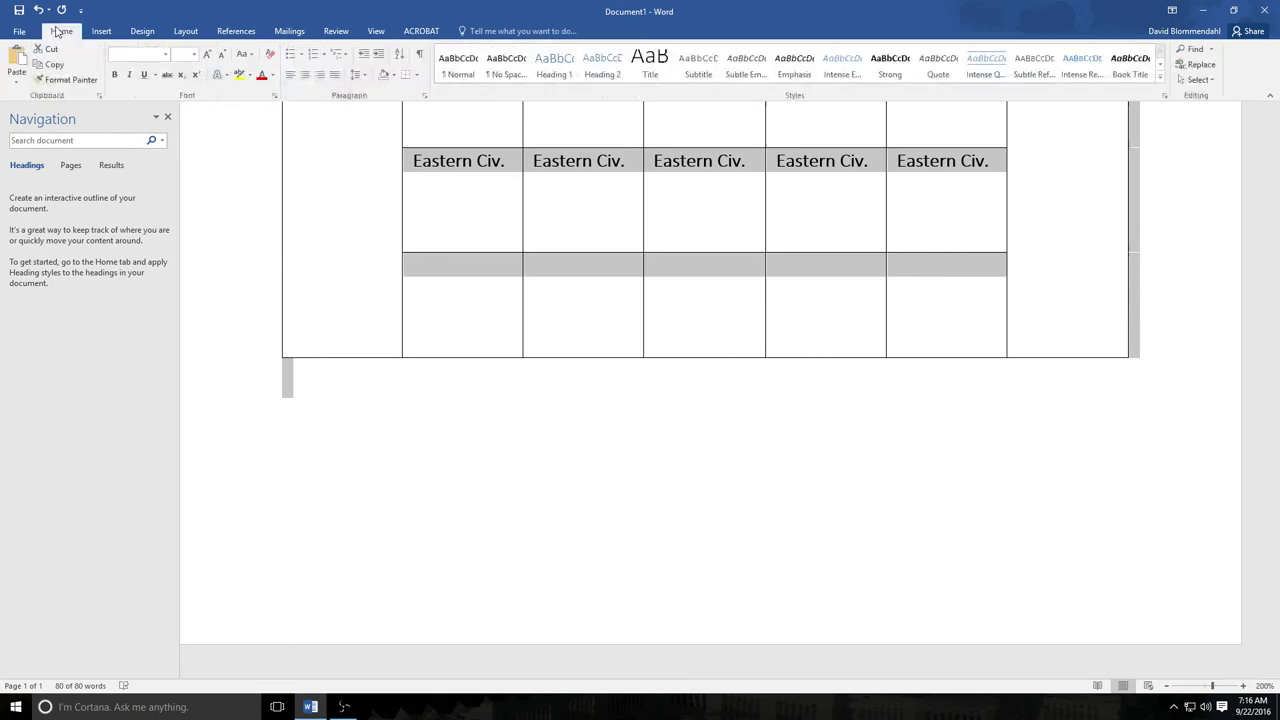
pyautogui.click(166, 54)
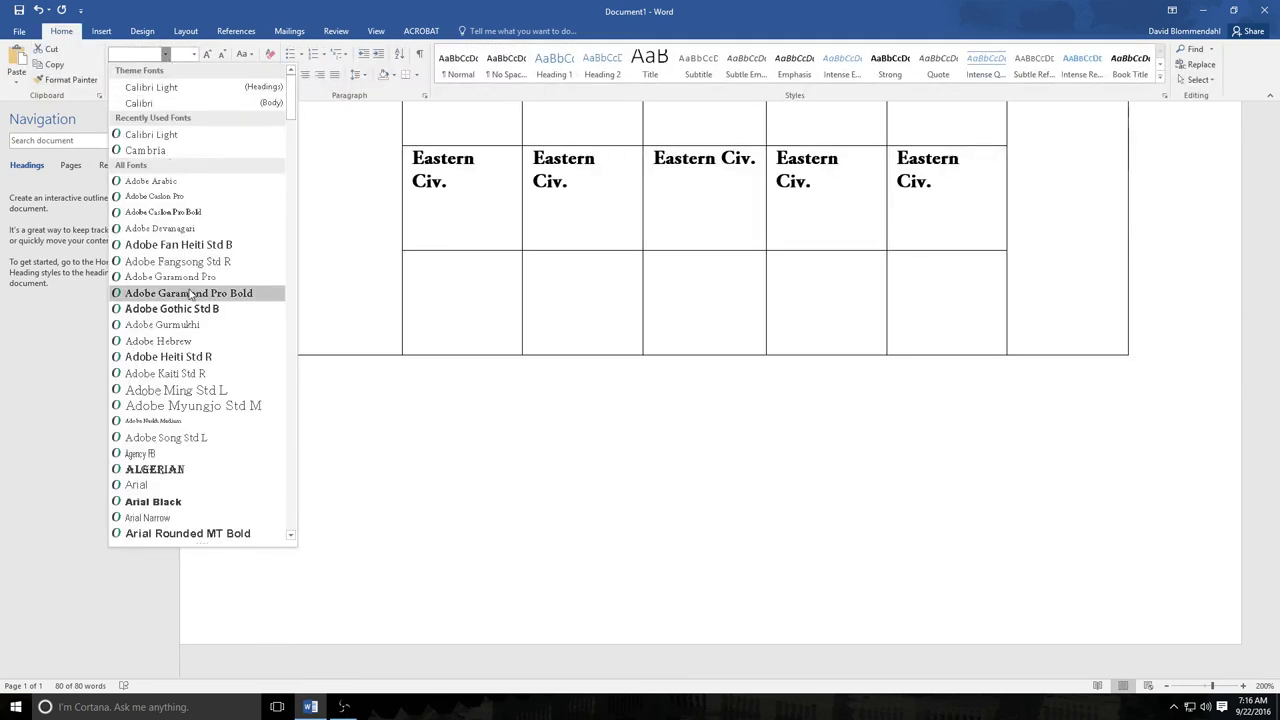
pyautogui.scroll(-12, 192, 310)
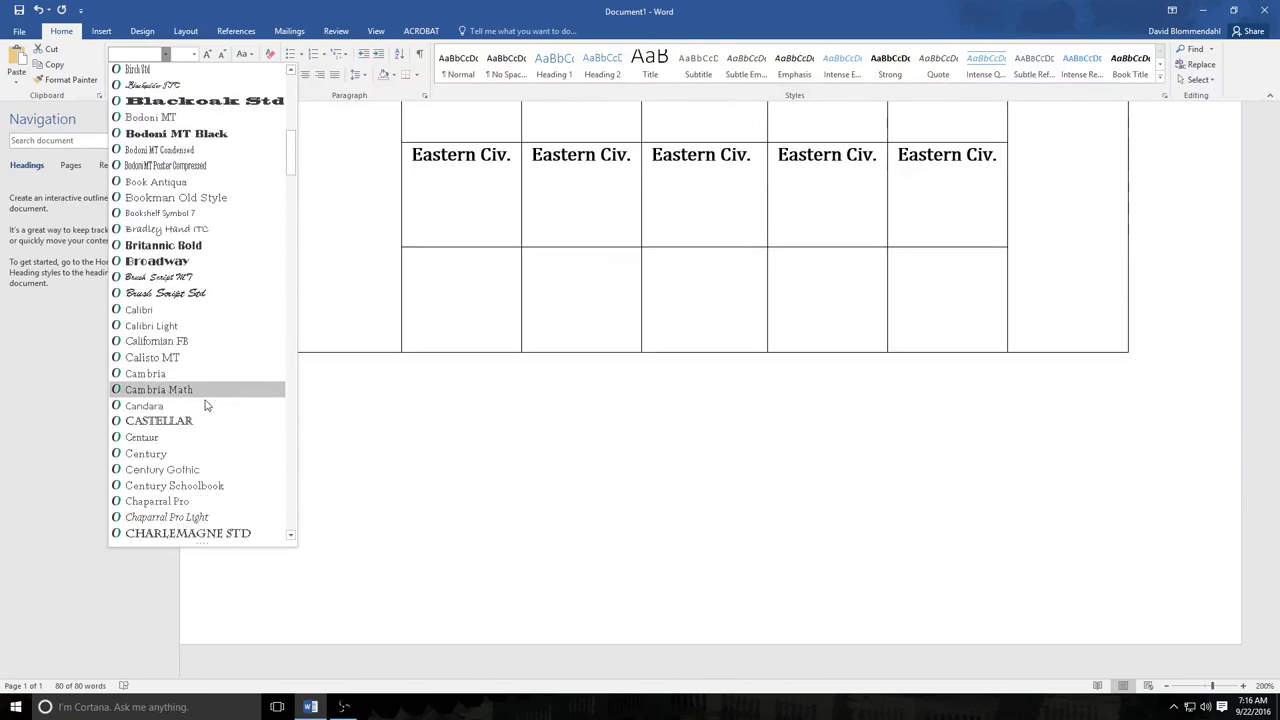
pyautogui.click(199, 407)
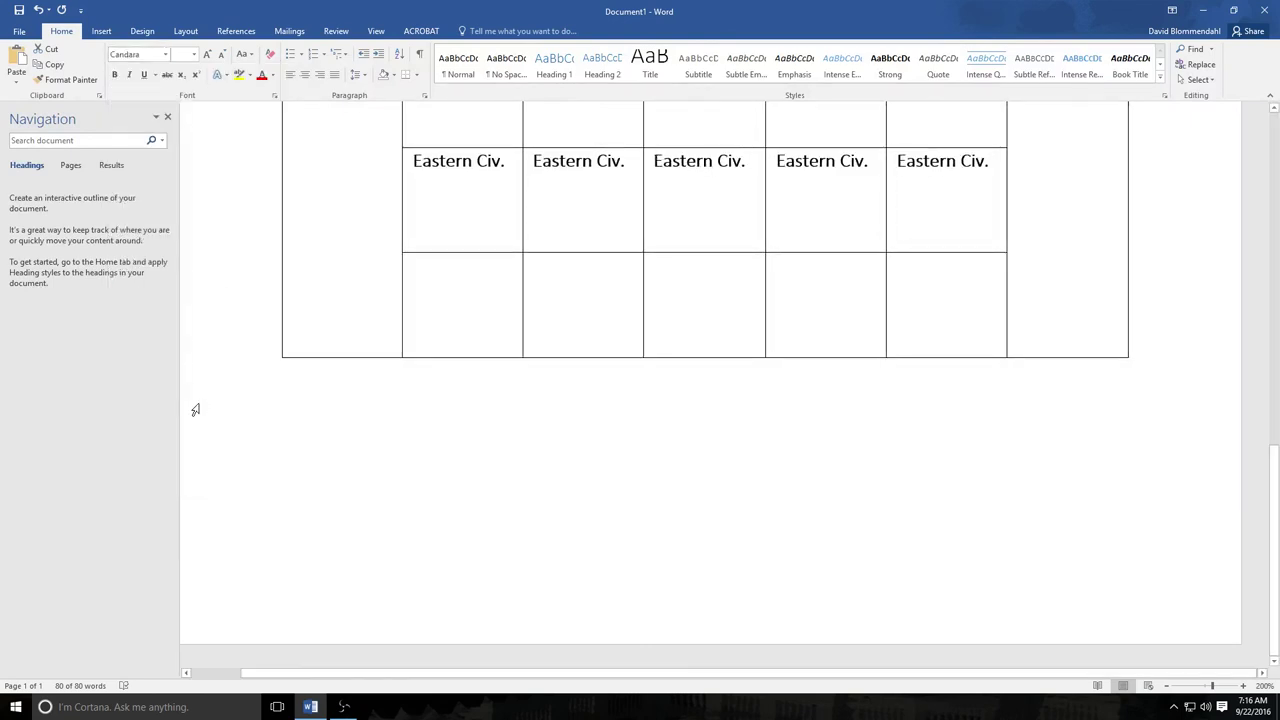
pyautogui.scroll(1, 211, 404)
pyautogui.scroll(10, 211, 404)
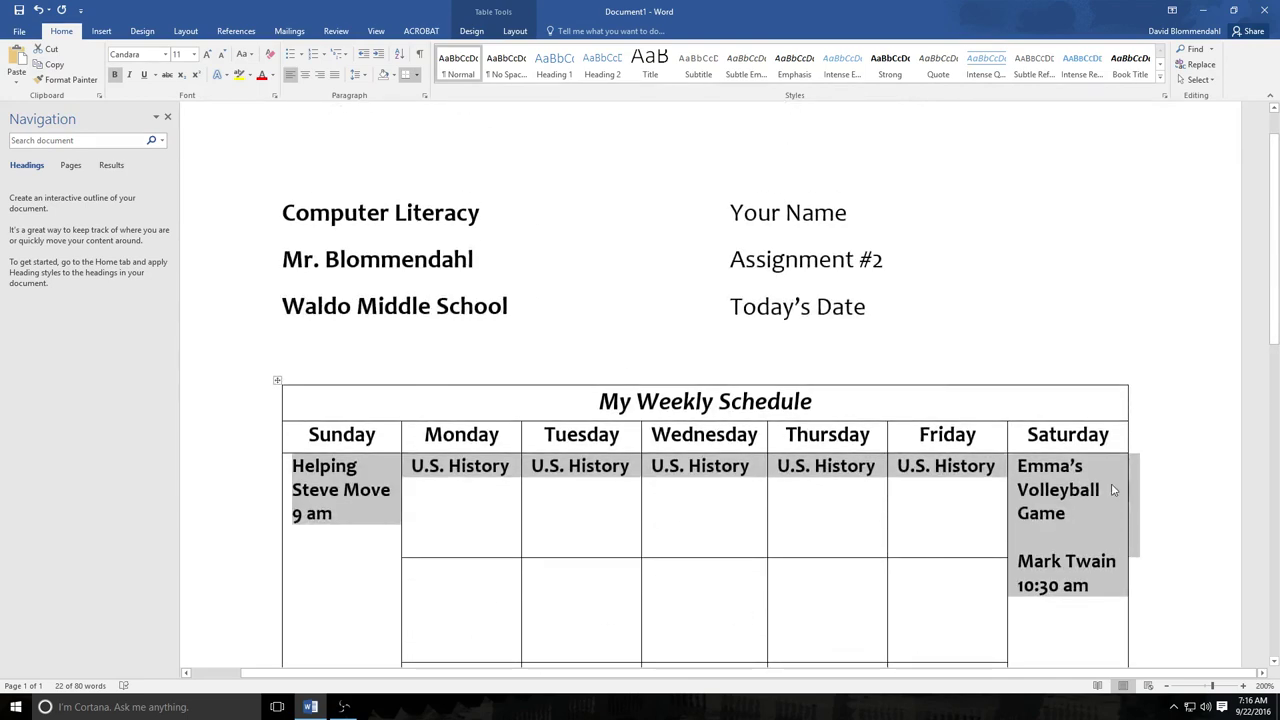
pyautogui.click(1187, 478)
pyautogui.scroll(-3, 1187, 476)
pyautogui.scroll(1, 1187, 474)
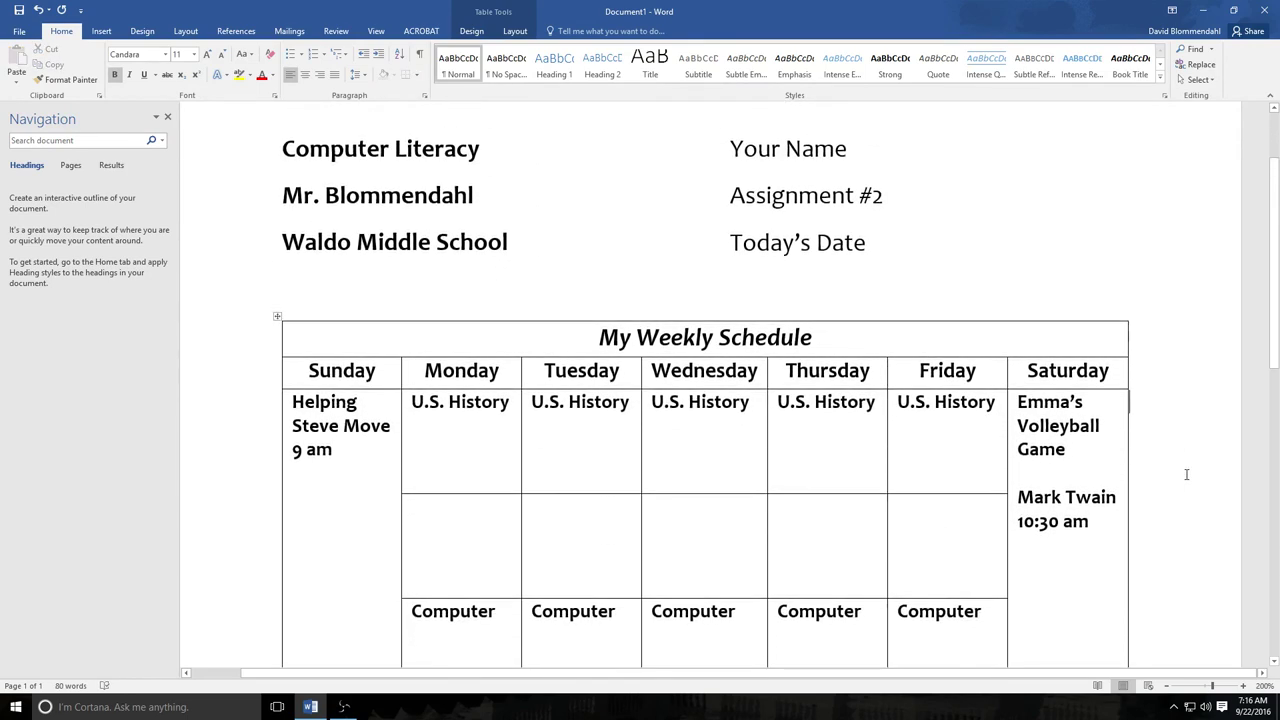
# Minimize Word to reveal the desktop and the OBS window.
pyautogui.click(1206, 11)
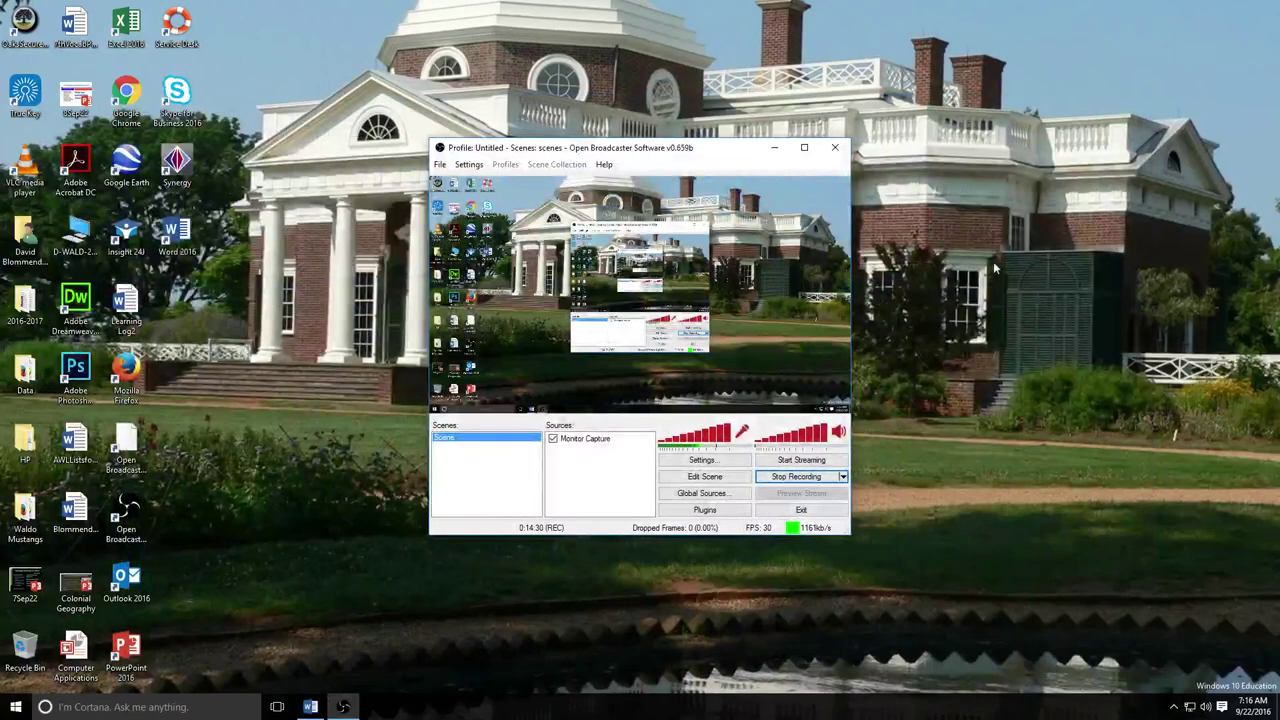